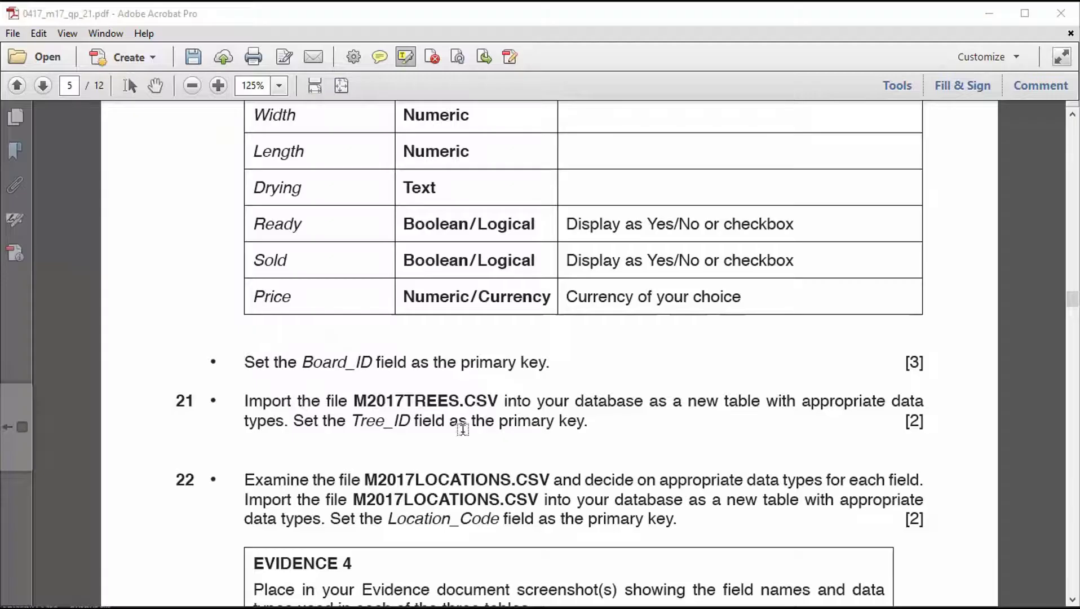
# Highlight the Ready, Sold and Price specifications in question 20's table, and return to the source files folder.
pyautogui.scroll(-1, 441, 483)
pyautogui.scroll(7, 705, 426)
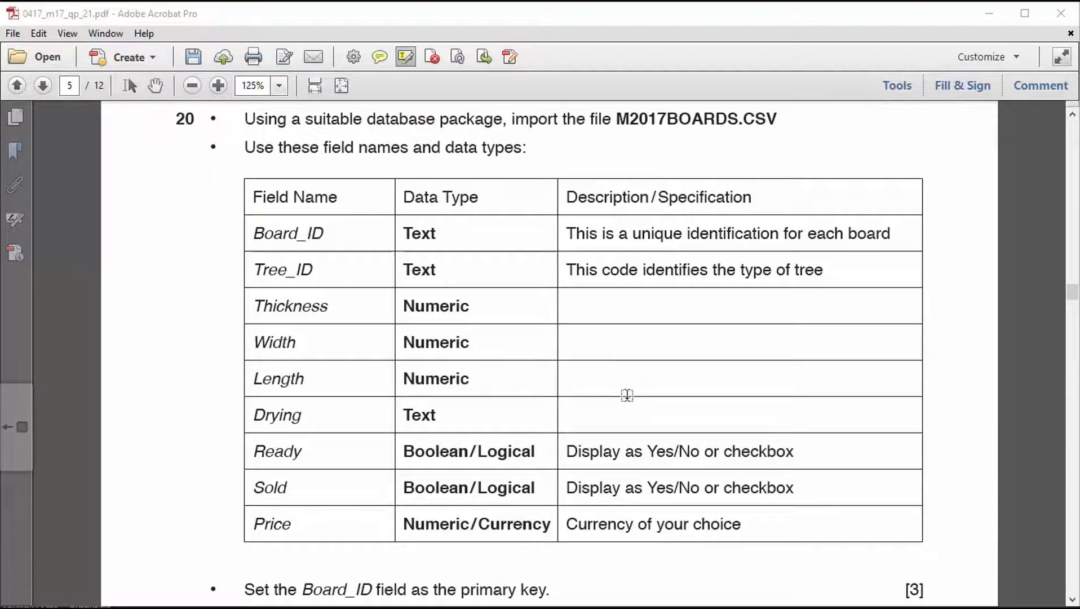
pyautogui.moveTo(565, 451); pyautogui.dragTo(770, 459)
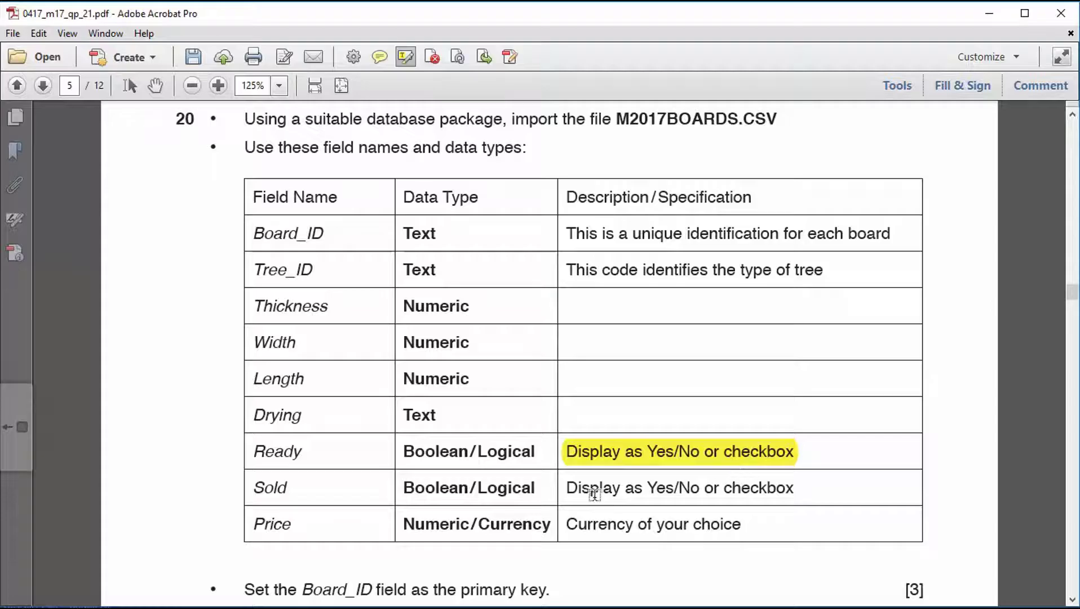
pyautogui.moveTo(566, 488); pyautogui.dragTo(795, 489)
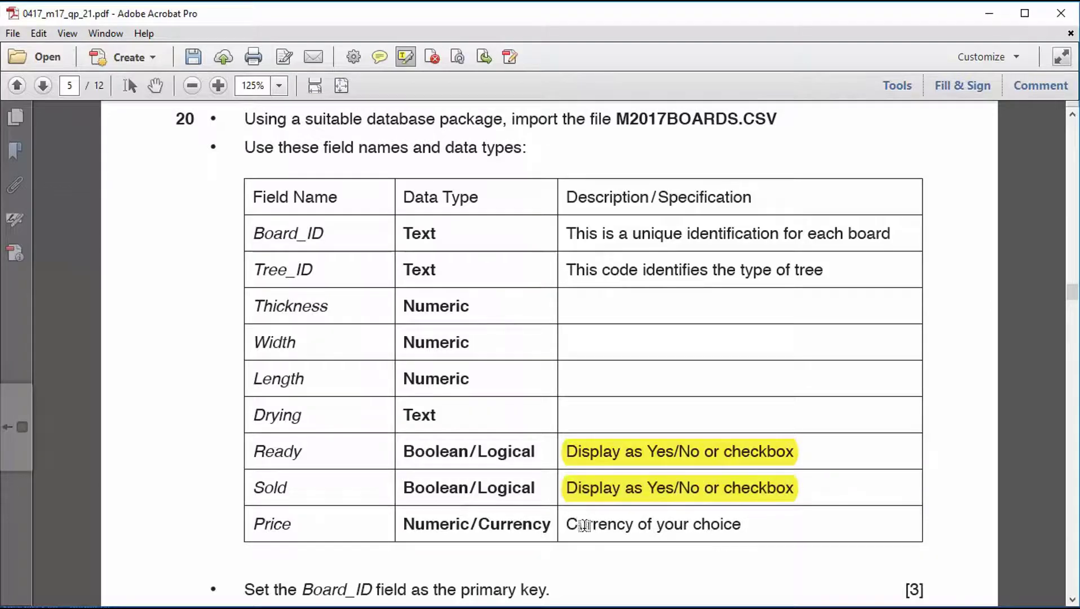
pyautogui.moveTo(568, 524); pyautogui.dragTo(733, 525)
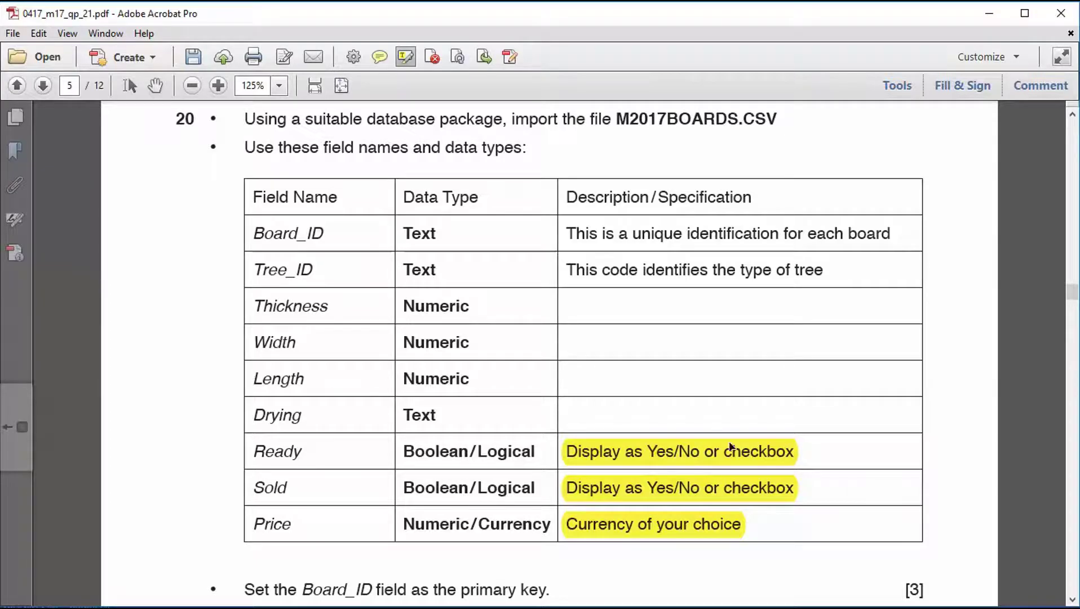
pyautogui.click(1000, 22)
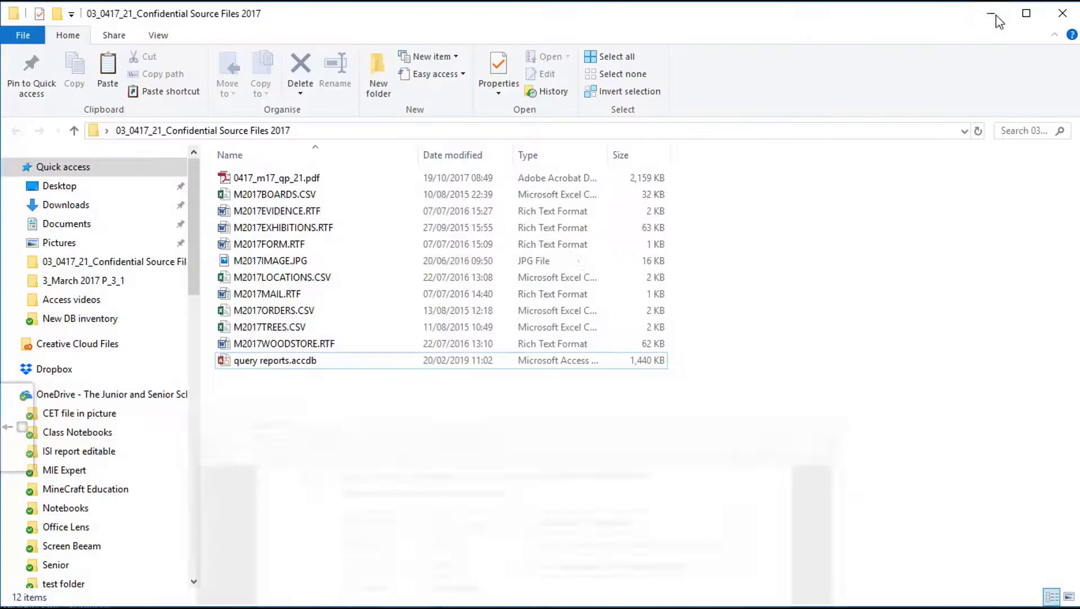
pyautogui.rightClick(330, 423)
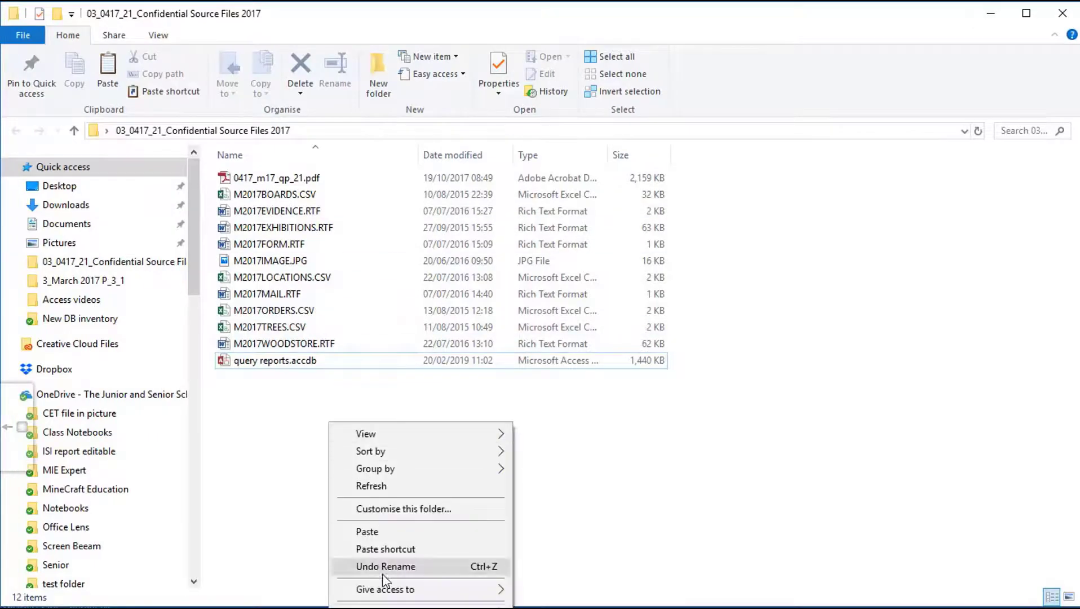
pyautogui.click(551, 454)
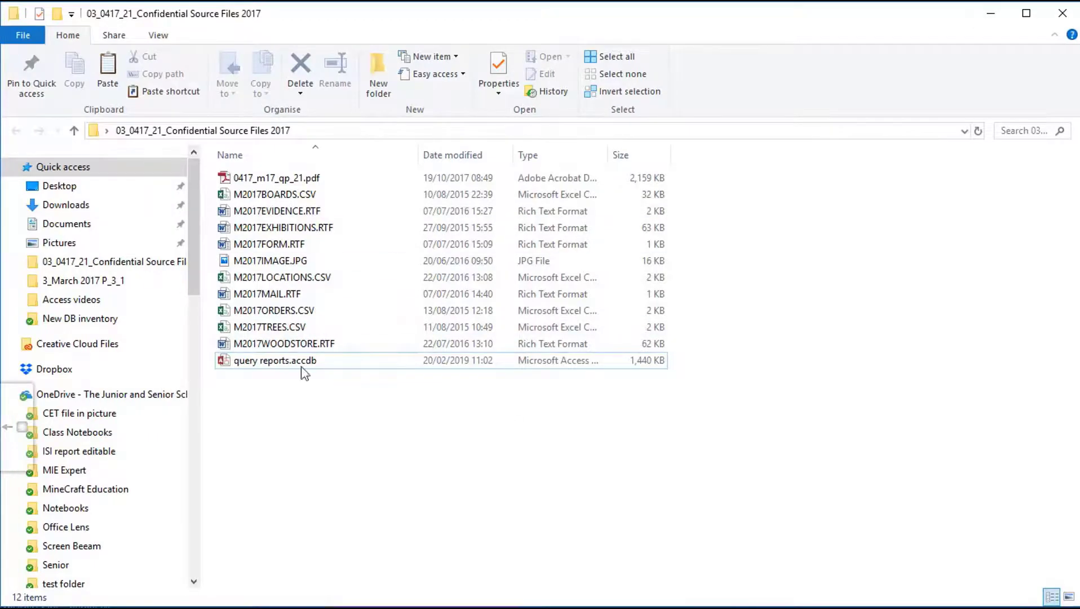
pyautogui.rightClick(350, 387)
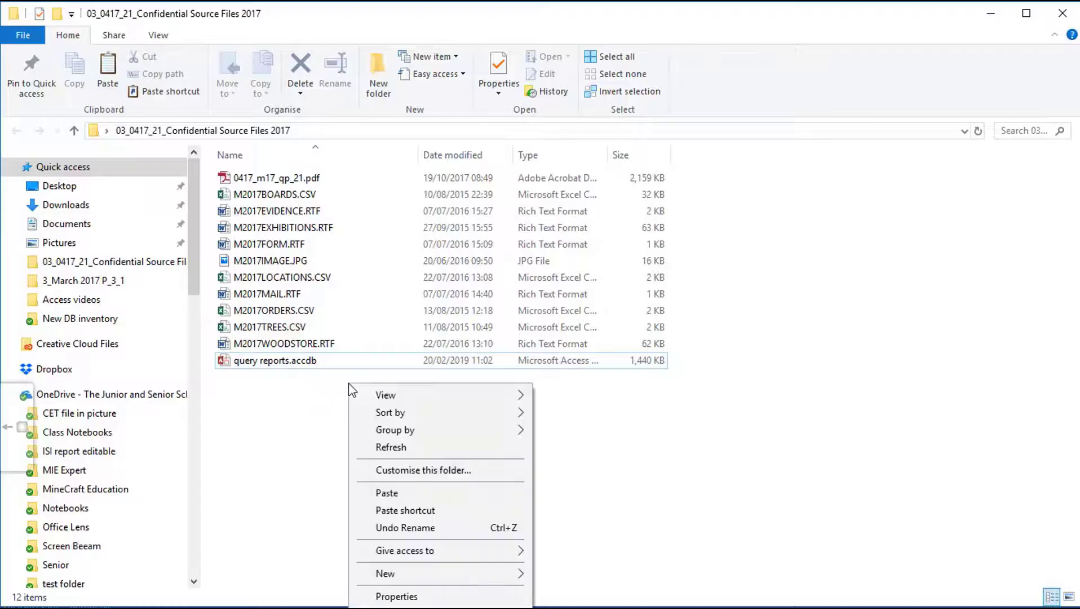
pyautogui.moveTo(440, 568)
pyautogui.click(680, 469)
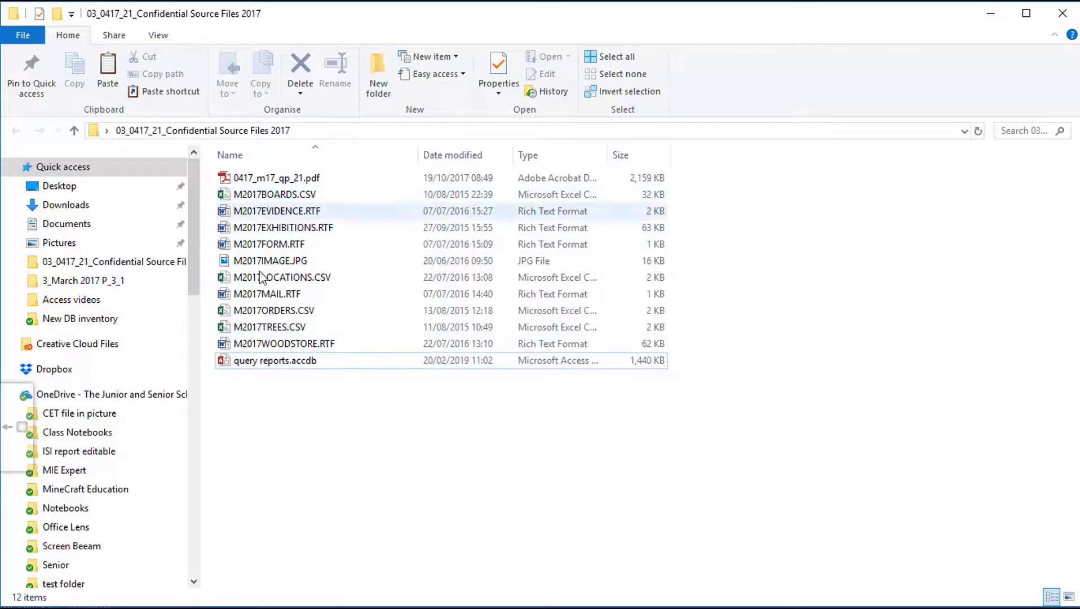
# Create an Access database named m2017 in the source files folder and open it with its content enabled.
pyautogui.rightClick(369, 187)
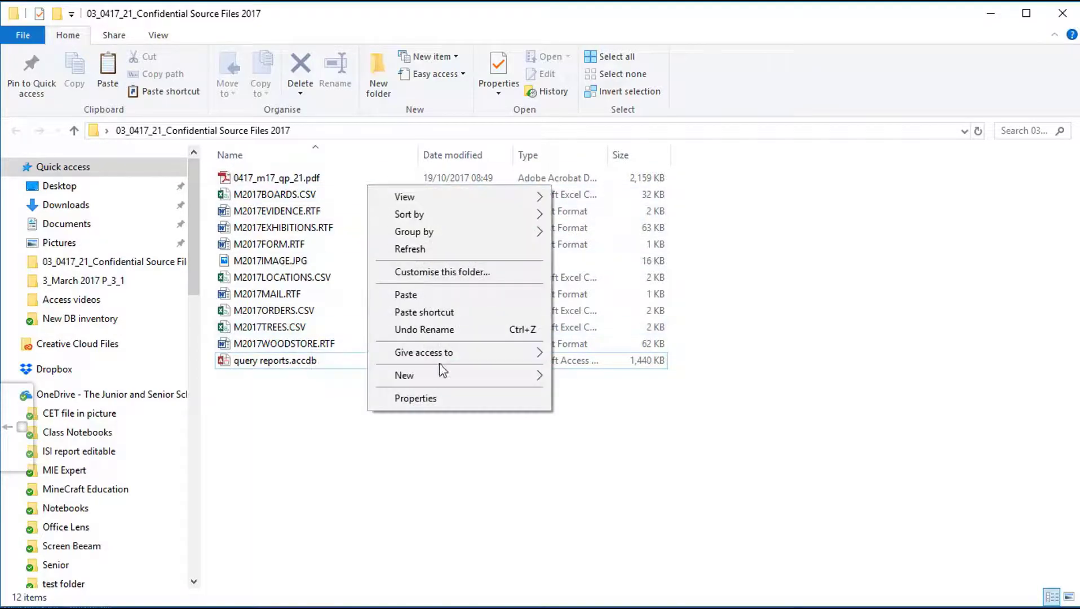
pyautogui.moveTo(439, 375)
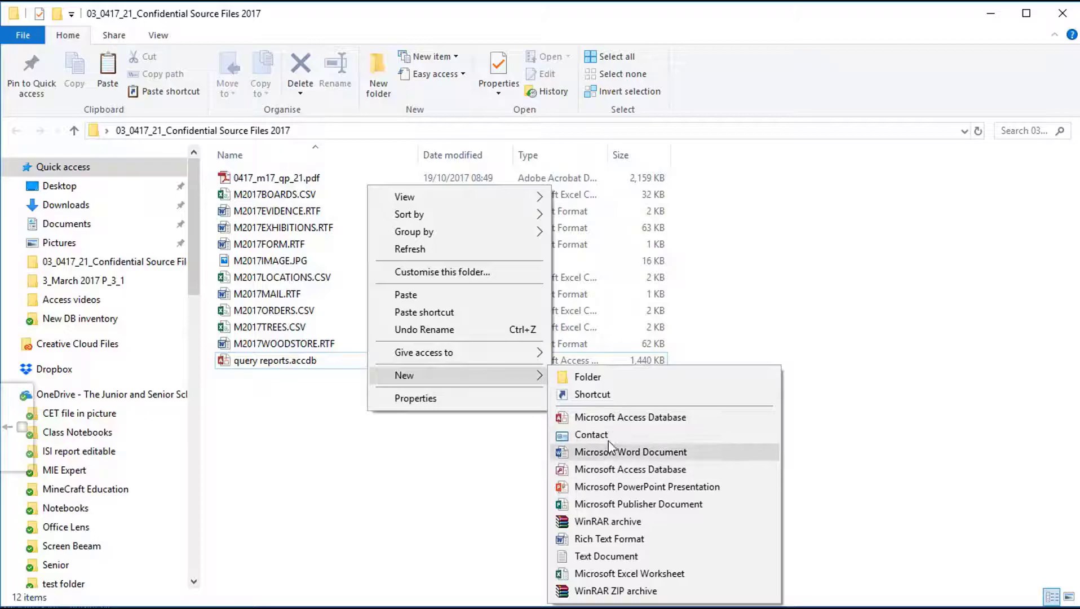
pyautogui.click(613, 421)
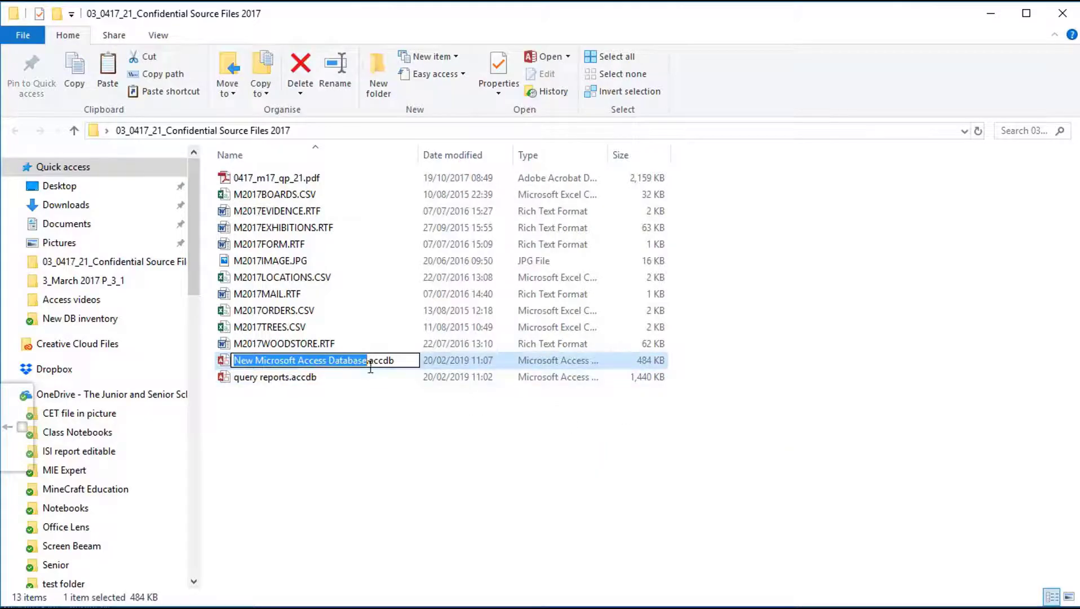
pyautogui.write('m2017')
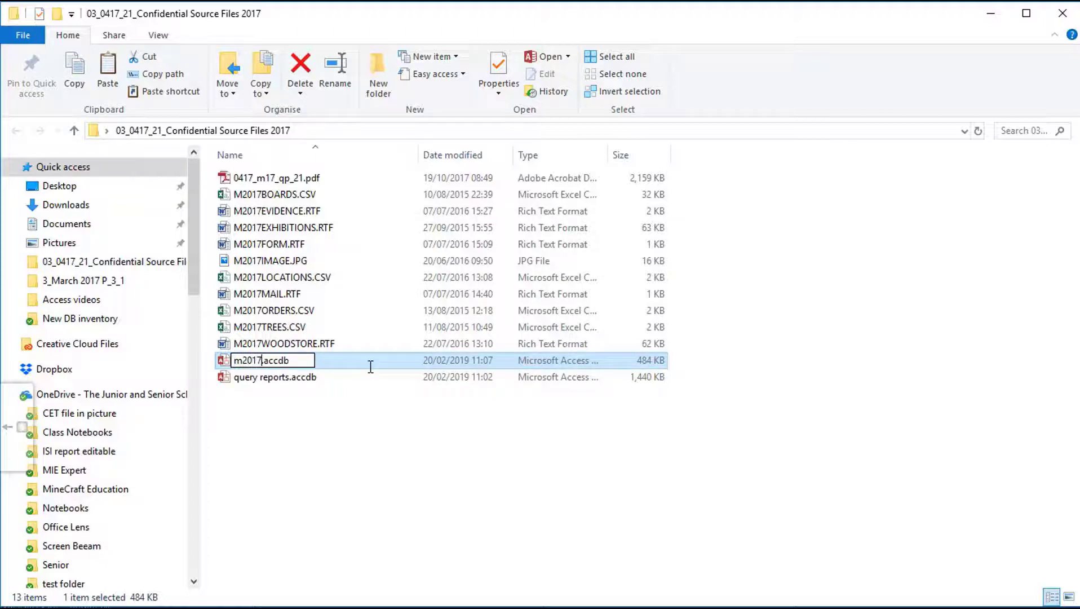
pyautogui.press('Return')
pyautogui.doubleClick(370, 364)
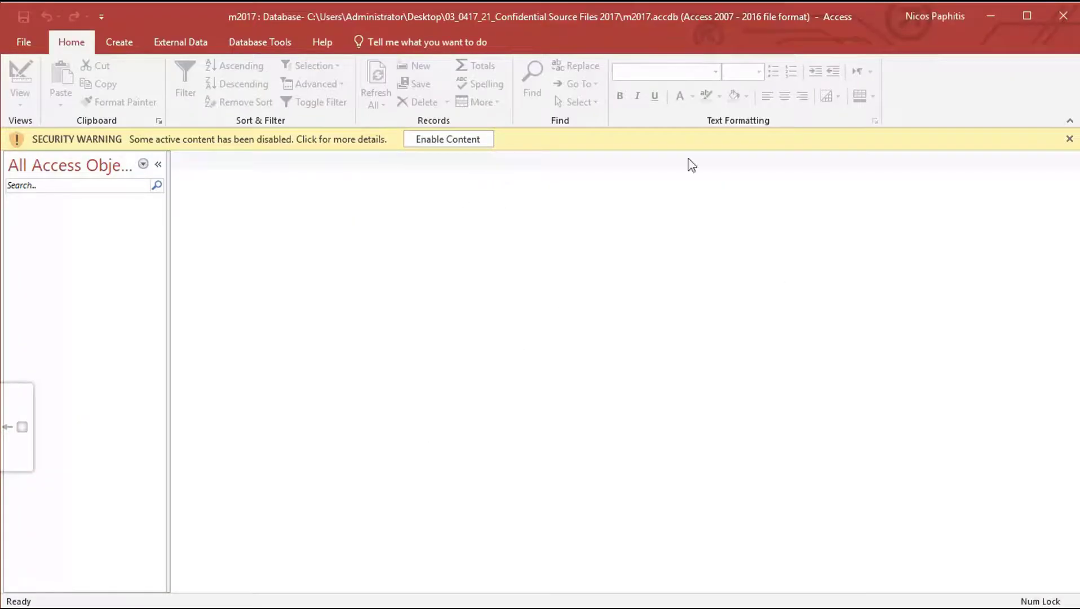
pyautogui.click(467, 141)
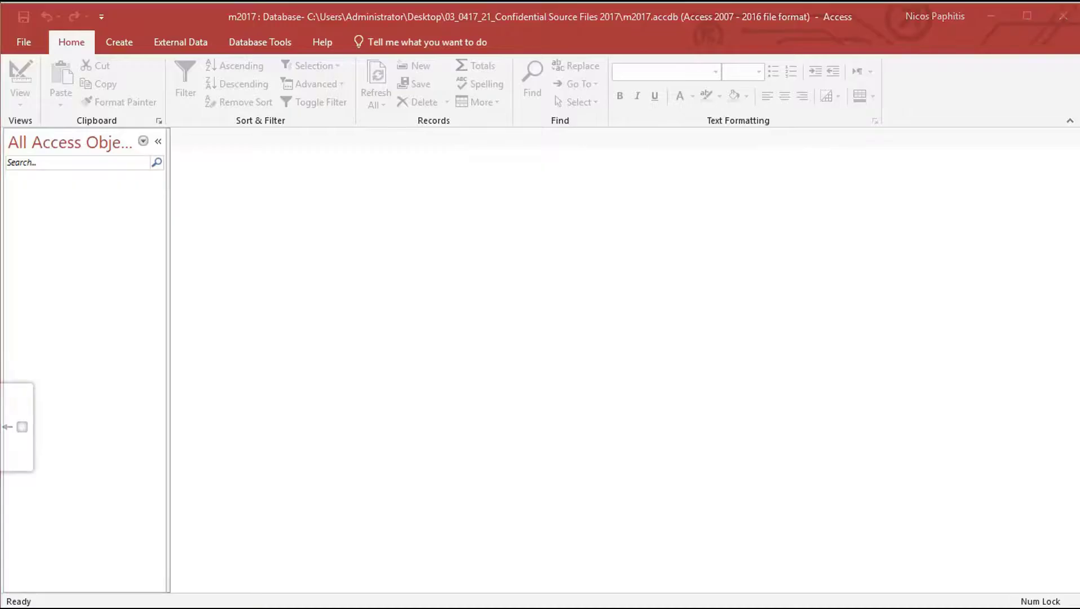
# Highlight the file name M2017BOARDS.CSV in question 20 of the exam paper and return to the Access database.
pyautogui.hotkey('alt', 'Tab')
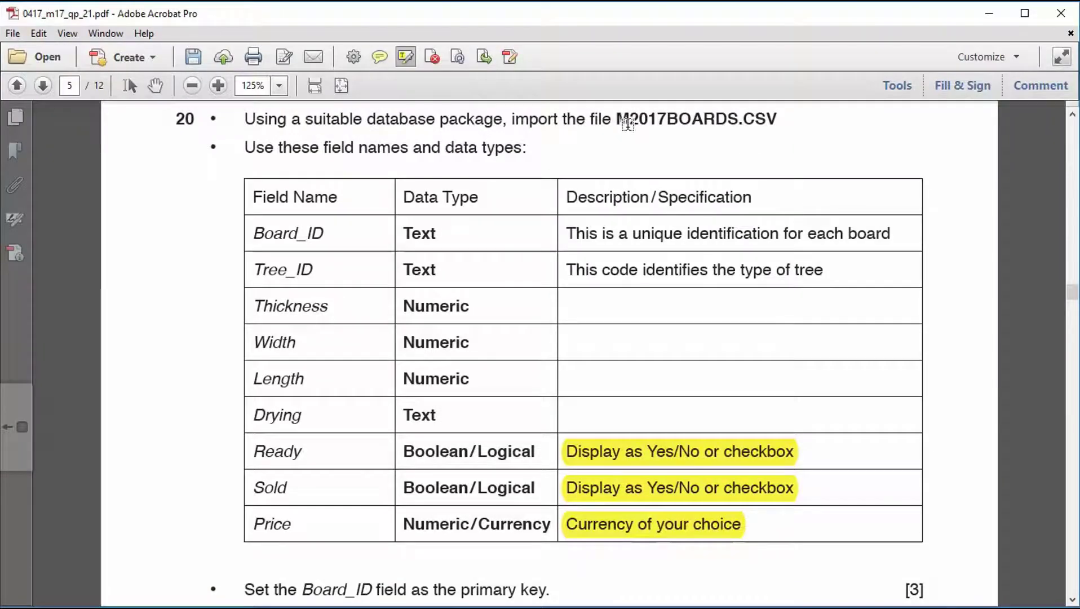
pyautogui.moveTo(617, 117); pyautogui.dragTo(783, 118)
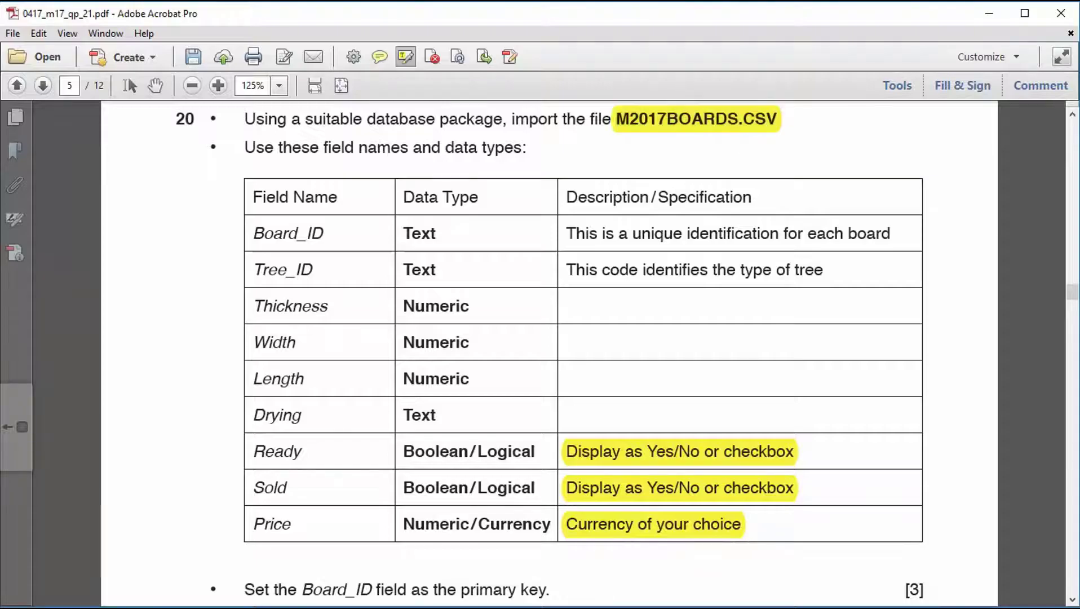
pyautogui.hotkey('alt', 'Tab')
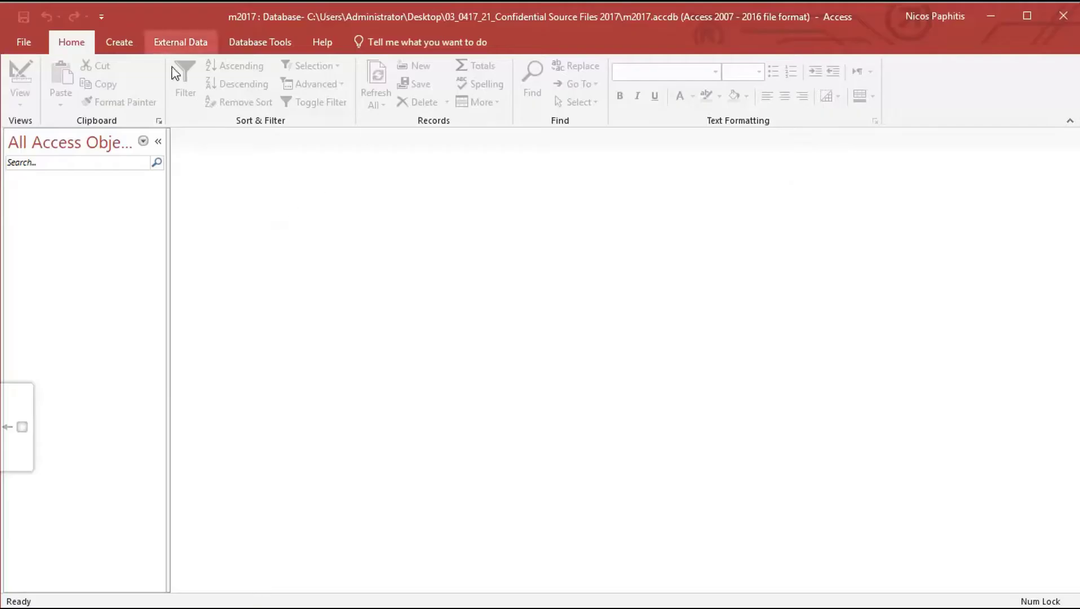
# Start a text file import and choose M2017BOARDS.CSV from the Desktop folder 03_0417_21_Confidential Source Files 2017 as the source.
pyautogui.click(180, 44)
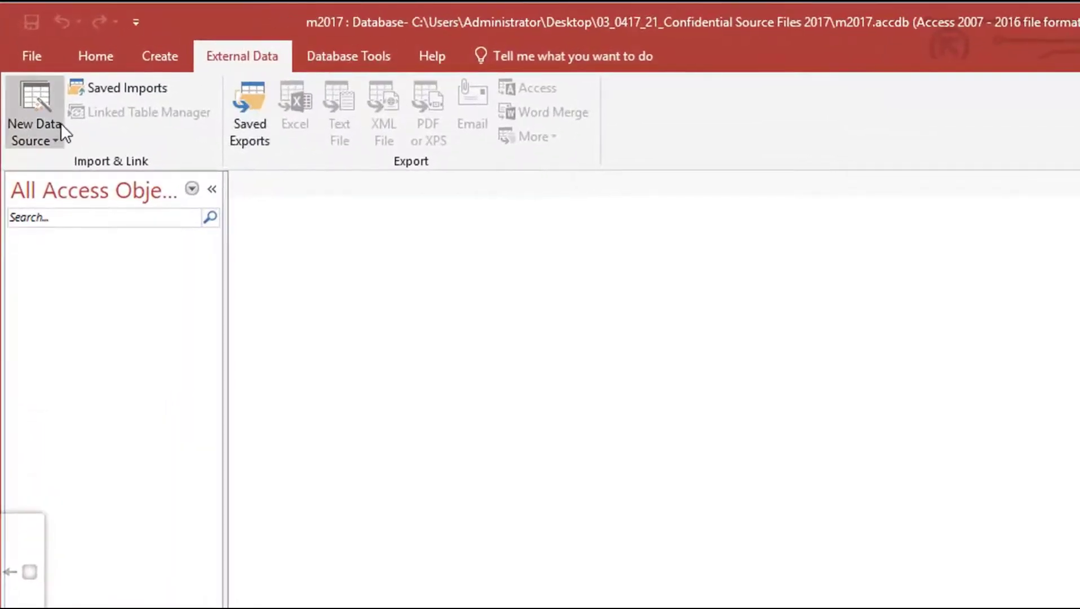
pyautogui.click(52, 135)
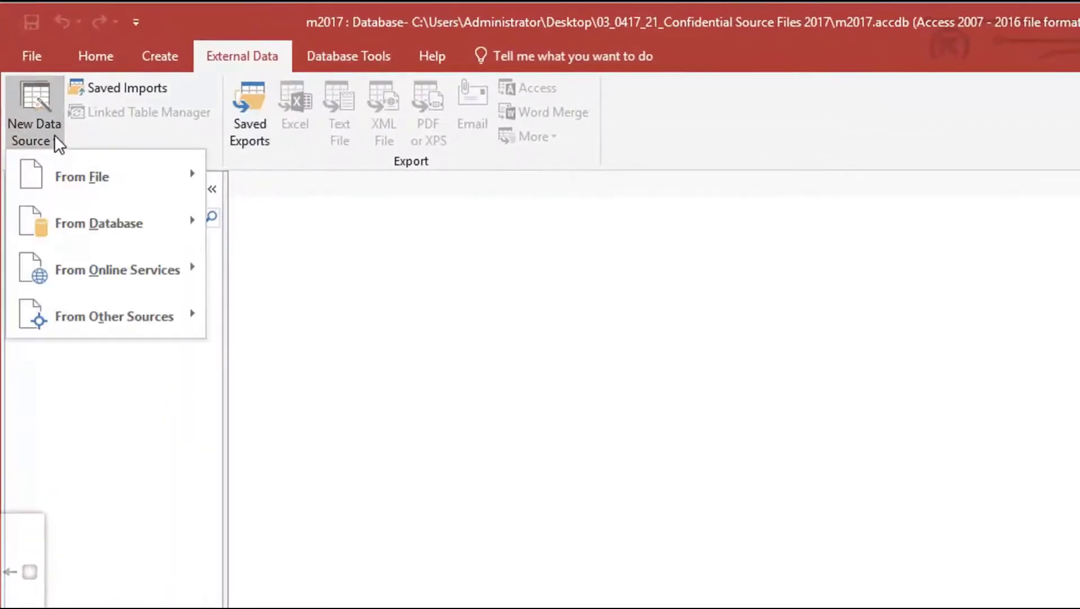
pyautogui.moveTo(124, 175)
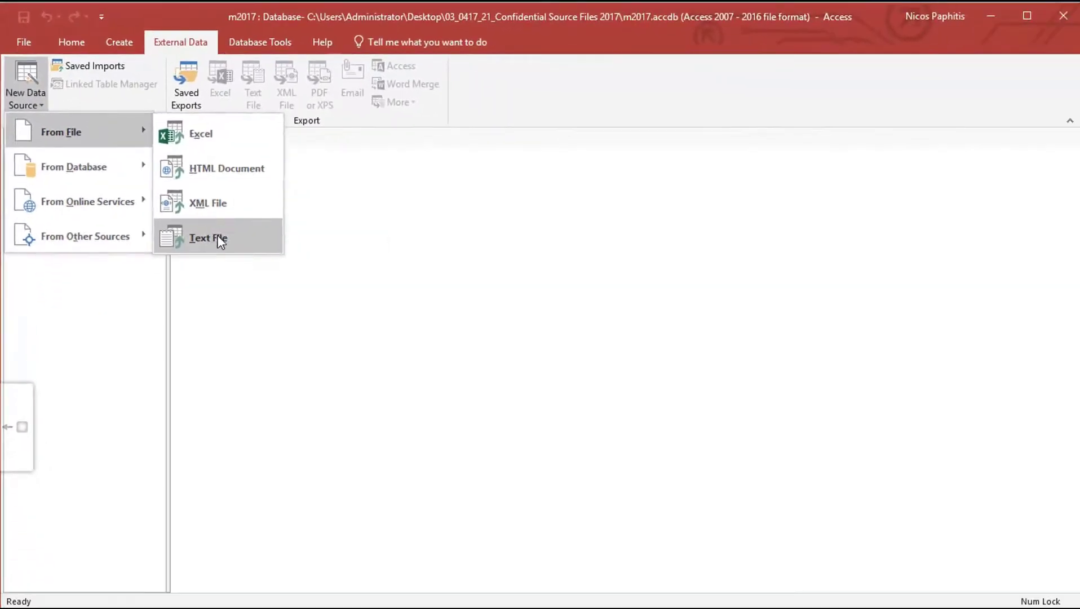
pyautogui.click(260, 308)
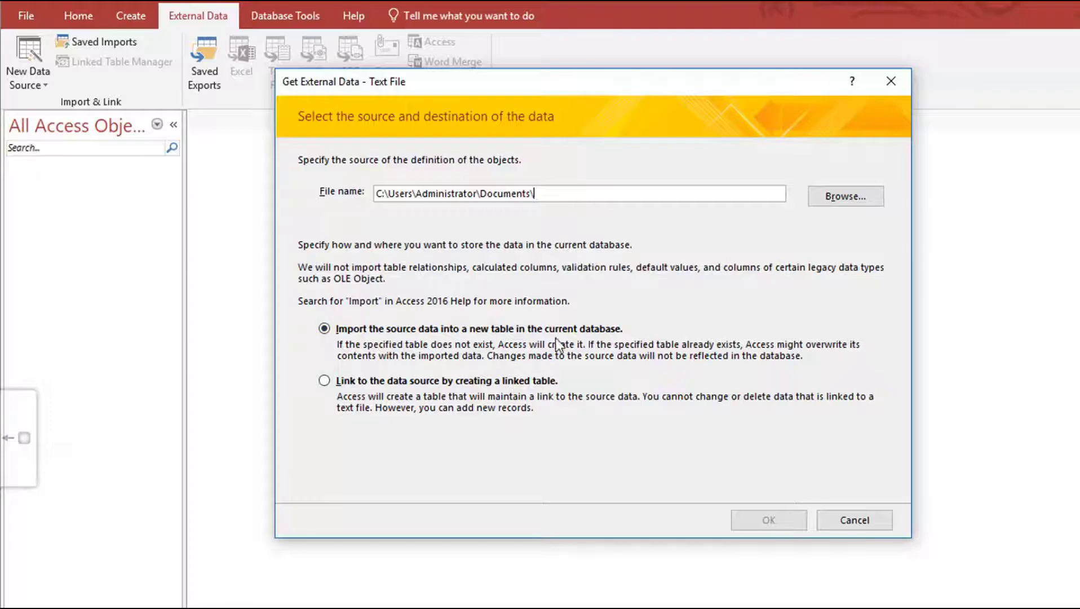
pyautogui.click(835, 197)
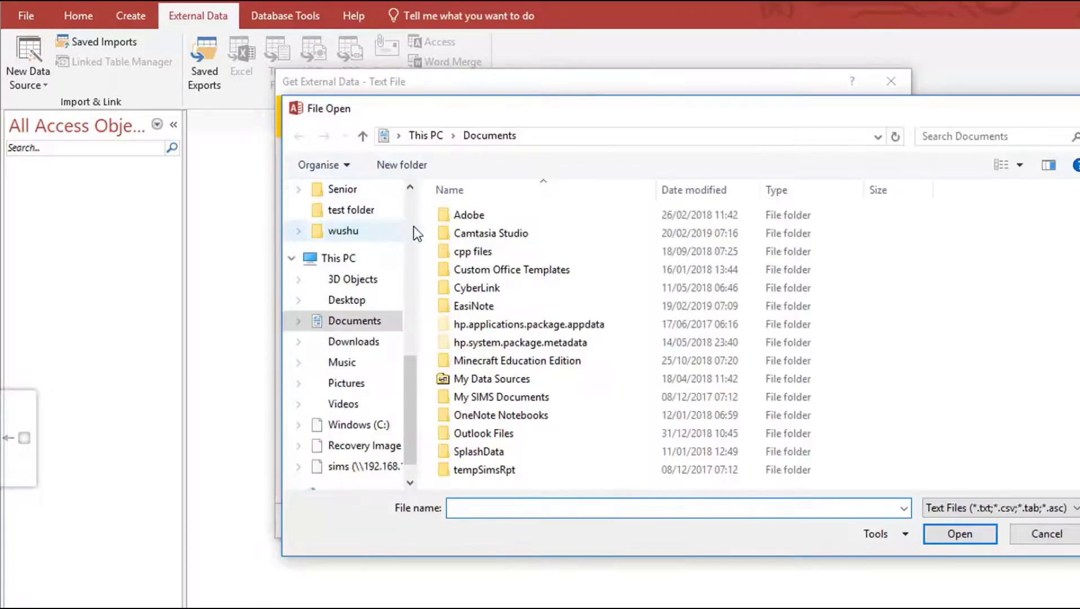
pyautogui.scroll(3, 367, 242)
pyautogui.scroll(5, 367, 243)
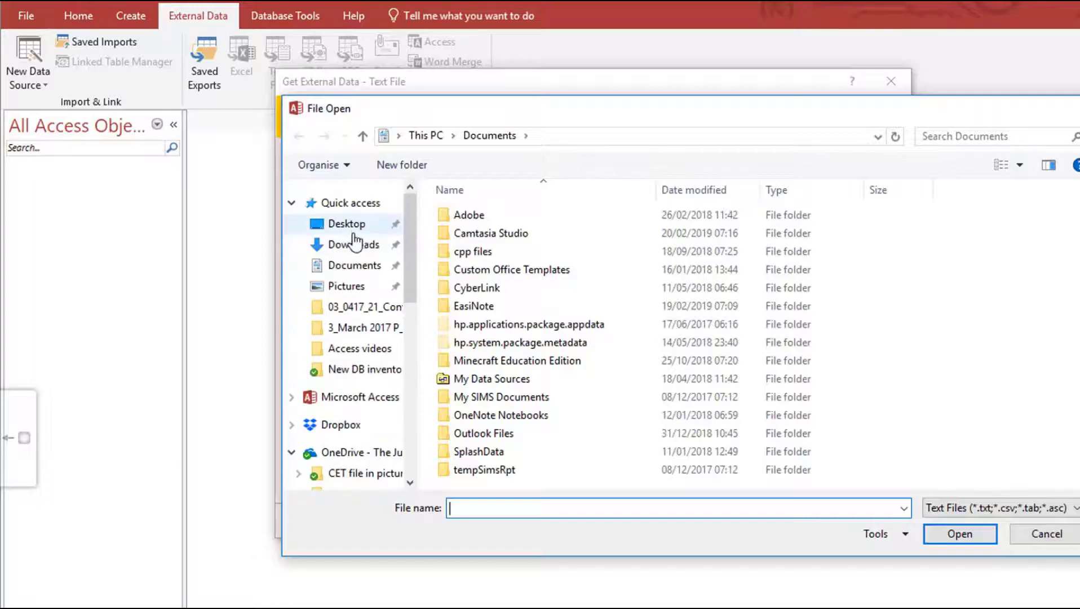
pyautogui.click(349, 223)
pyautogui.doubleClick(505, 274)
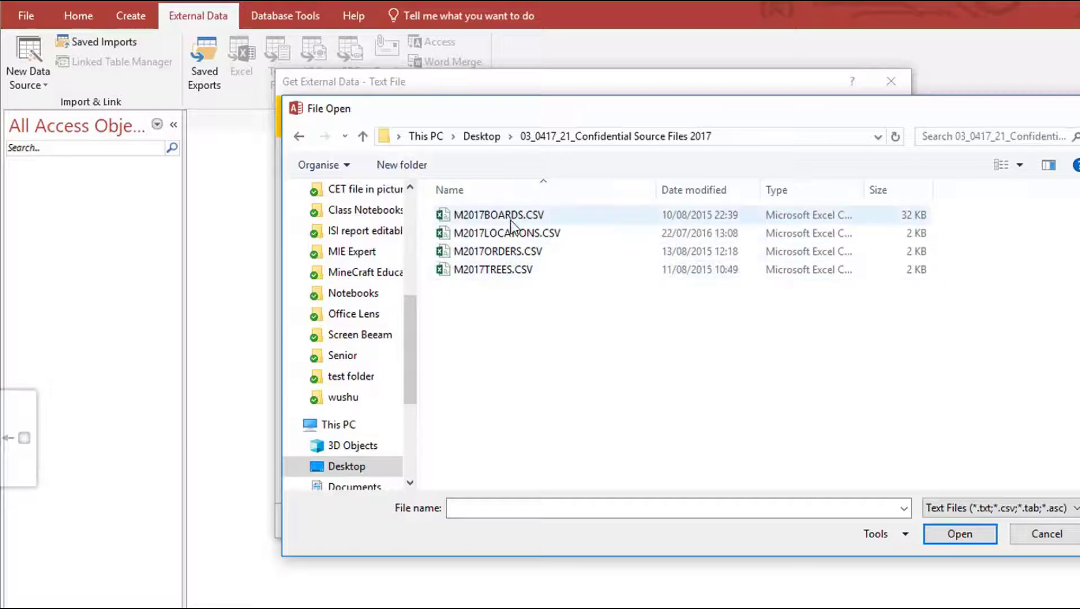
pyautogui.hotkey('alt', 'Tab')
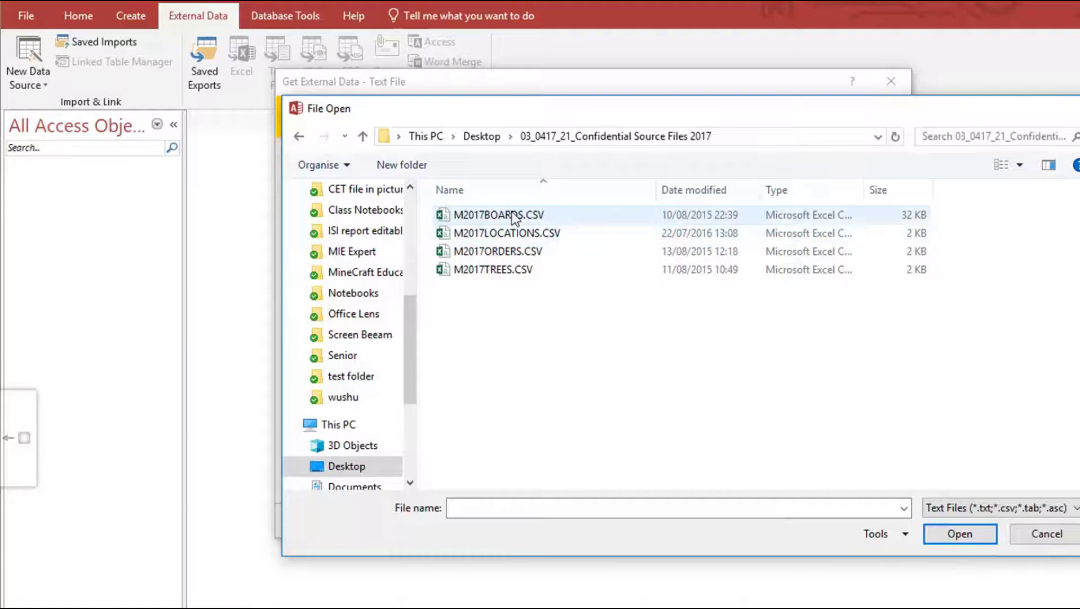
pyautogui.click(511, 216)
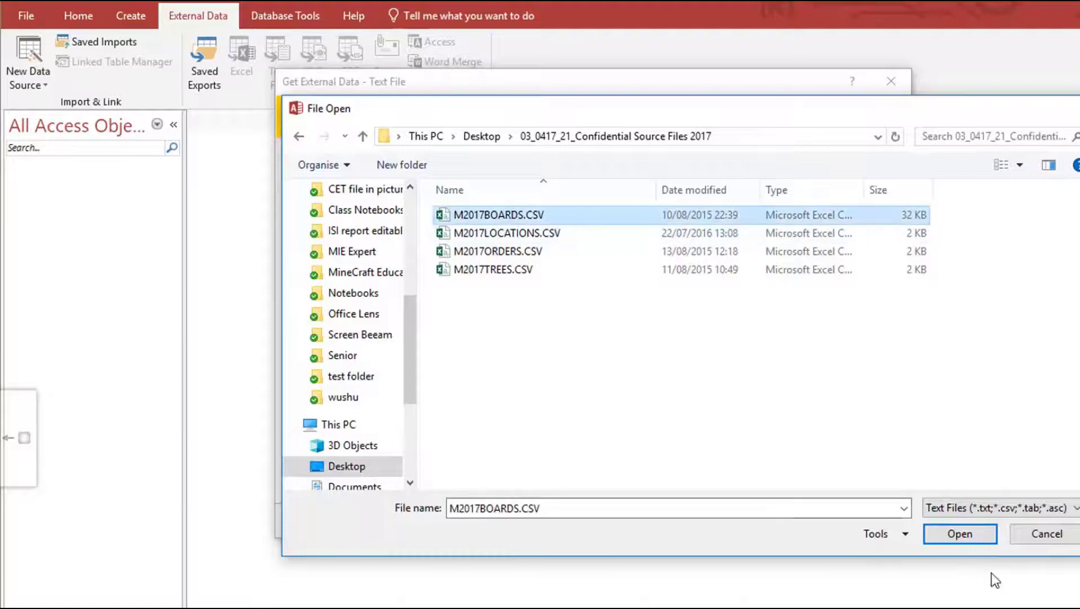
pyautogui.click(970, 533)
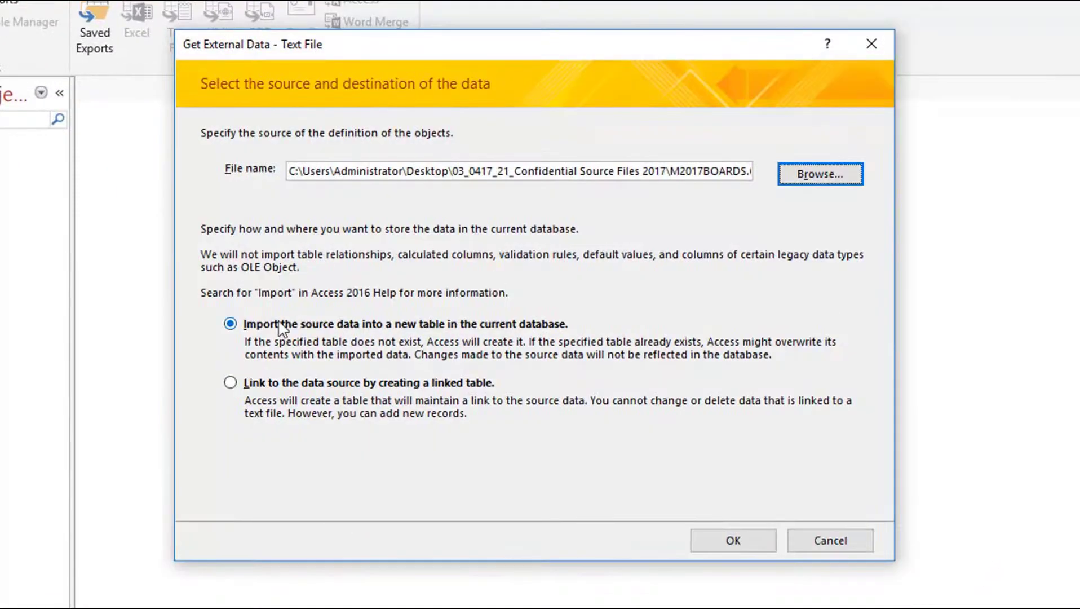
# Import into a new table as comma-delimited text with field names in the first row, and open the advanced import settings.
pyautogui.click(734, 541)
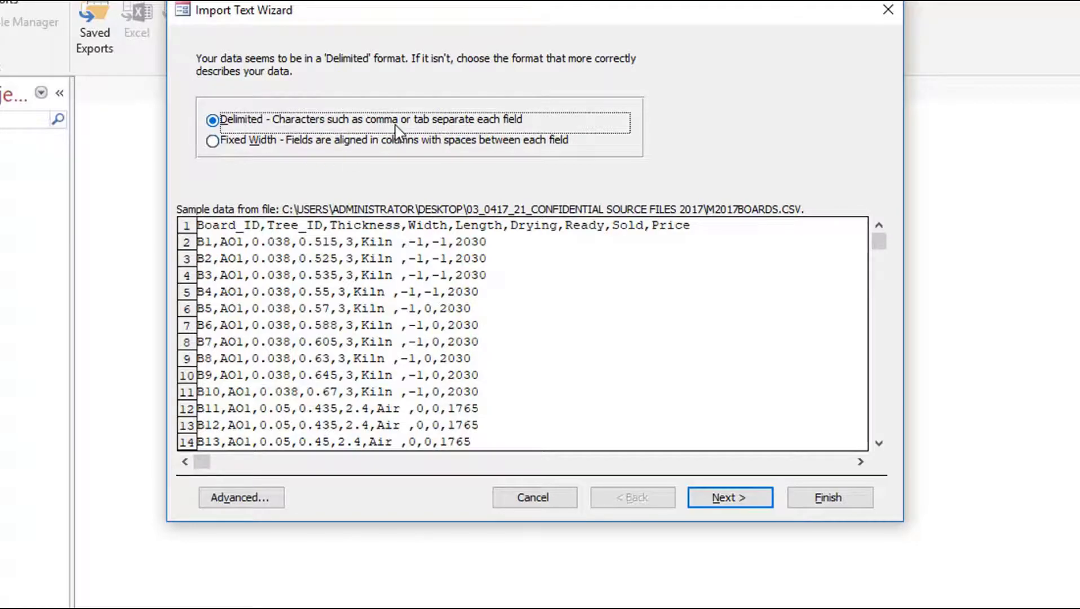
pyautogui.click(763, 502)
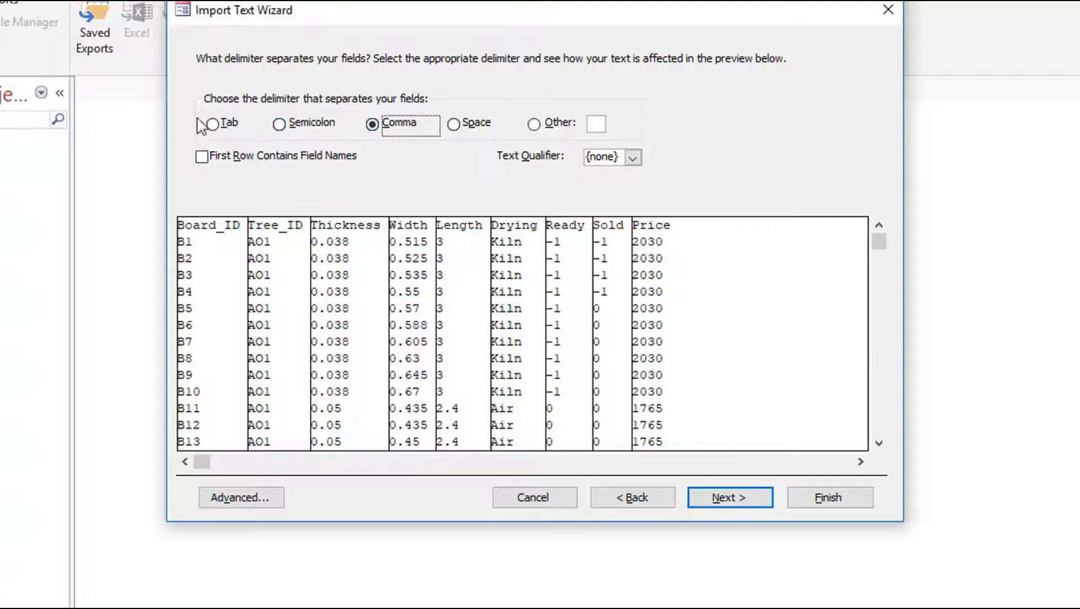
pyautogui.click(202, 157)
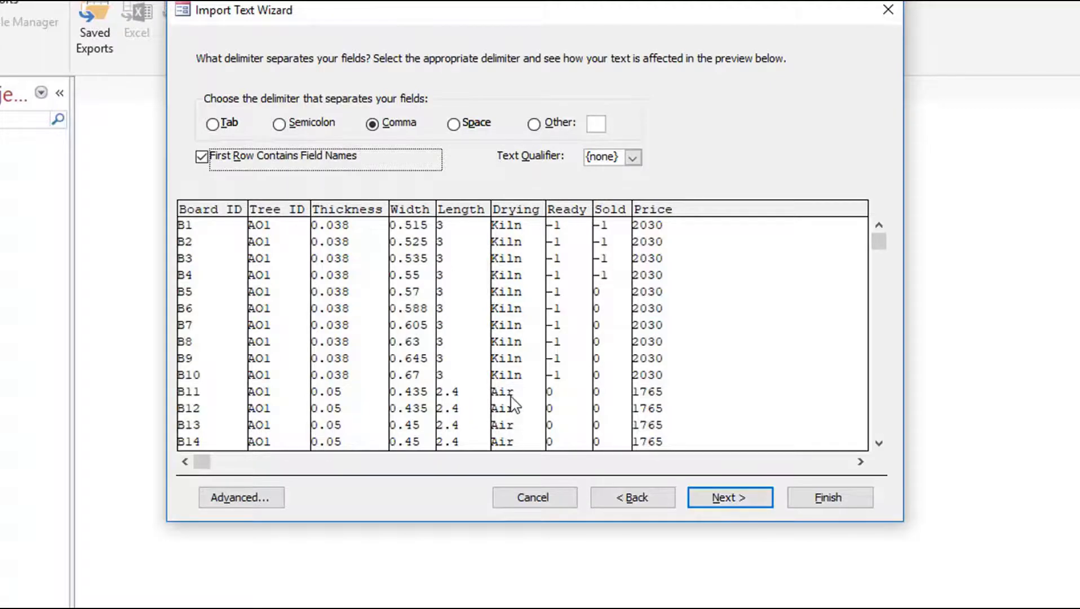
pyautogui.click(762, 495)
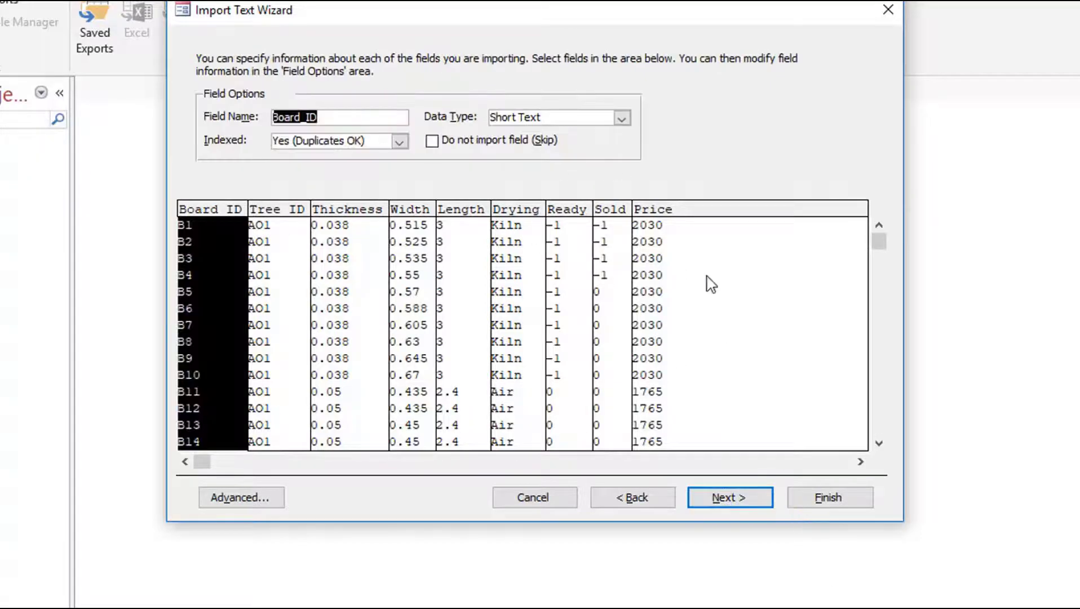
pyautogui.click(266, 496)
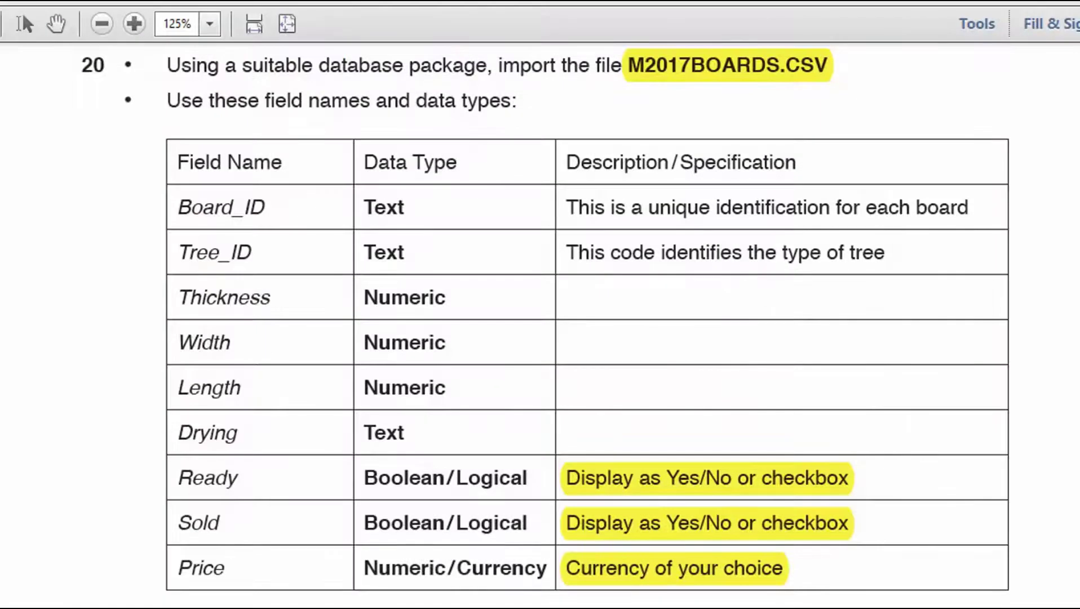
# In the exam paper PDF, highlight question 20's Board_ID table row and the instruction to make Board_ID the primary key.
pyautogui.moveTo(188, 206); pyautogui.dragTo(942, 216)
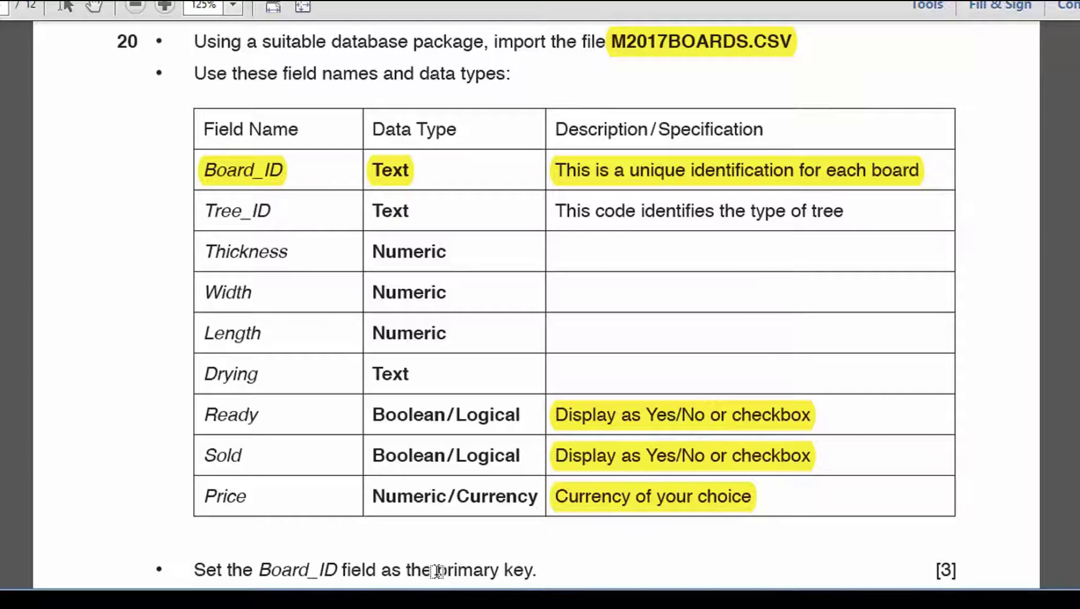
pyautogui.moveTo(258, 570); pyautogui.dragTo(535, 571)
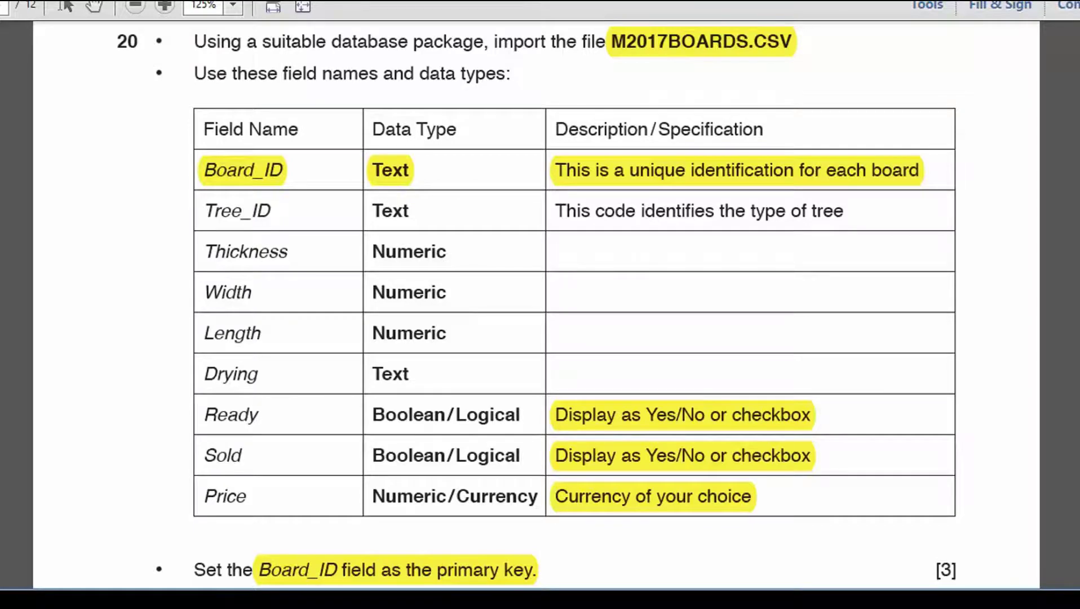
# Return to the Access import specification and set the Board_ID field's index to Yes (No Duplicates).
pyautogui.hotkey('alt', 'Tab')
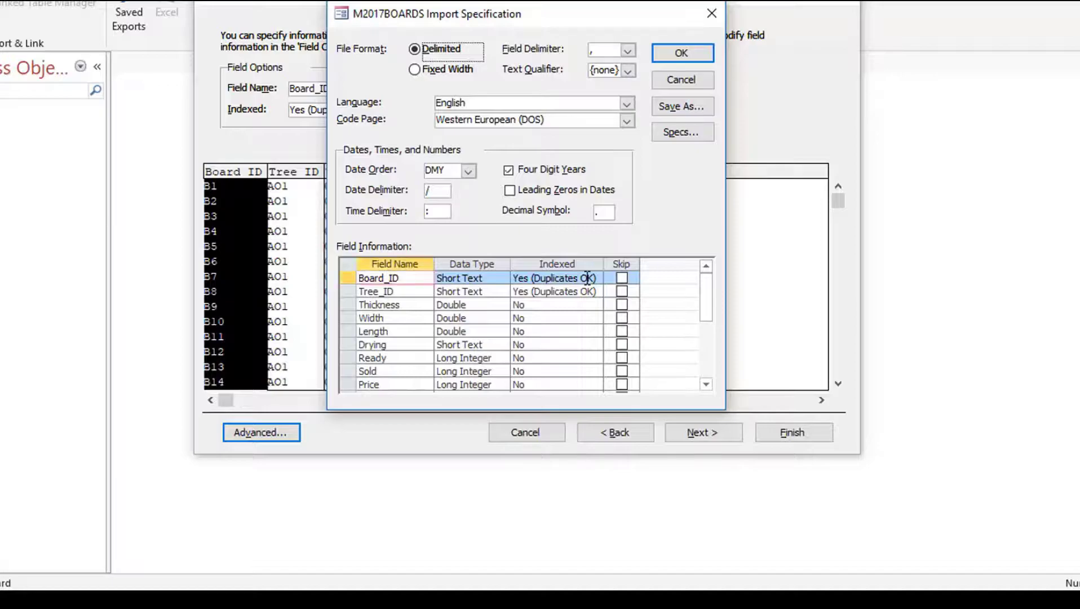
pyautogui.click(588, 277)
pyautogui.click(595, 278)
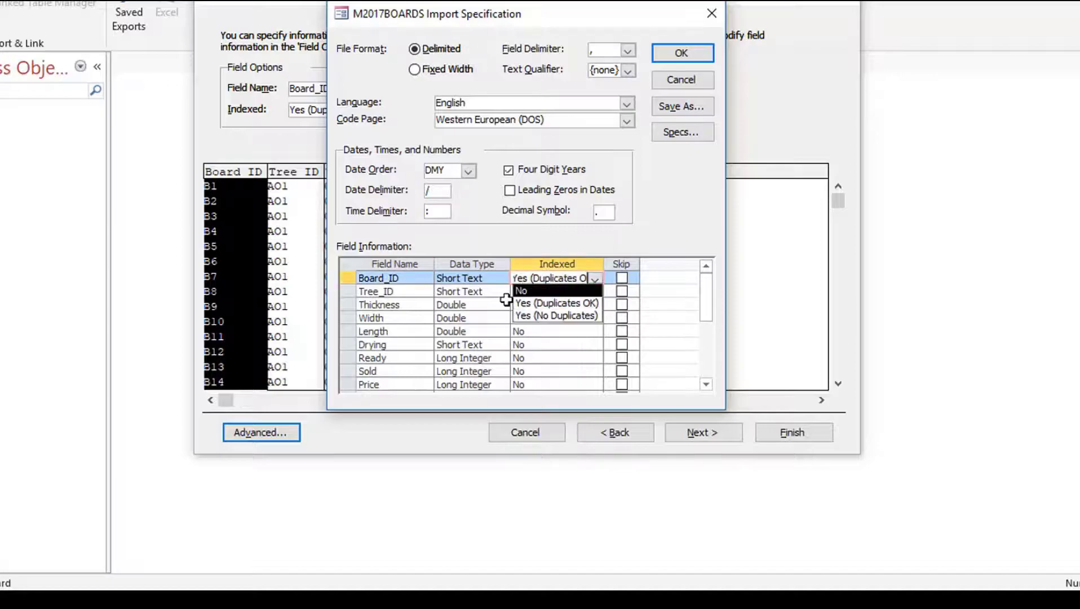
pyautogui.click(545, 317)
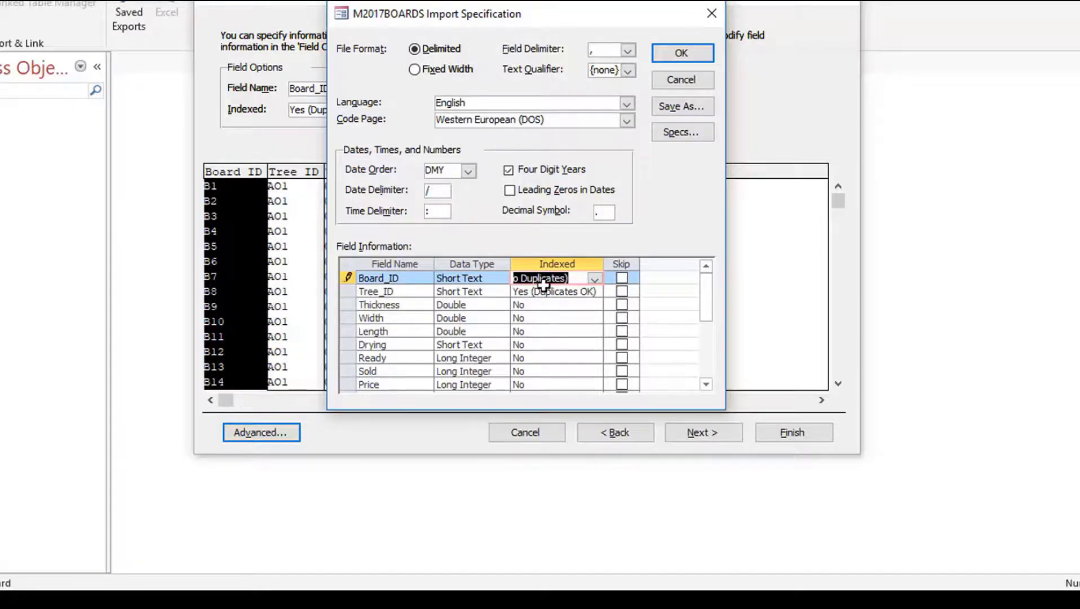
pyautogui.click(562, 331)
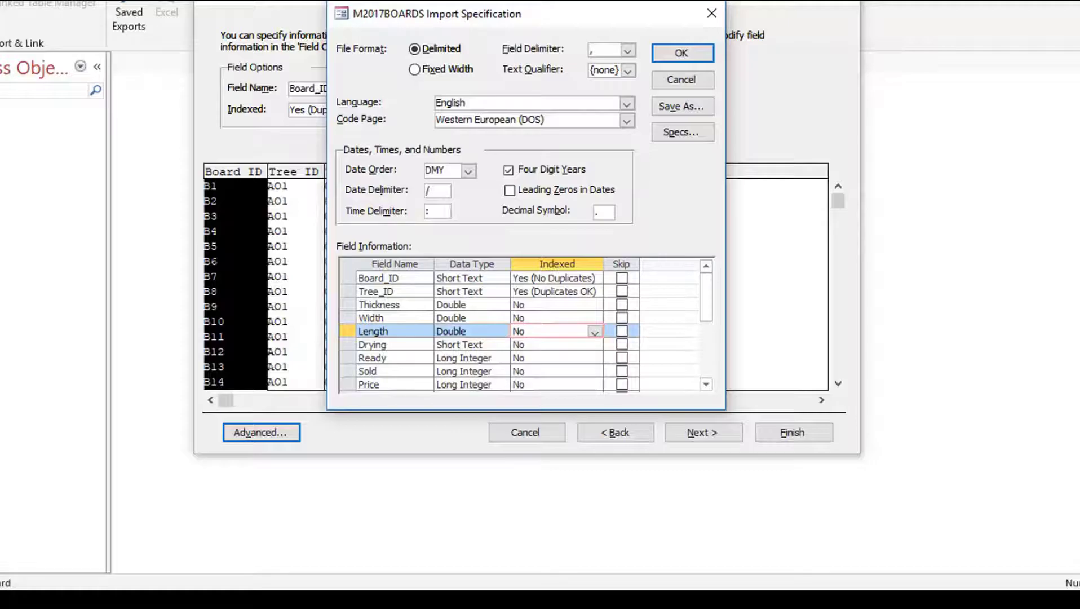
# In the exam paper PDF, highlight question 20's Tree_ID table row and return to the Access import specification.
pyautogui.hotkey('alt', 'Tab')
pyautogui.moveTo(212, 211); pyautogui.dragTo(832, 207)
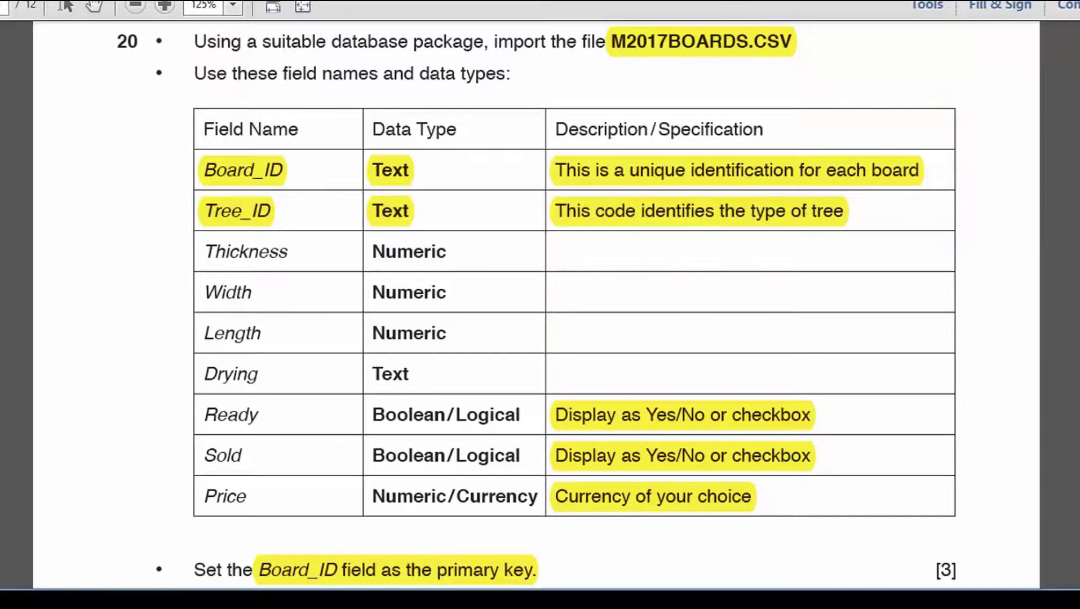
pyautogui.hotkey('alt', 'Tab')
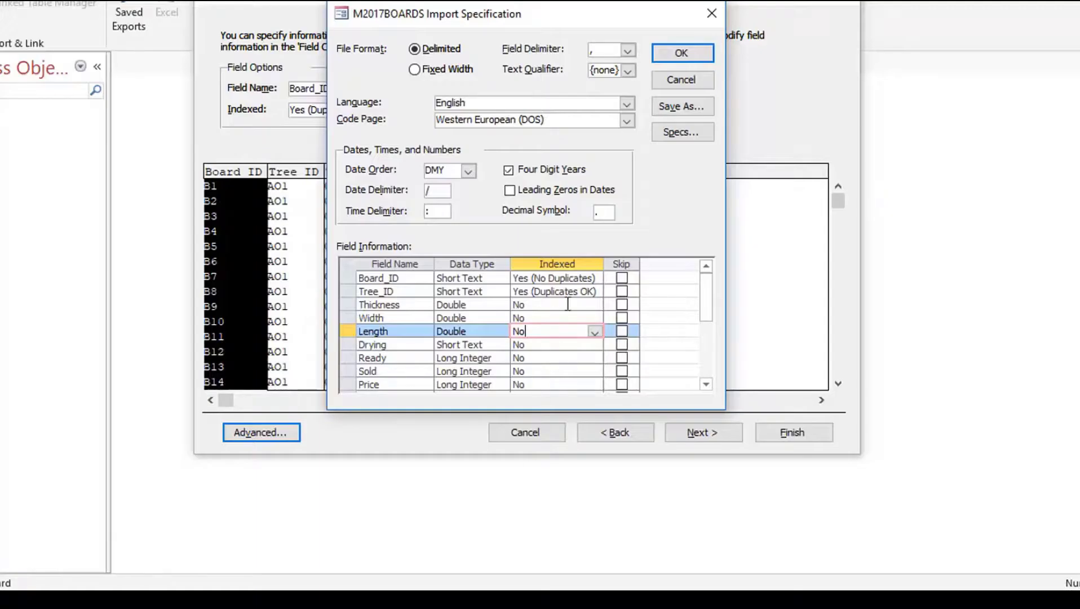
# Review the index options for Tree_ID against the exam paper and accept the import specification.
pyautogui.click(596, 291)
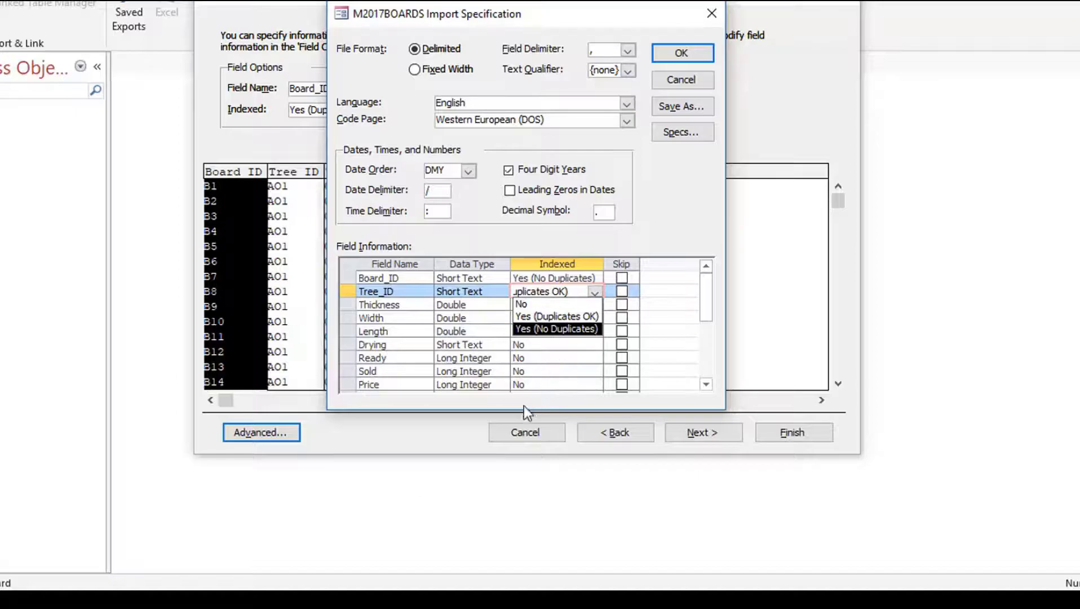
pyautogui.hotkey('alt', 'Tab')
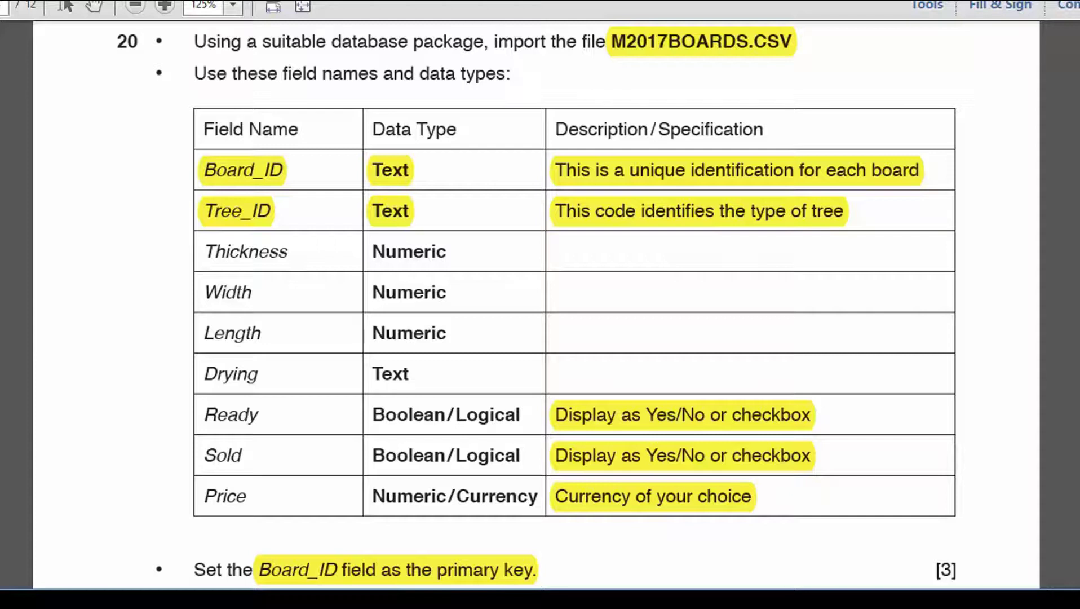
pyautogui.hotkey('alt', 'Tab')
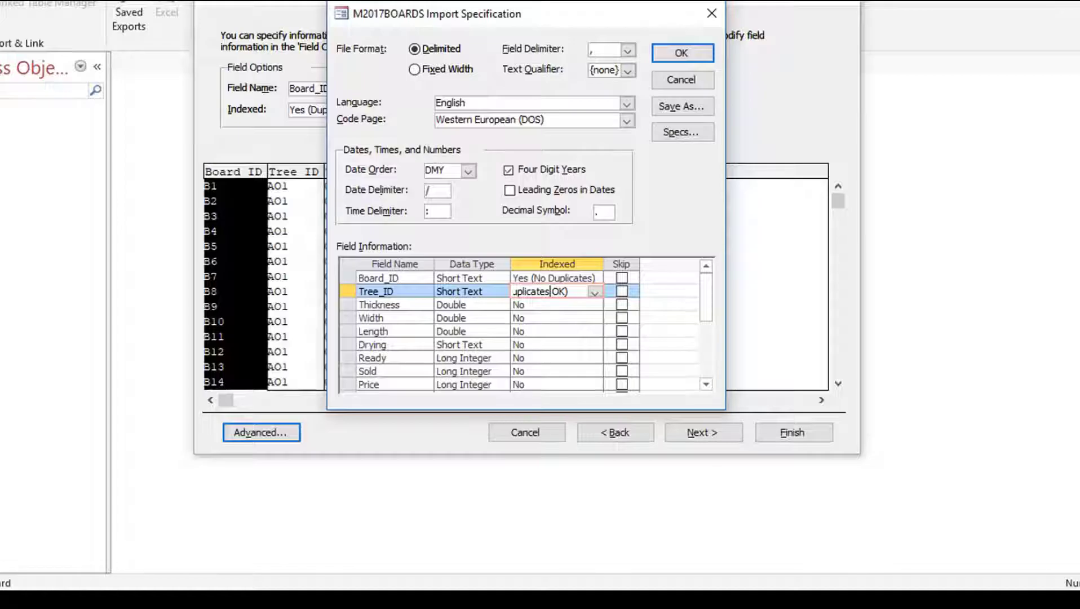
pyautogui.click(683, 53)
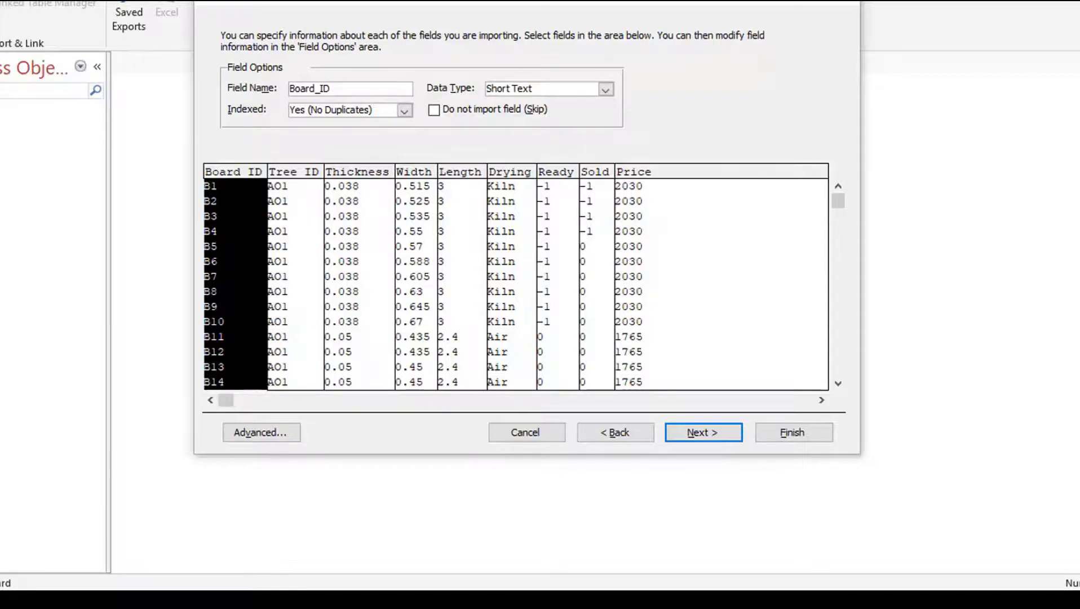
# Recheck question 20 in the exam paper, reopen Access's advanced import settings and check the data types of Thickness, Width and Length.
pyautogui.hotkey('alt', 'Tab')
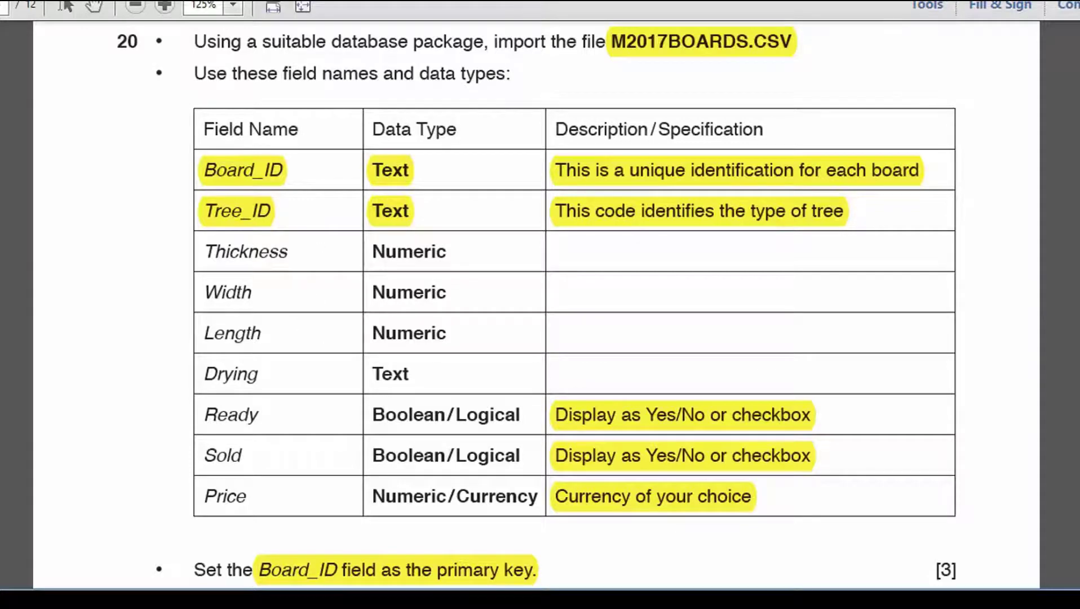
pyautogui.hotkey('alt', 'Tab')
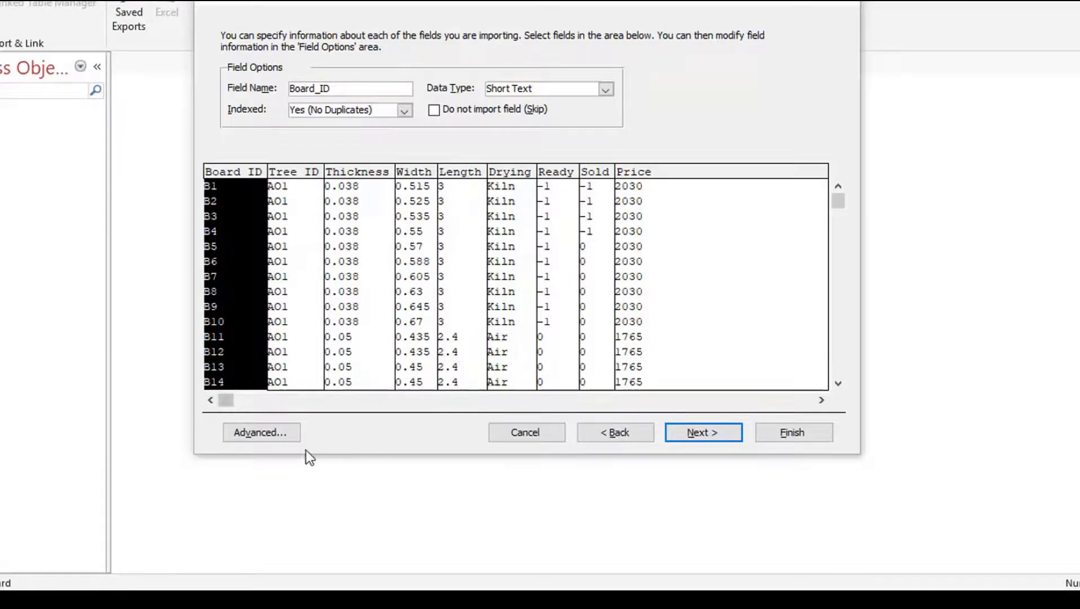
pyautogui.click(285, 433)
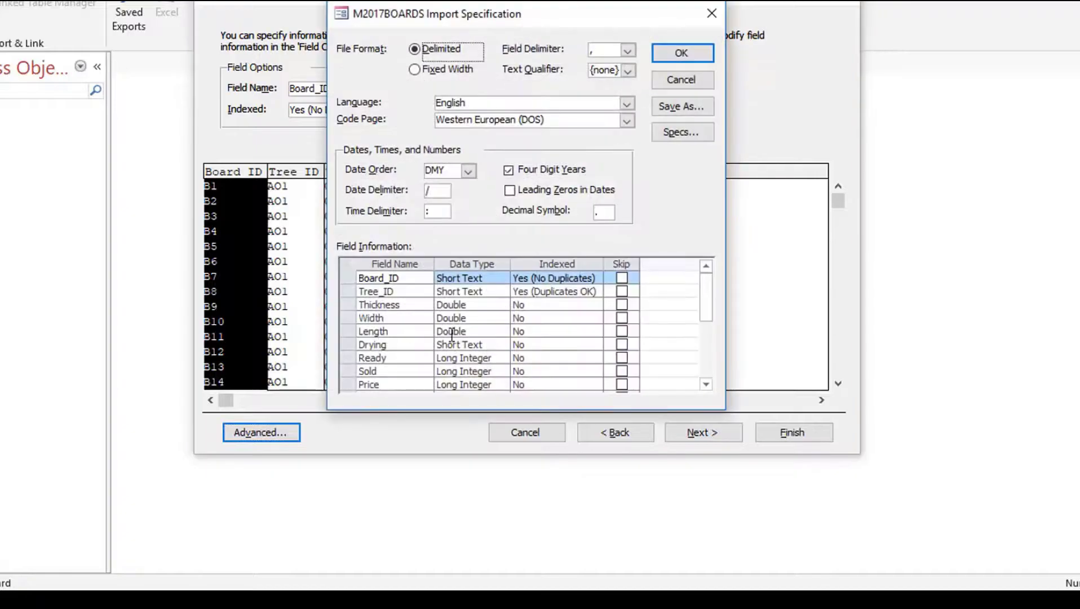
pyautogui.click(489, 317)
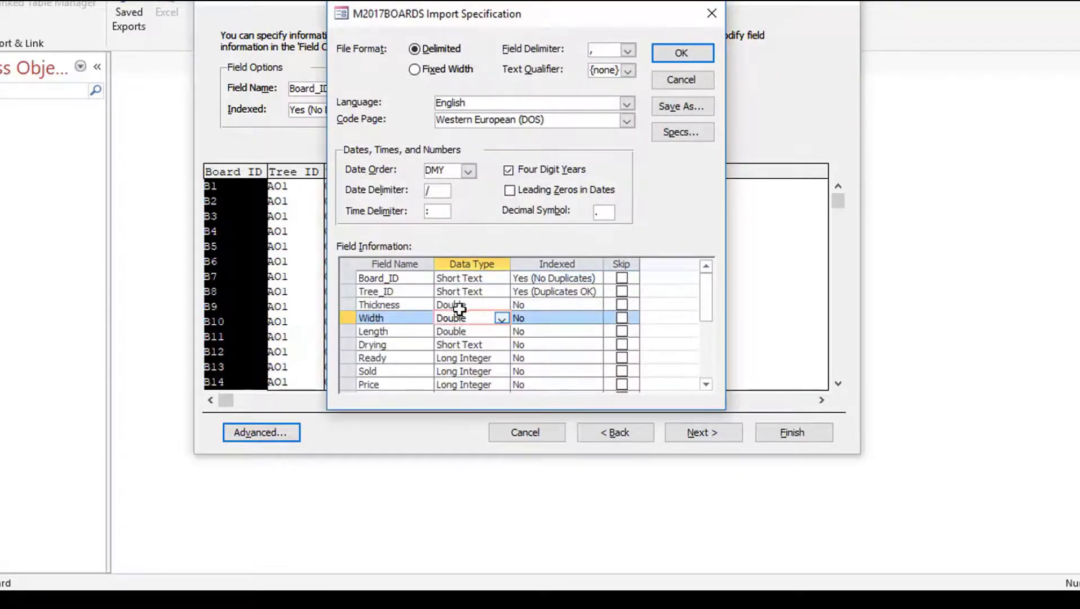
pyautogui.click(475, 305)
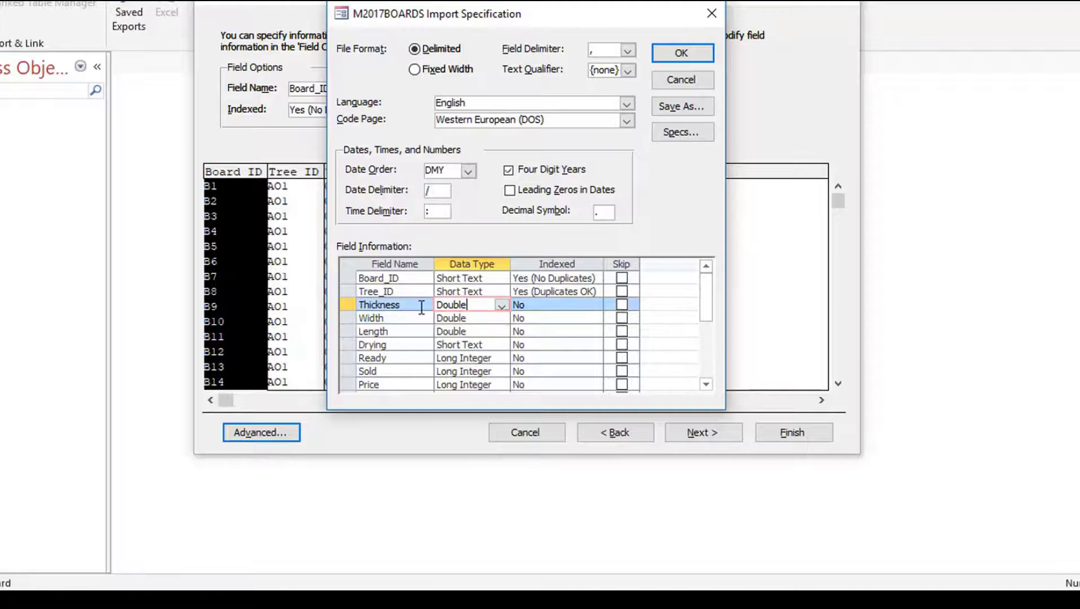
pyautogui.click(489, 332)
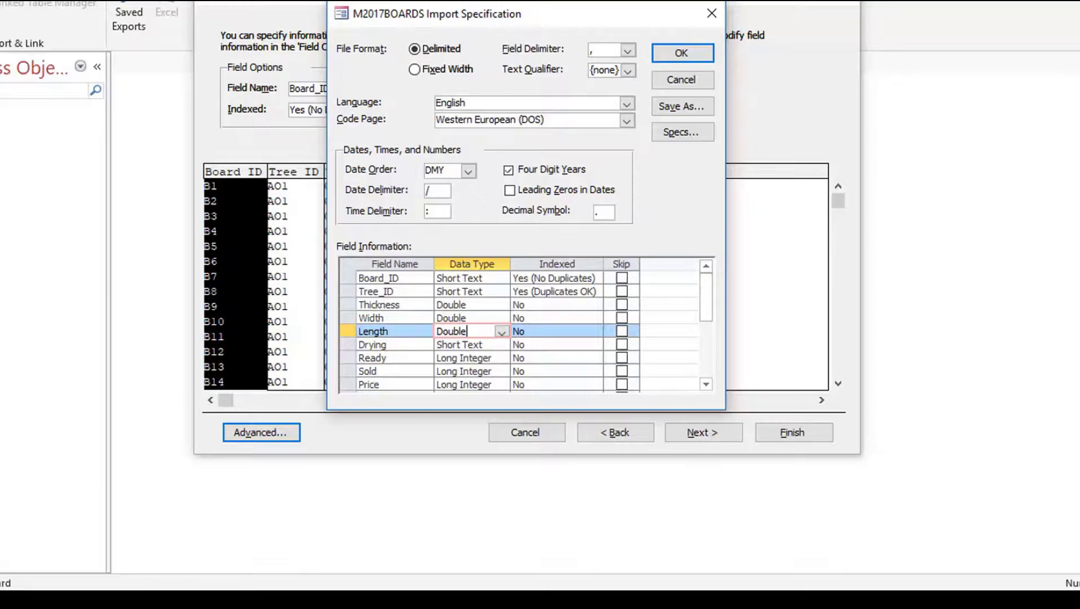
# In the exam paper PDF, highlight the Numeric data type of the Thickness, Width and Length fields.
pyautogui.hotkey('alt', 'Tab')
pyautogui.moveTo(380, 251); pyautogui.dragTo(452, 251)
pyautogui.moveTo(375, 292); pyautogui.dragTo(452, 292)
pyautogui.moveTo(374, 333); pyautogui.dragTo(452, 333)
# Back in the Access import specification, set the data type of the Ready and Sold fields to Yes/No.
pyautogui.click(484, 357)
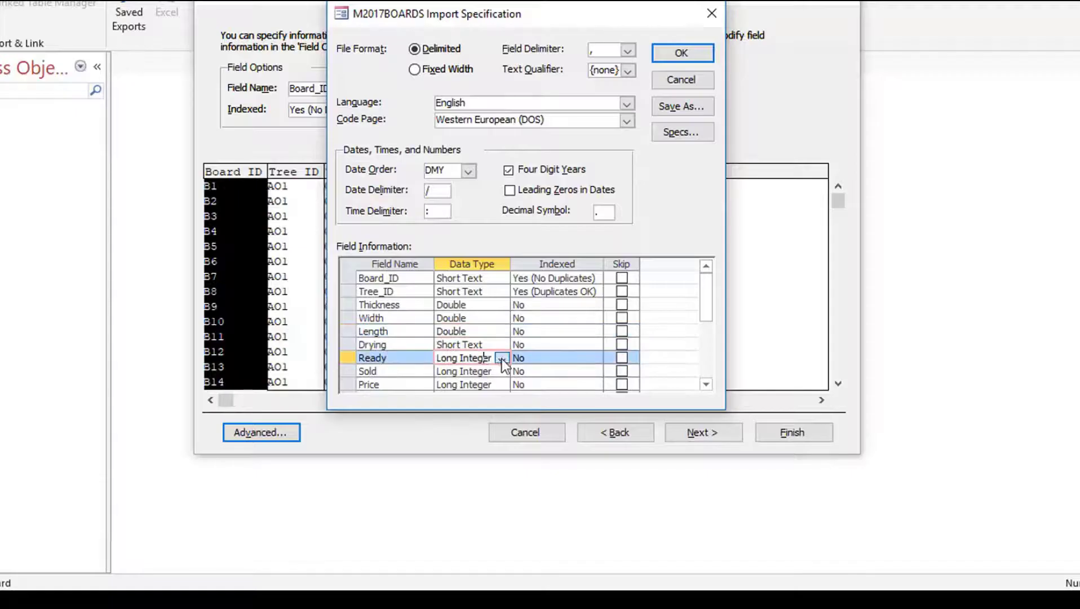
pyautogui.click(501, 359)
pyautogui.click(480, 372)
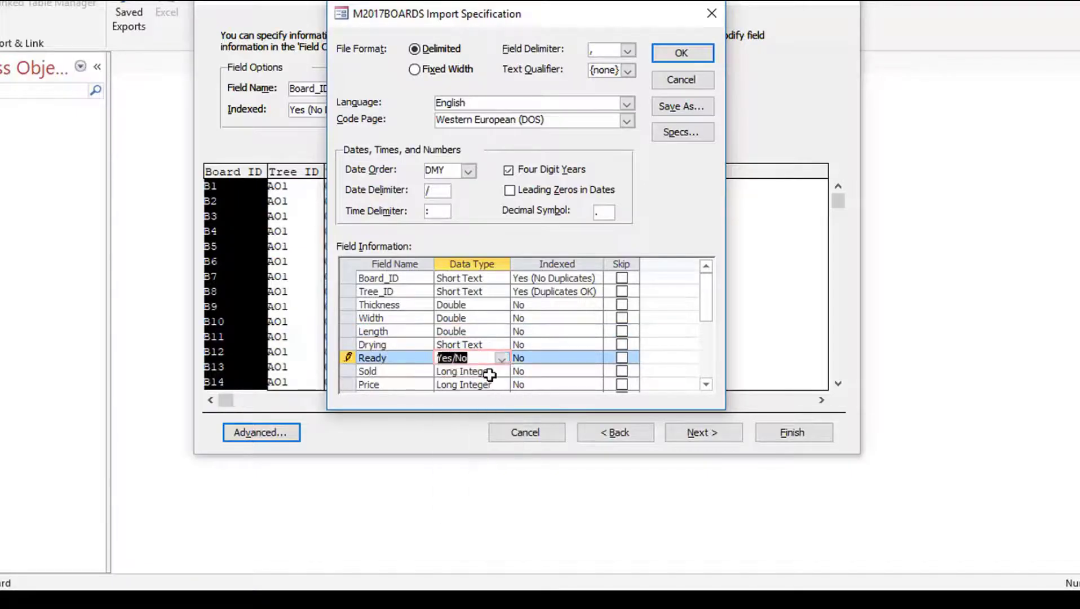
pyautogui.click(495, 372)
pyautogui.click(502, 372)
pyautogui.click(468, 384)
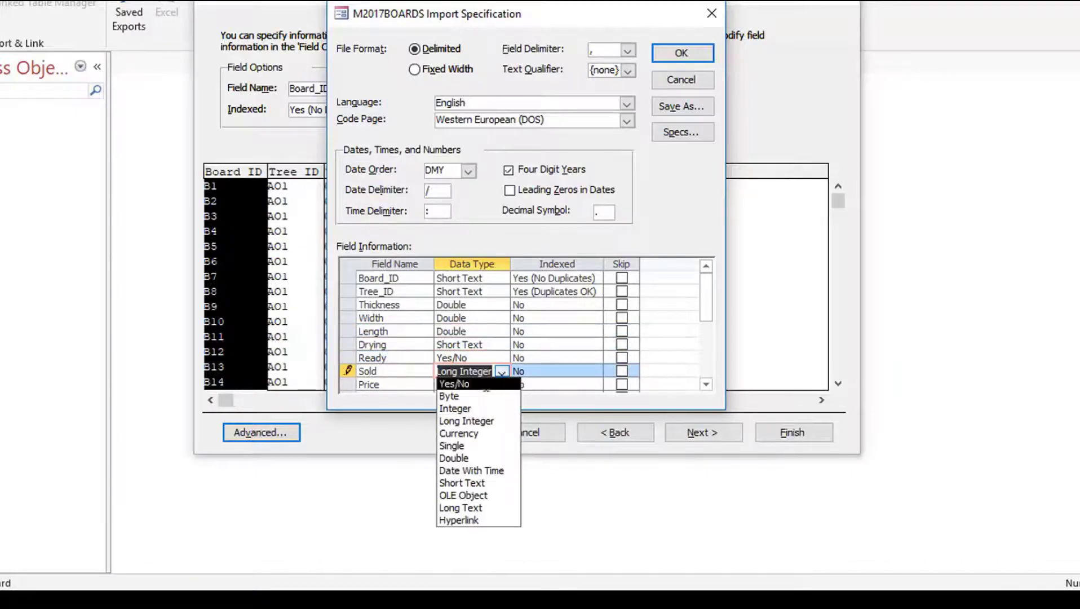
# Set the Price field's data type to Currency and accept the import specification.
pyautogui.click(477, 384)
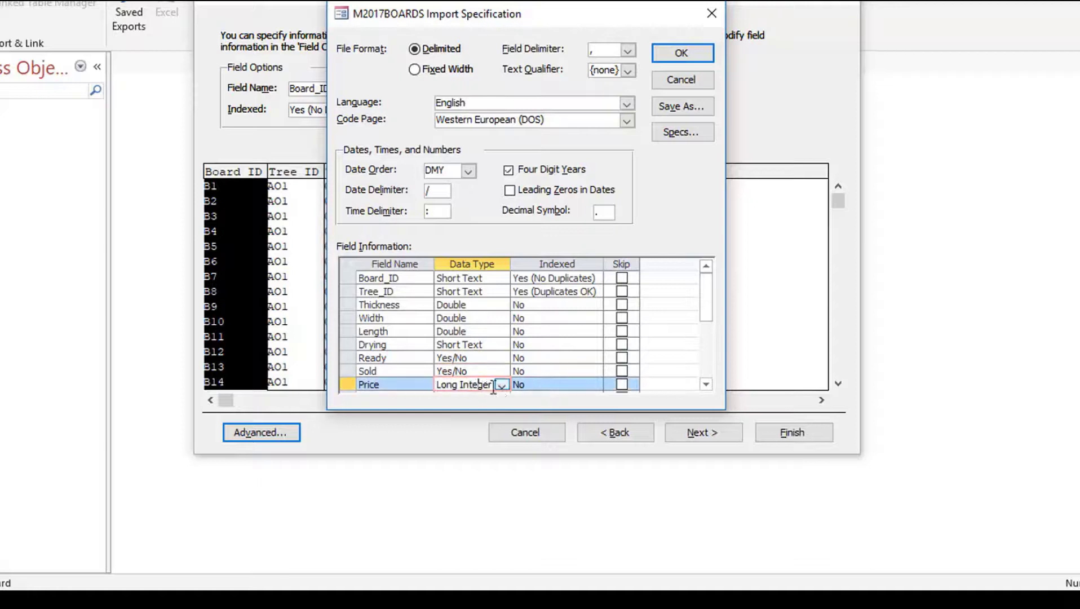
pyautogui.click(500, 384)
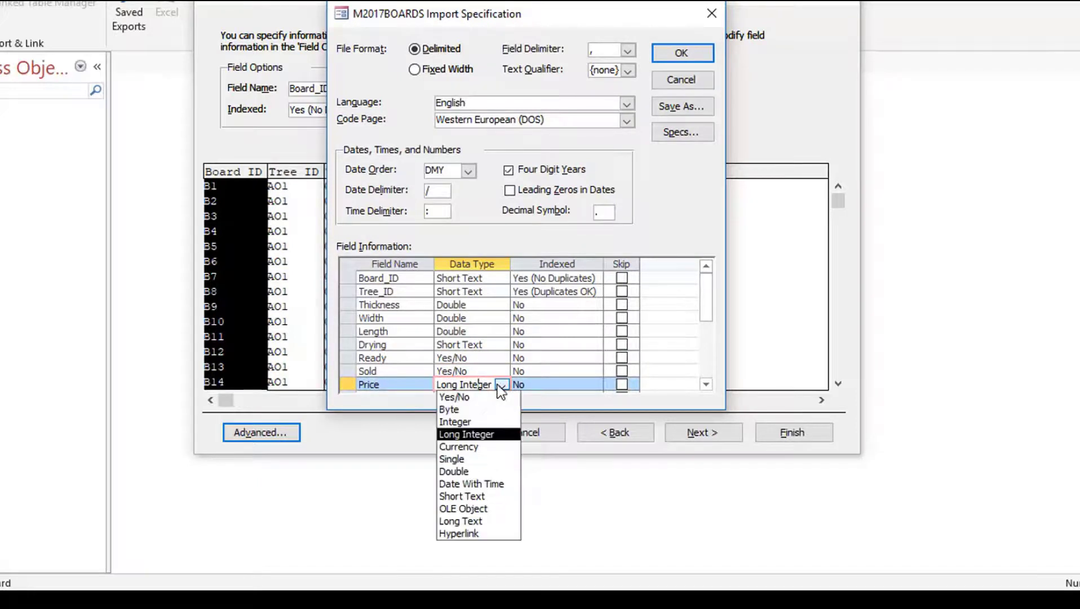
pyautogui.click(479, 447)
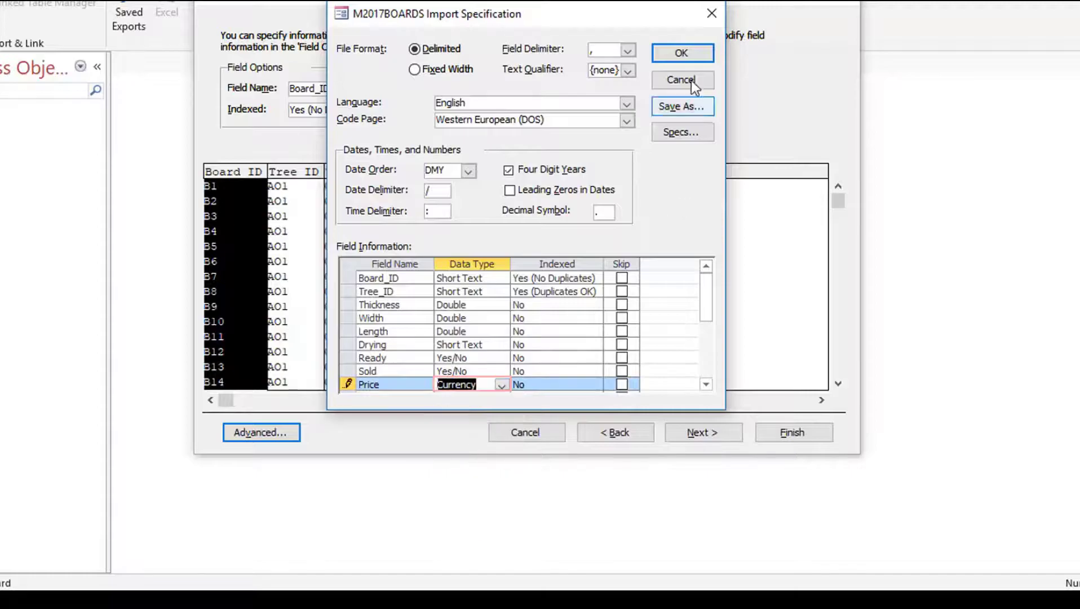
pyautogui.click(688, 50)
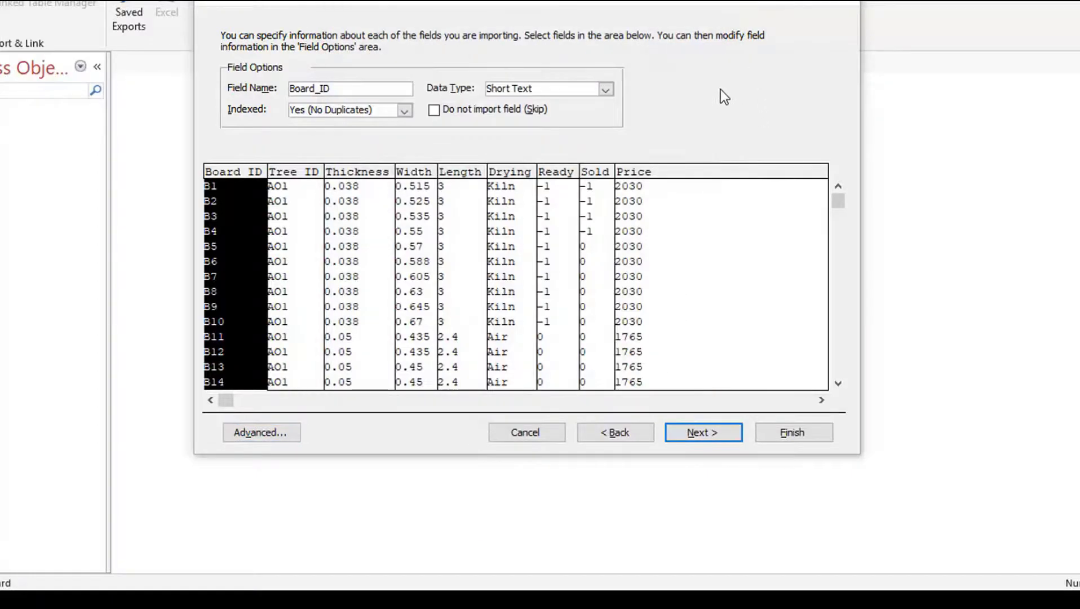
# Continue the import and choose Board_ID as the new table's own primary key.
pyautogui.click(728, 432)
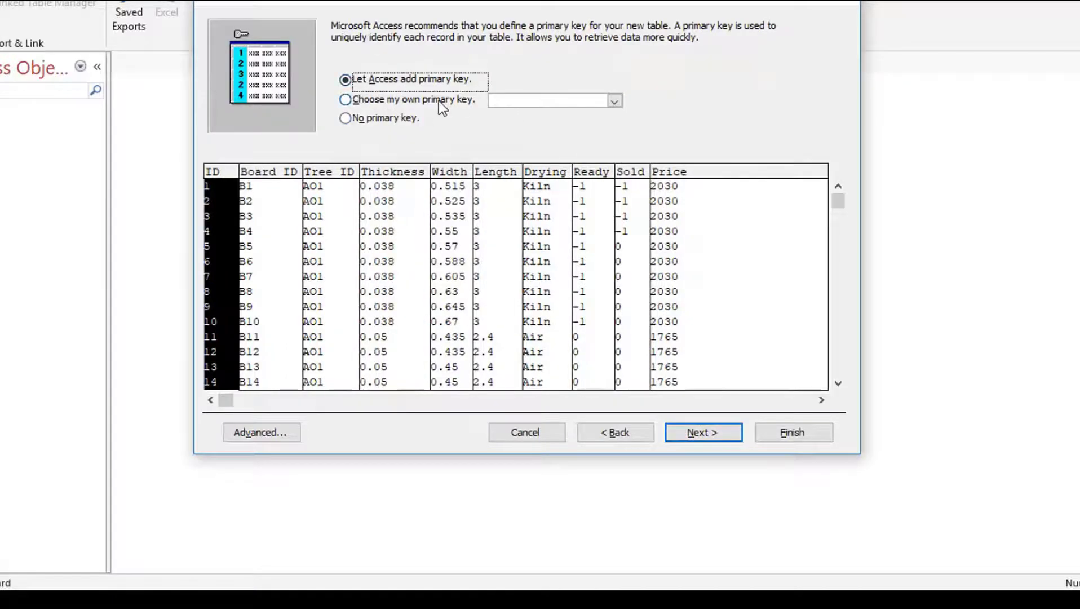
pyautogui.click(348, 101)
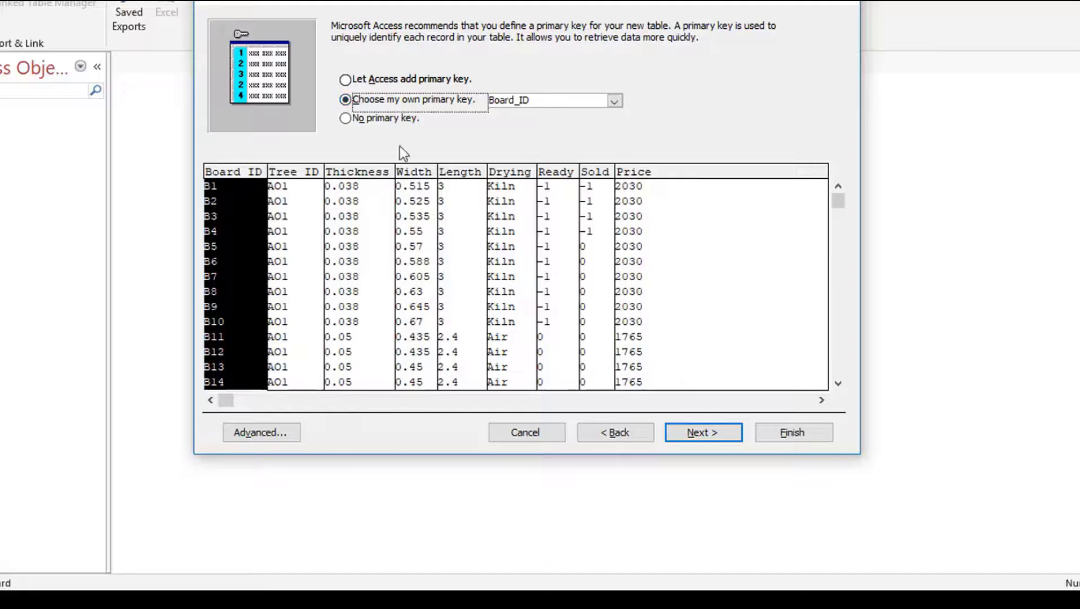
pyautogui.click(365, 81)
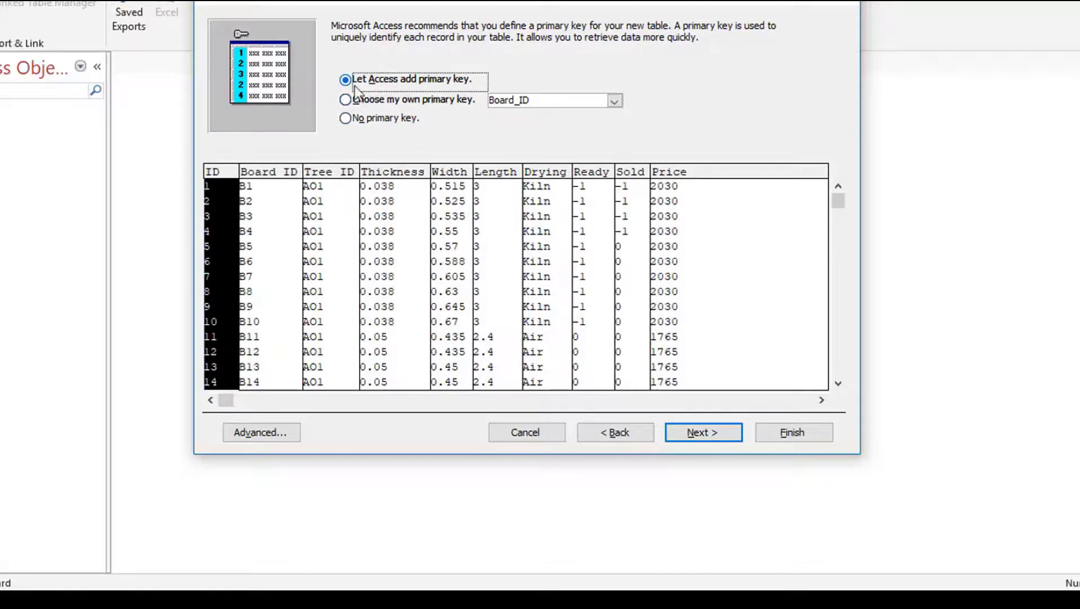
pyautogui.click(385, 101)
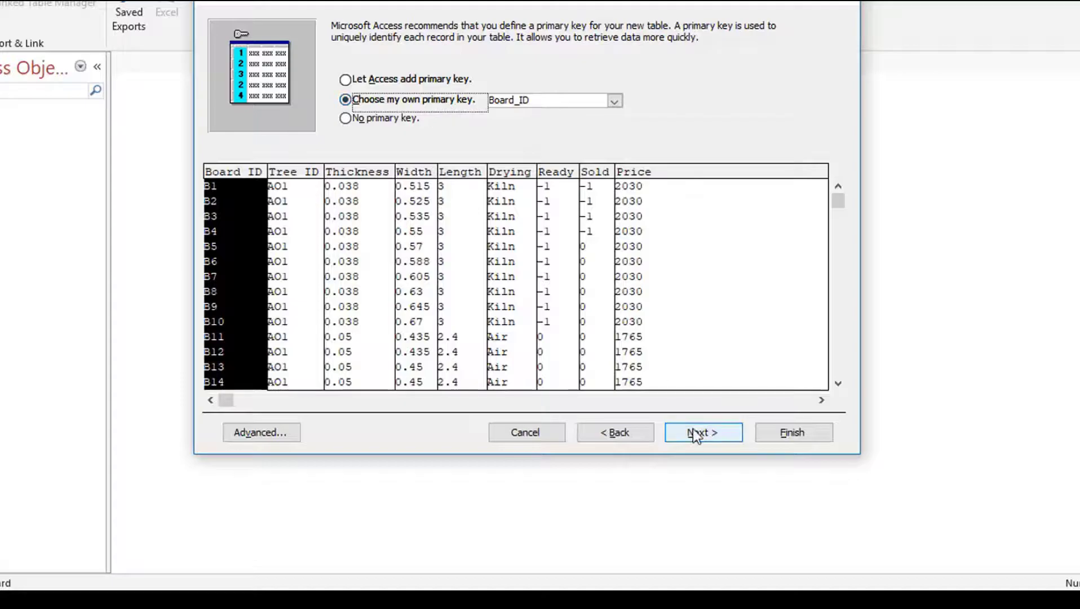
pyautogui.click(708, 435)
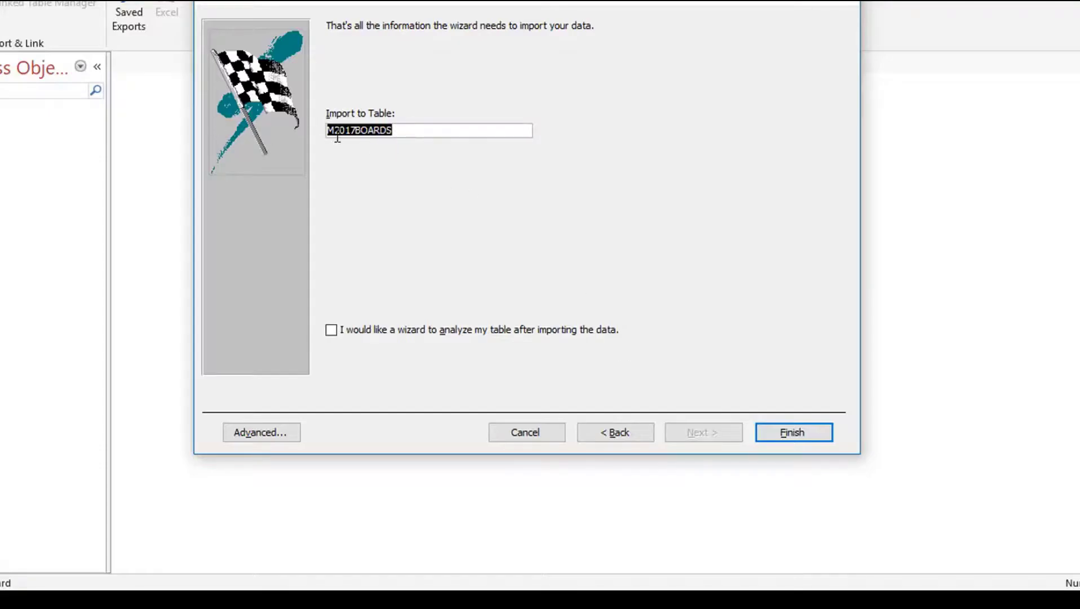
# Finish importing into the table M2017BOARDS without saving the import steps, and open the table.
pyautogui.click(774, 433)
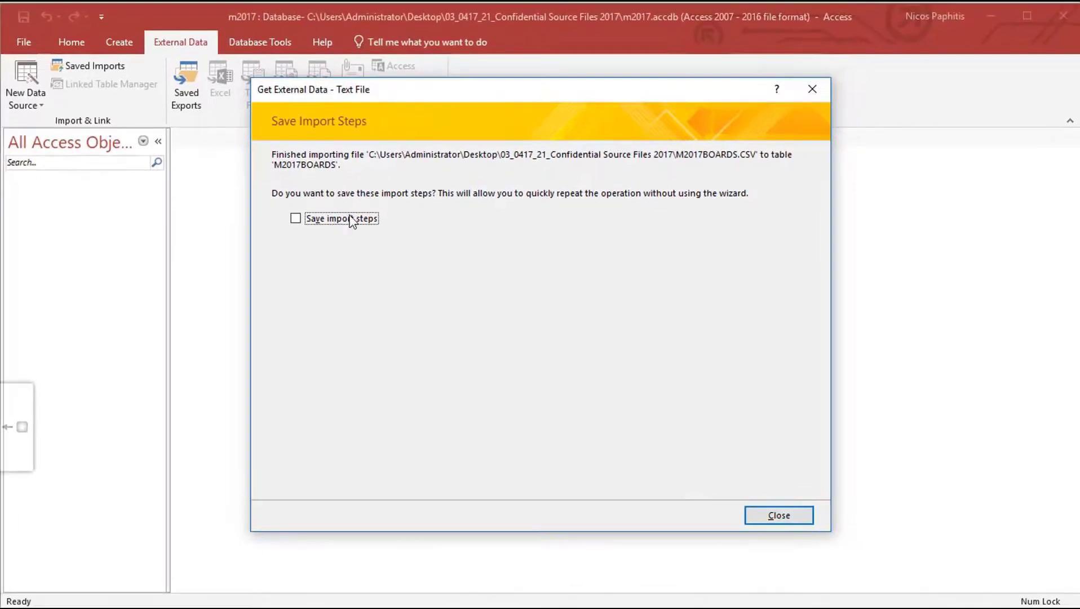
pyautogui.click(785, 521)
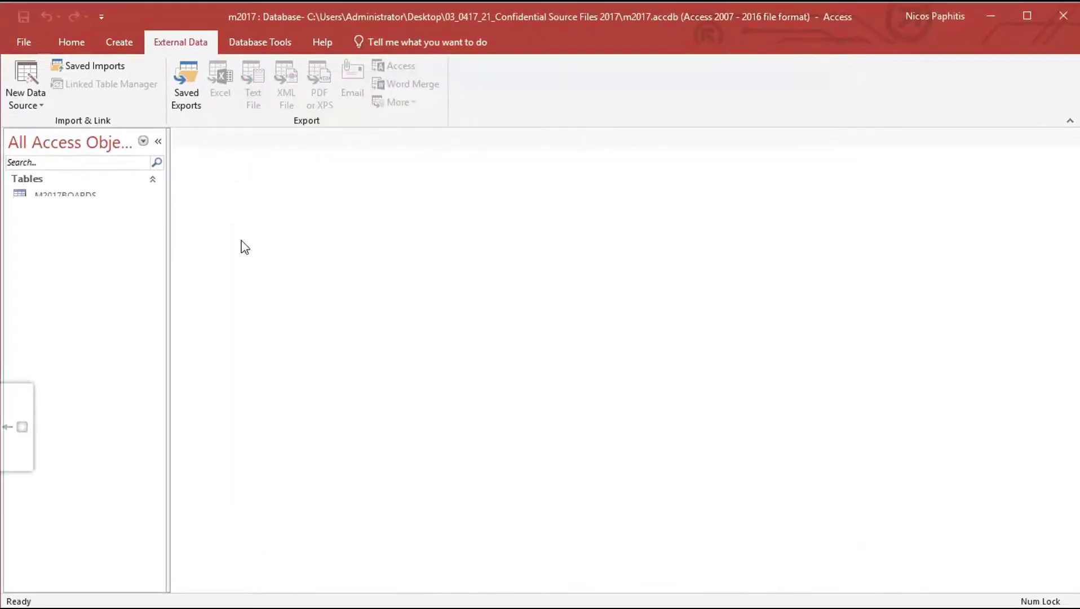
pyautogui.doubleClick(72, 199)
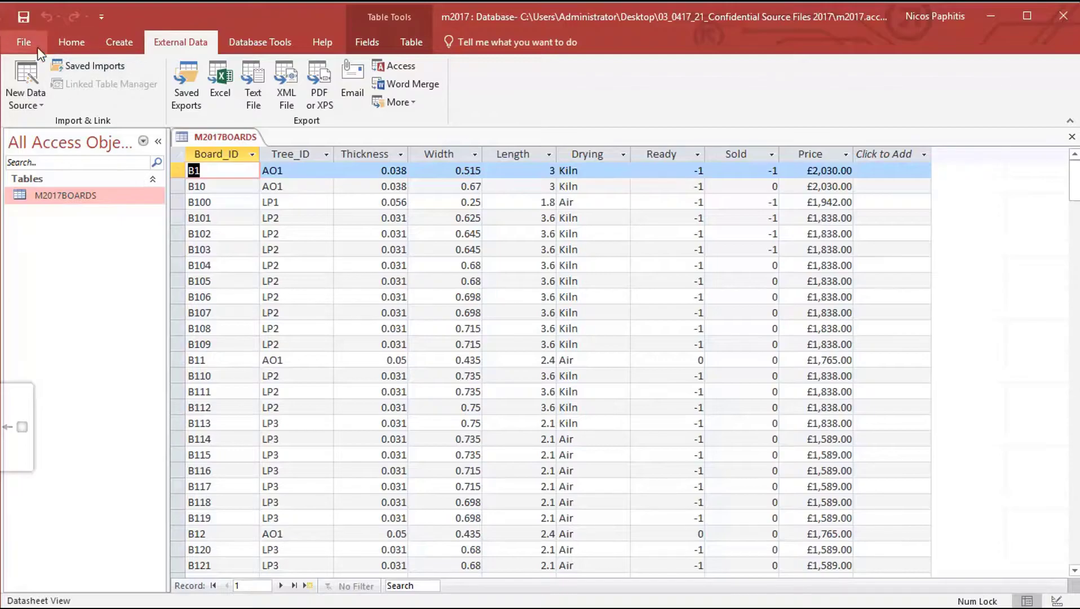
# Check the field data types of M2017BOARDS in Design View and return to Datasheet View.
pyautogui.click(71, 42)
pyautogui.click(28, 70)
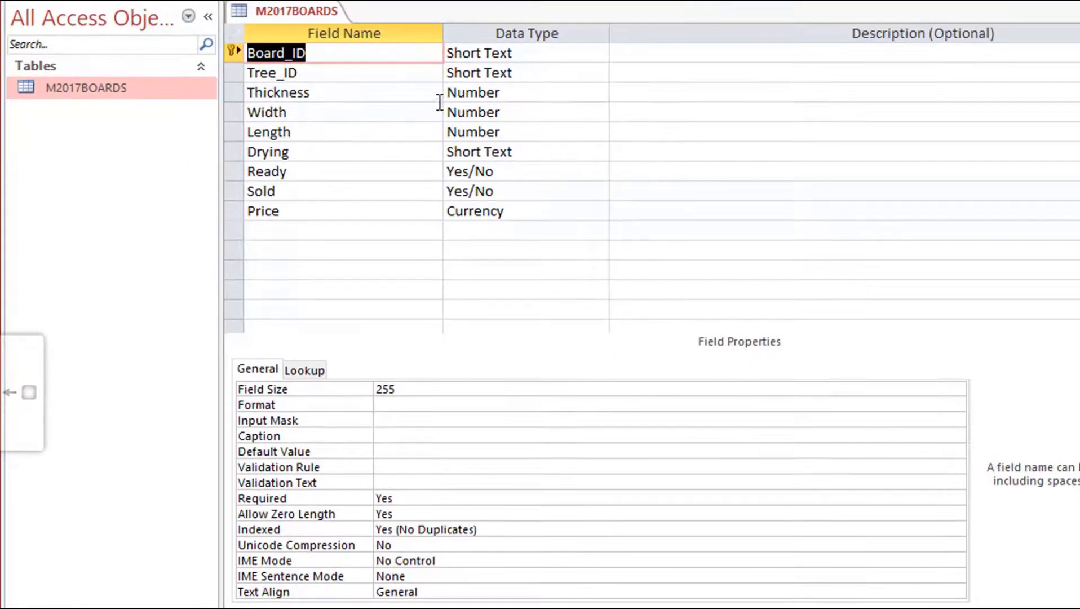
pyautogui.click(508, 53)
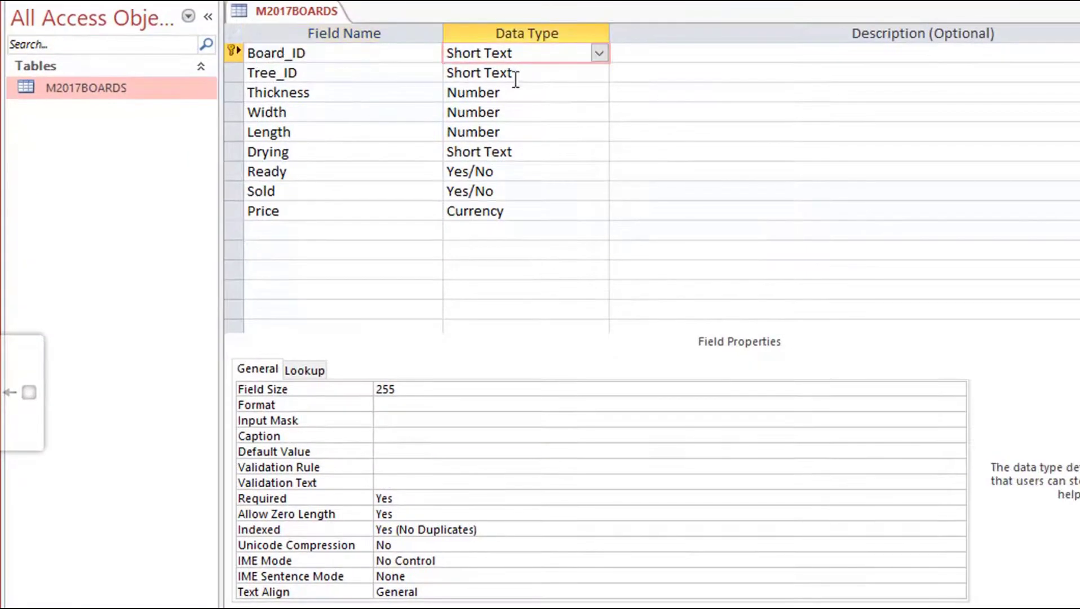
pyautogui.click(512, 92)
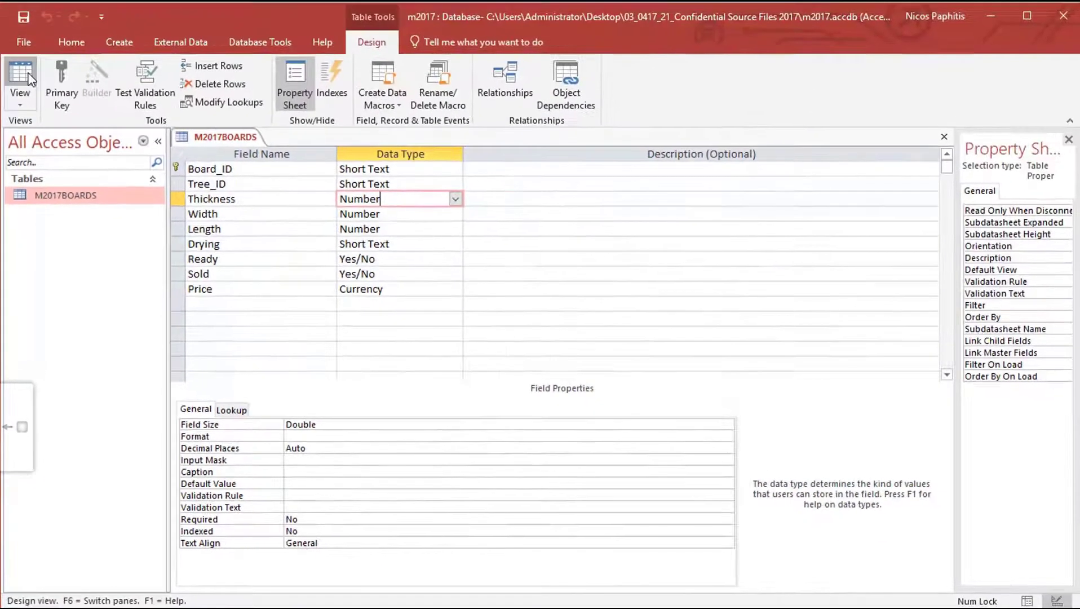
pyautogui.click(20, 76)
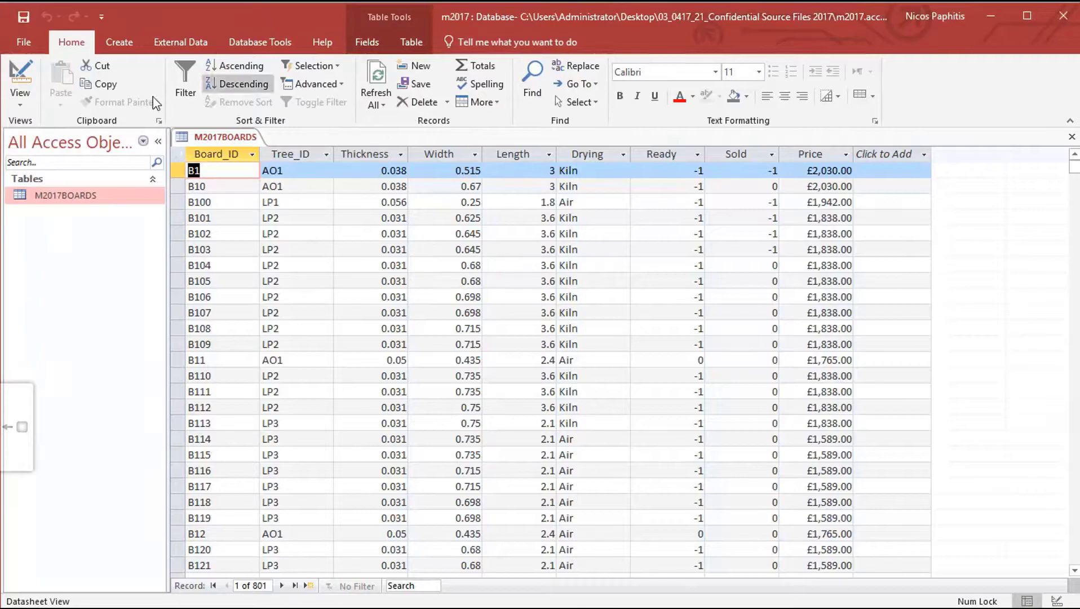
# Open M2017BOARDS in Design View and set the Ready field's format to Yes/No, consulting the question paper's field specification.
pyautogui.click(20, 79)
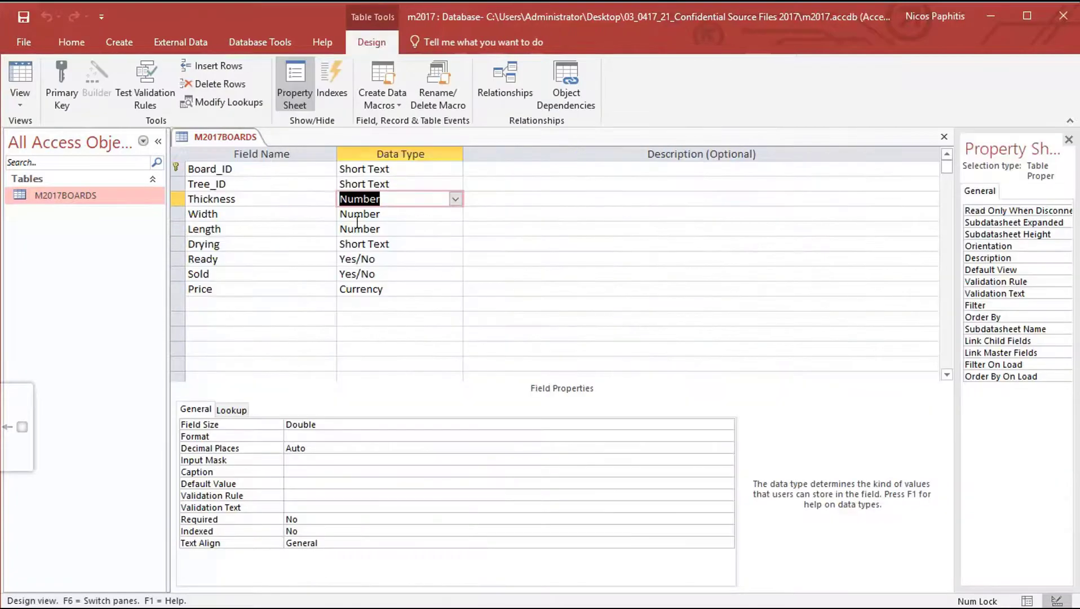
pyautogui.click(411, 246)
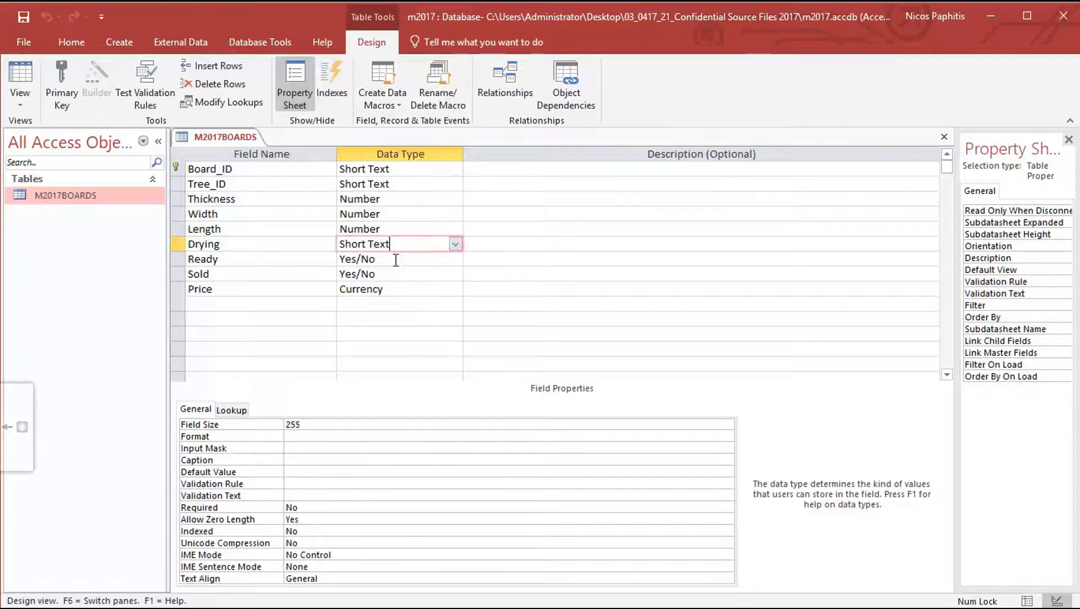
pyautogui.click(397, 260)
pyautogui.hotkey('alt', 'Tab')
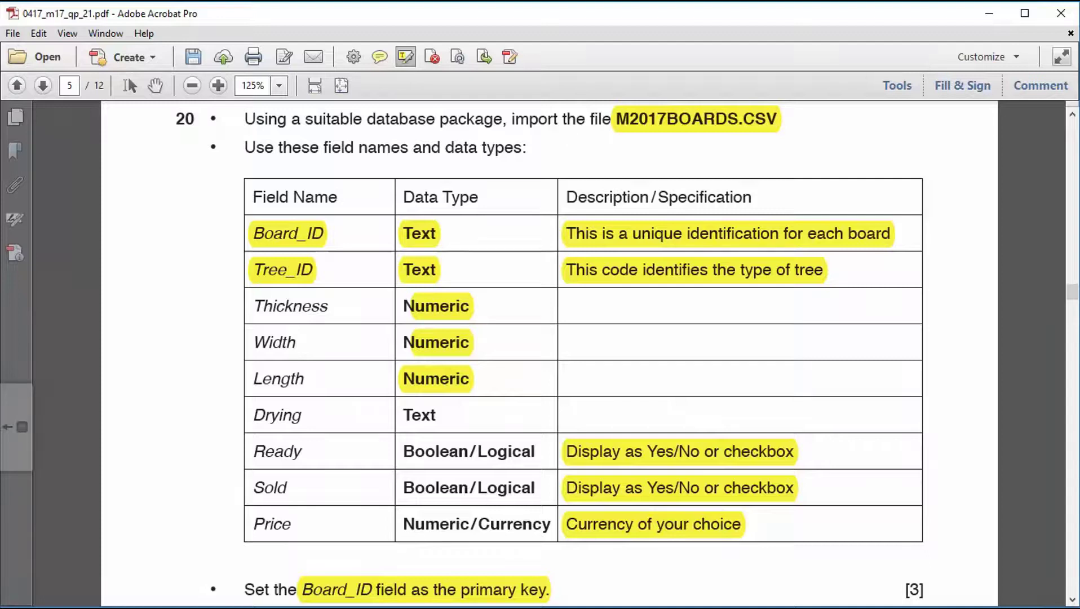
pyautogui.hotkey('alt', 'Tab')
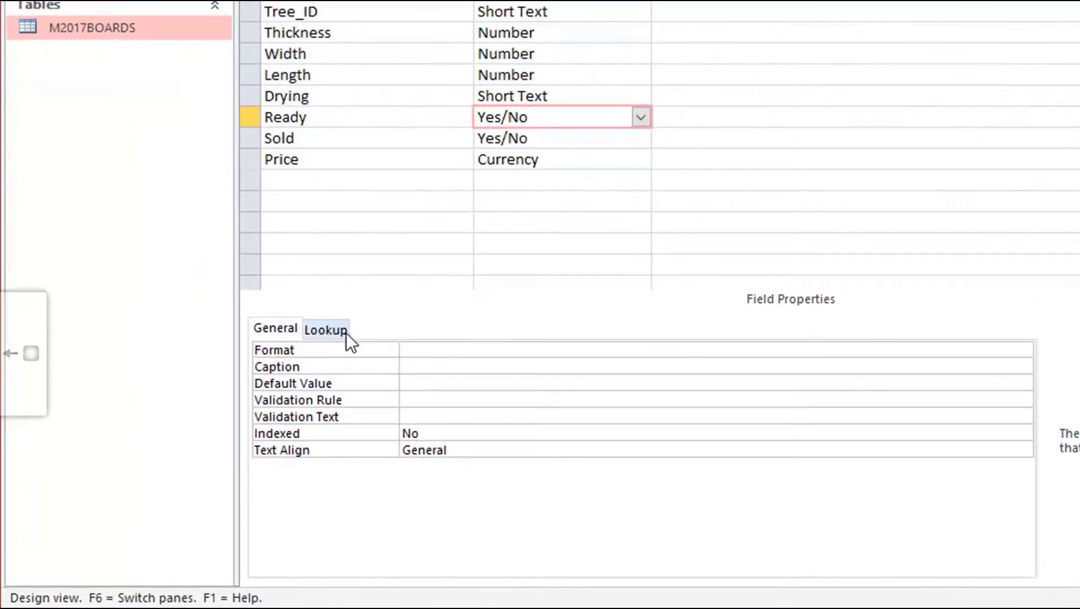
pyautogui.click(491, 355)
pyautogui.click(1017, 352)
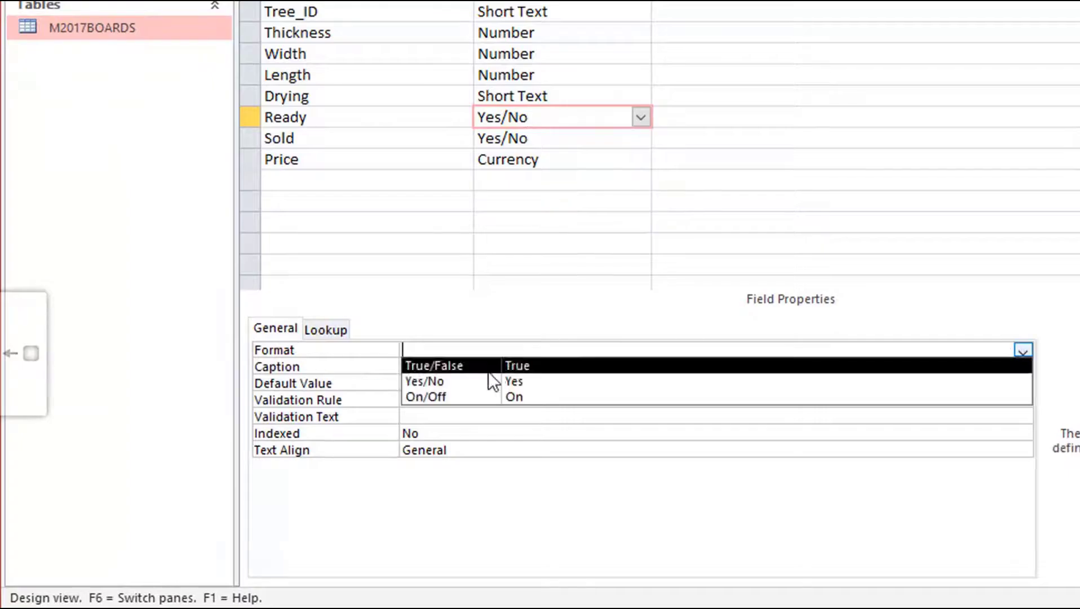
pyautogui.click(451, 381)
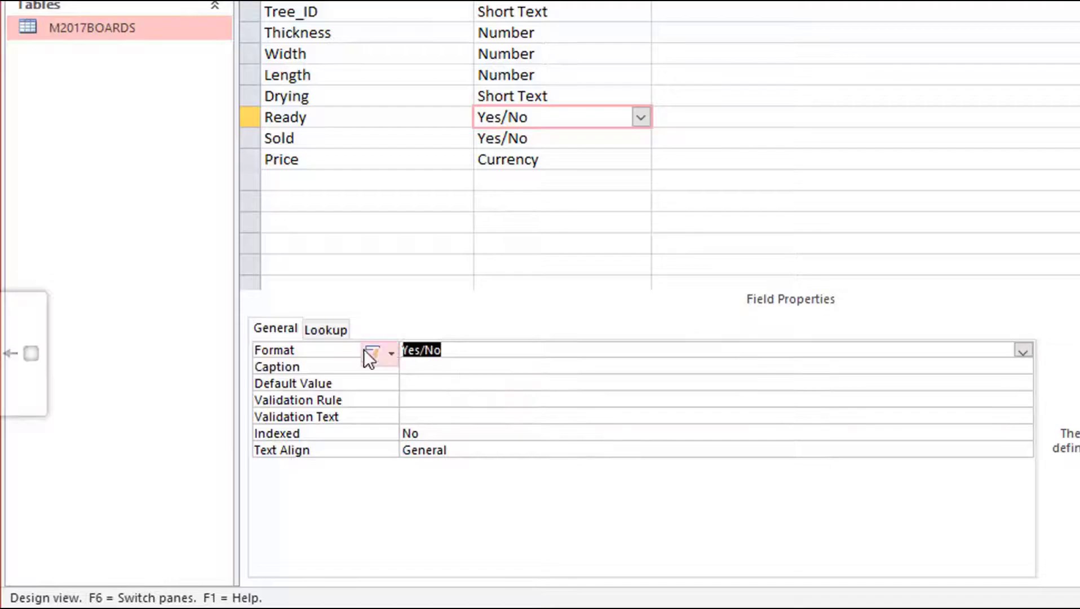
# Examine the display control choices for the Ready field and keep Text Box.
pyautogui.click(323, 321)
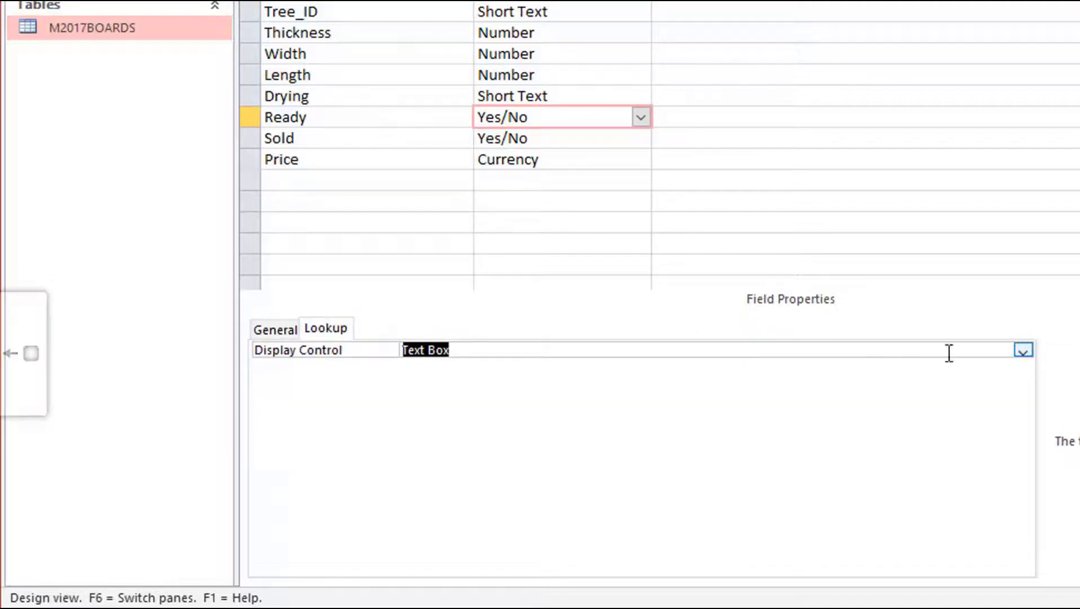
pyautogui.click(1024, 350)
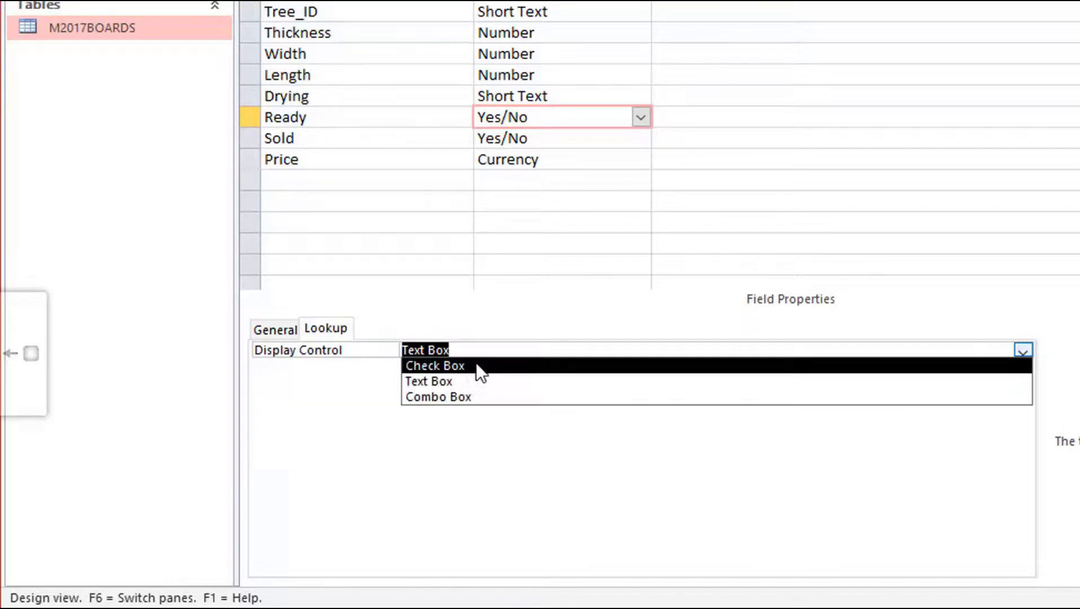
pyautogui.click(463, 348)
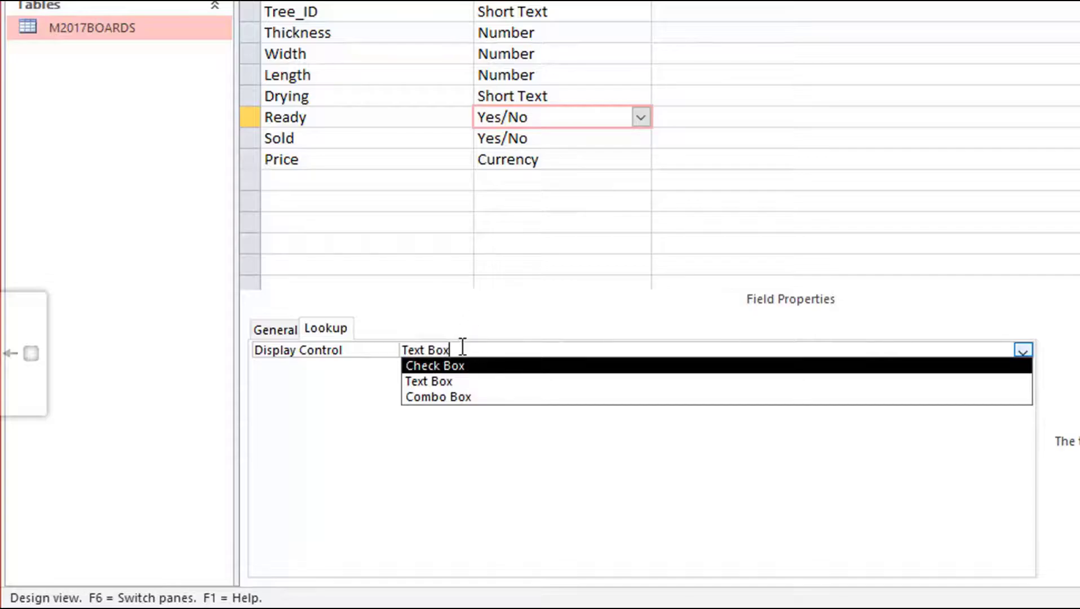
pyautogui.click(324, 440)
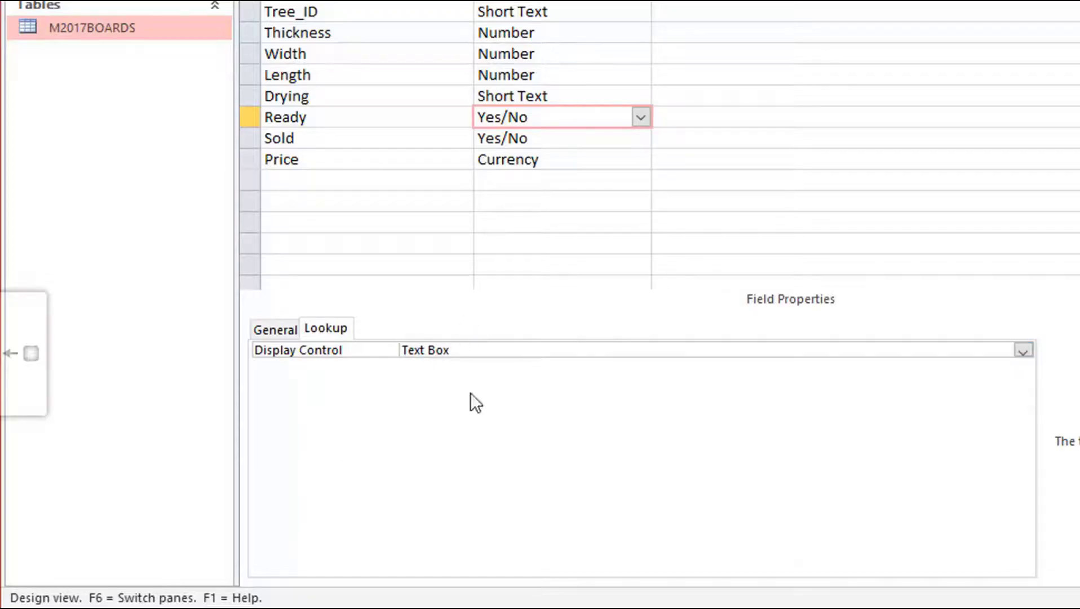
# Save the M2017BOARDS design and check the Ready column's values in Datasheet View.
pyautogui.click(536, 139)
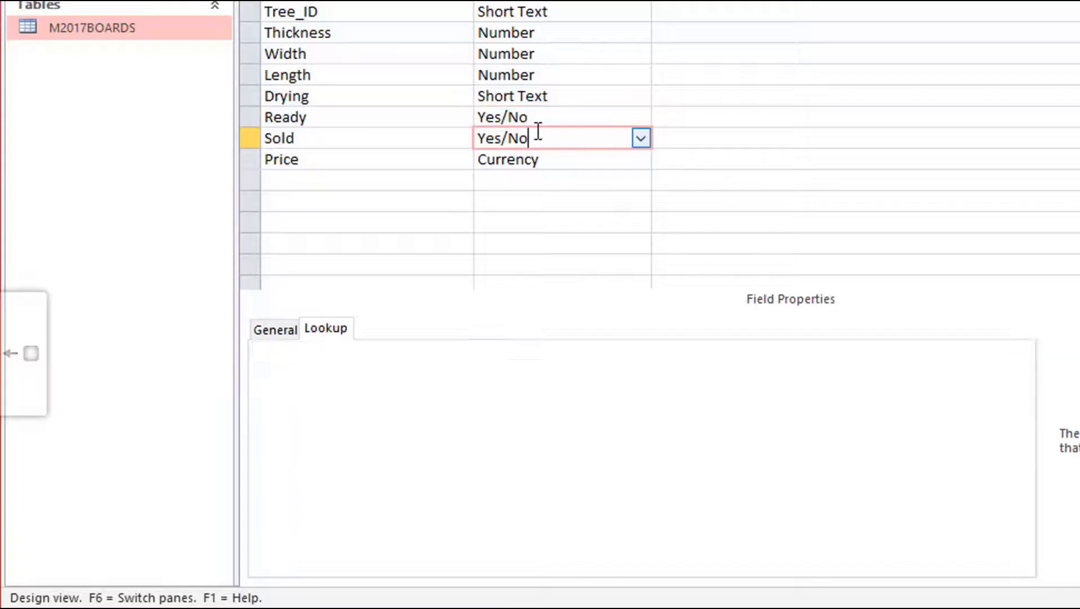
pyautogui.click(256, 331)
pyautogui.click(482, 351)
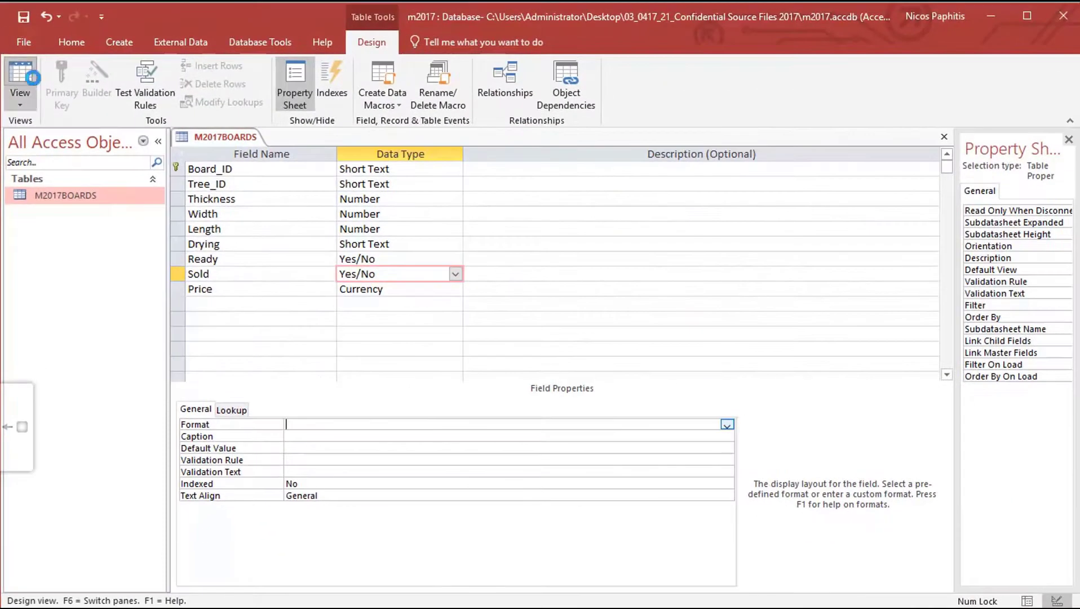
pyautogui.click(20, 79)
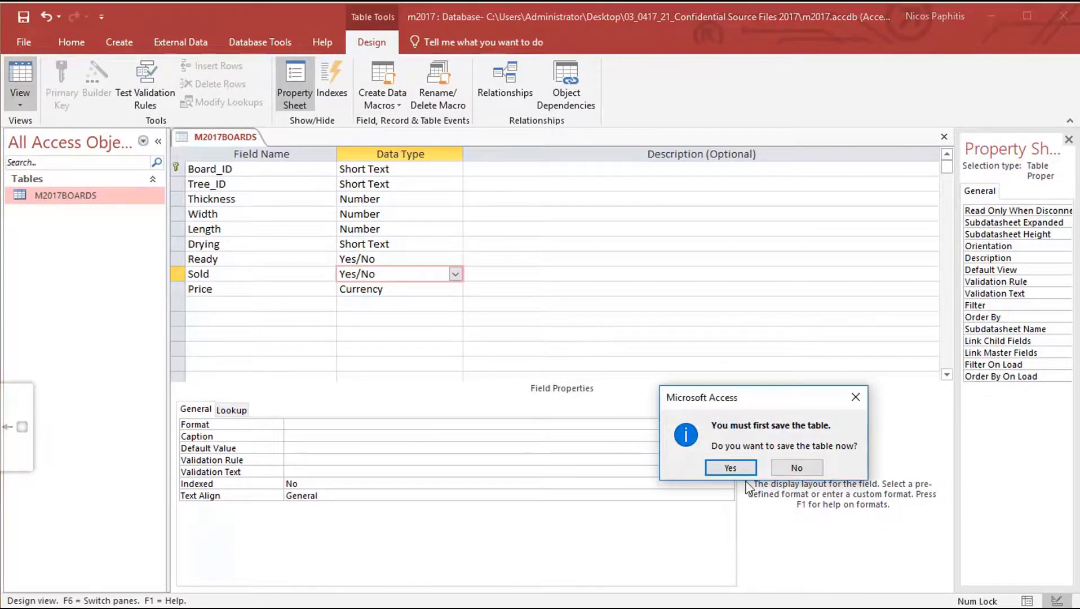
pyautogui.click(716, 468)
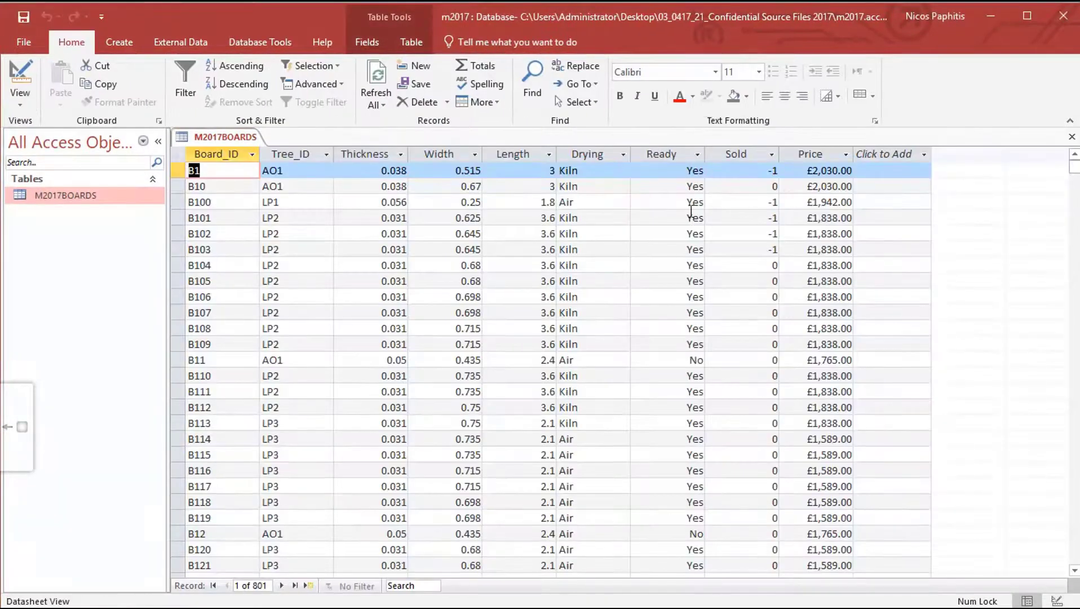
pyautogui.click(697, 361)
pyautogui.click(694, 344)
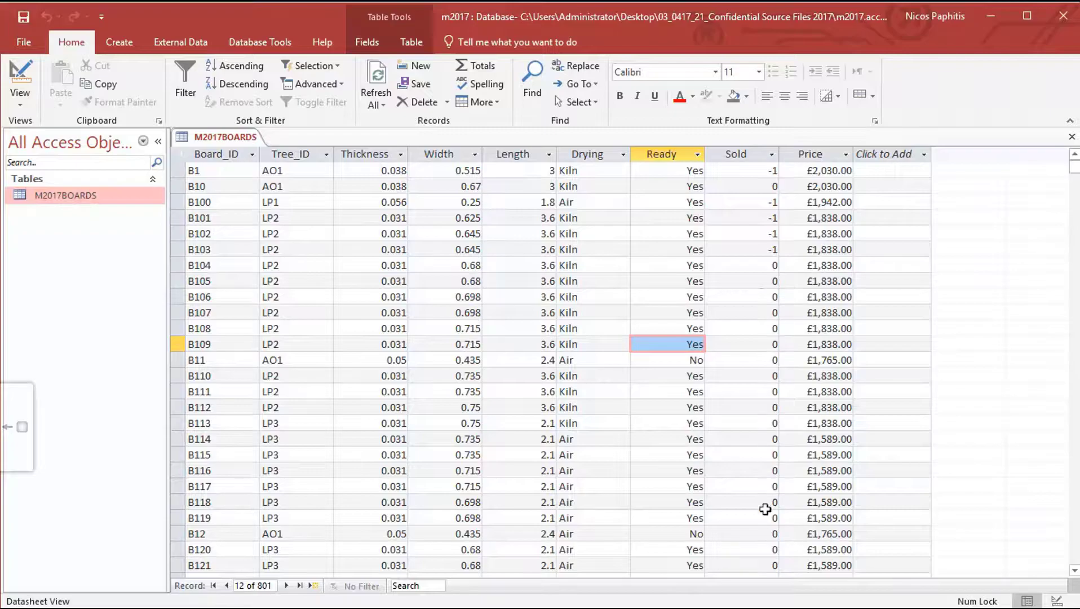
# Set the Sold field's format to Yes/No in Design View and display the table in Datasheet View.
pyautogui.click(30, 68)
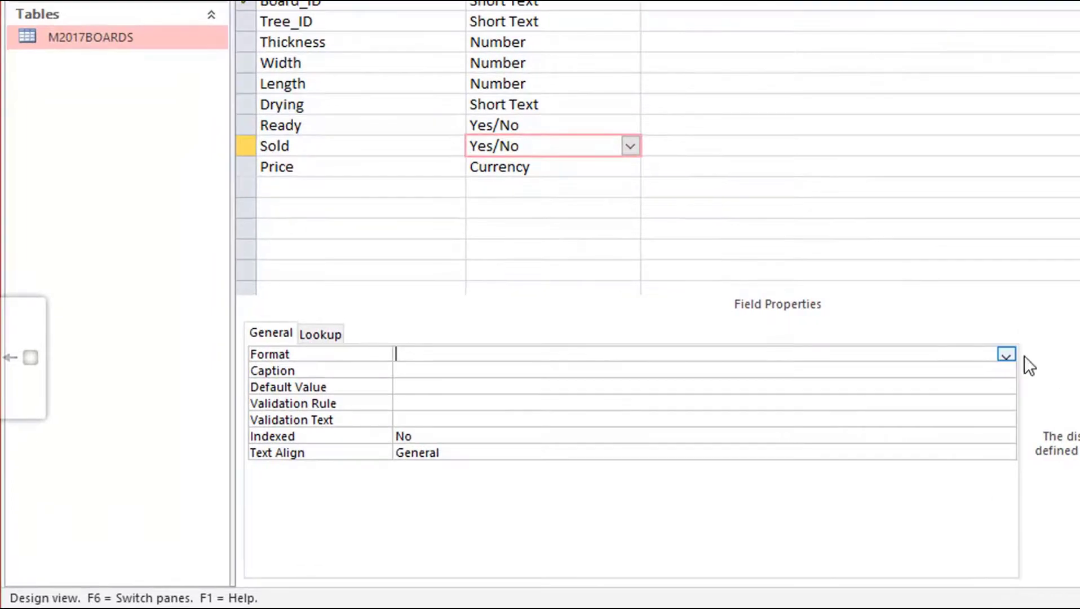
pyautogui.click(1006, 354)
pyautogui.click(489, 385)
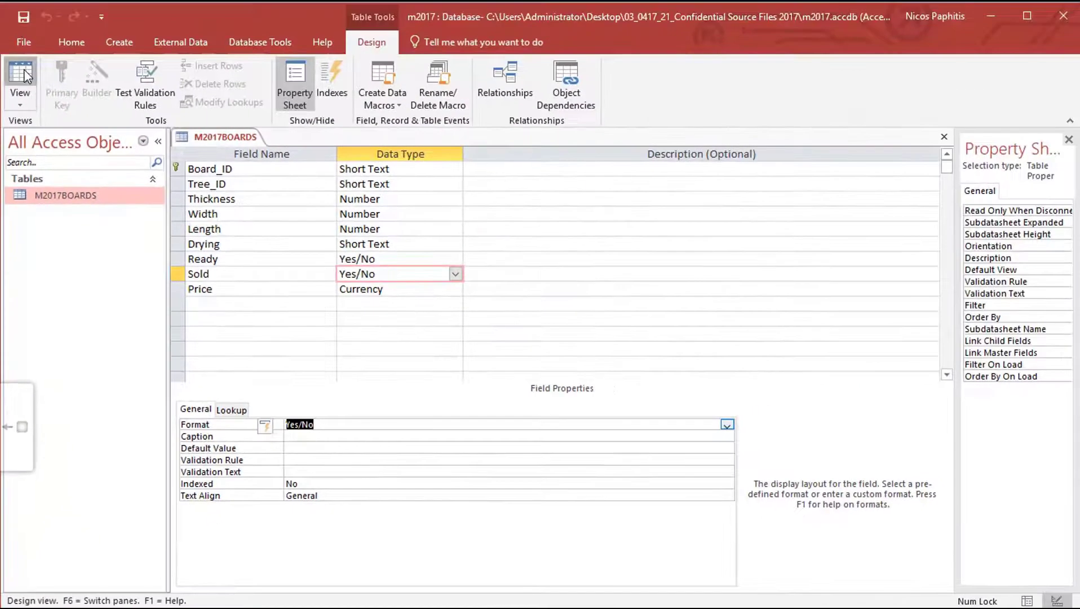
pyautogui.click(21, 76)
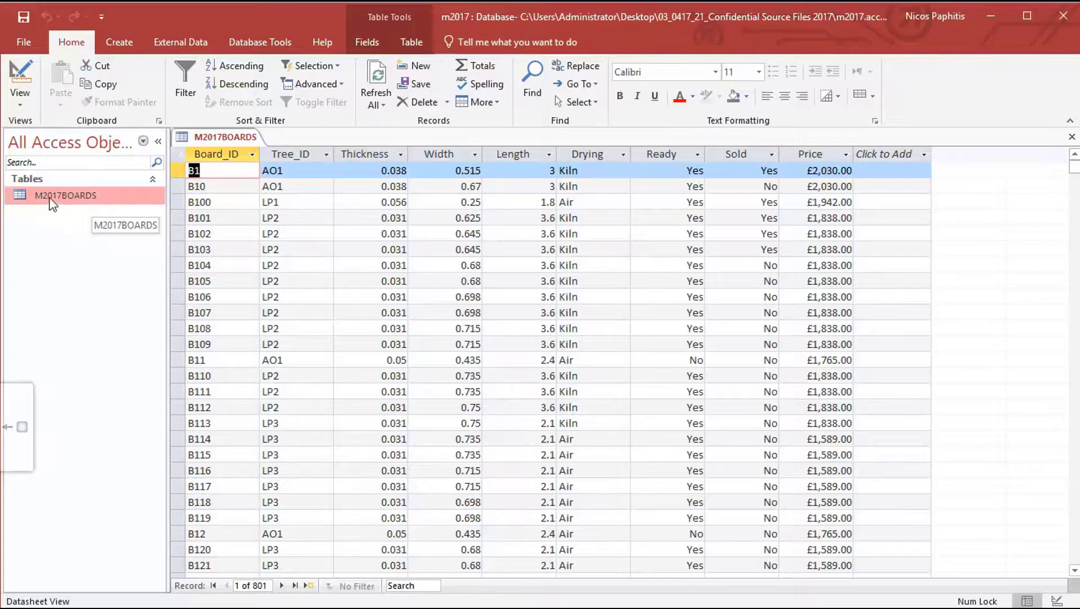
# Select the Price field in Design View, widen the Property Sheet and toggle it off and on again.
pyautogui.click(21, 76)
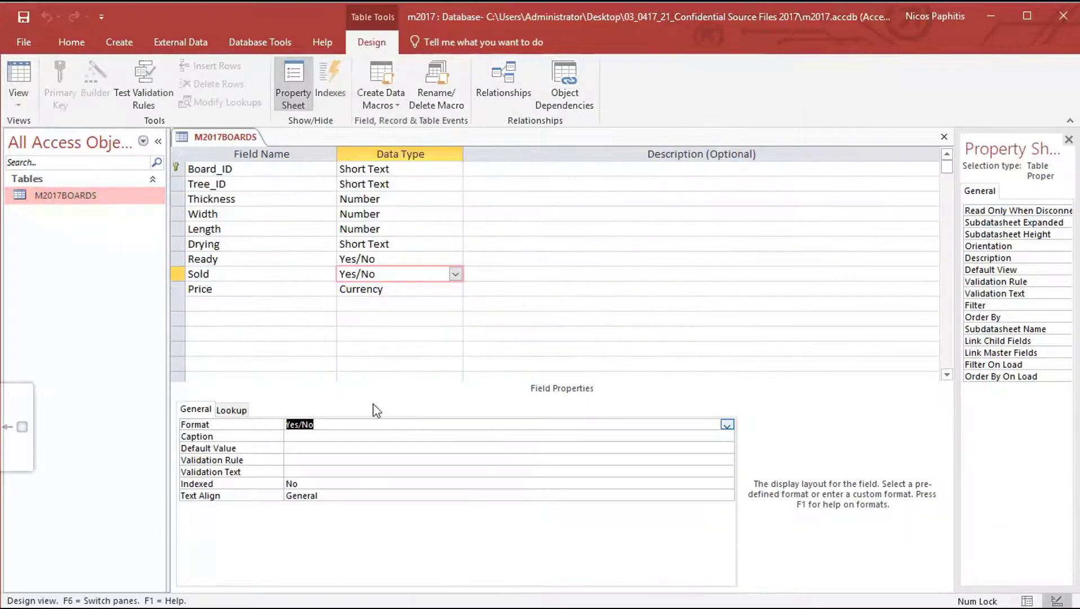
pyautogui.click(386, 291)
pyautogui.moveTo(954, 330); pyautogui.dragTo(825, 331)
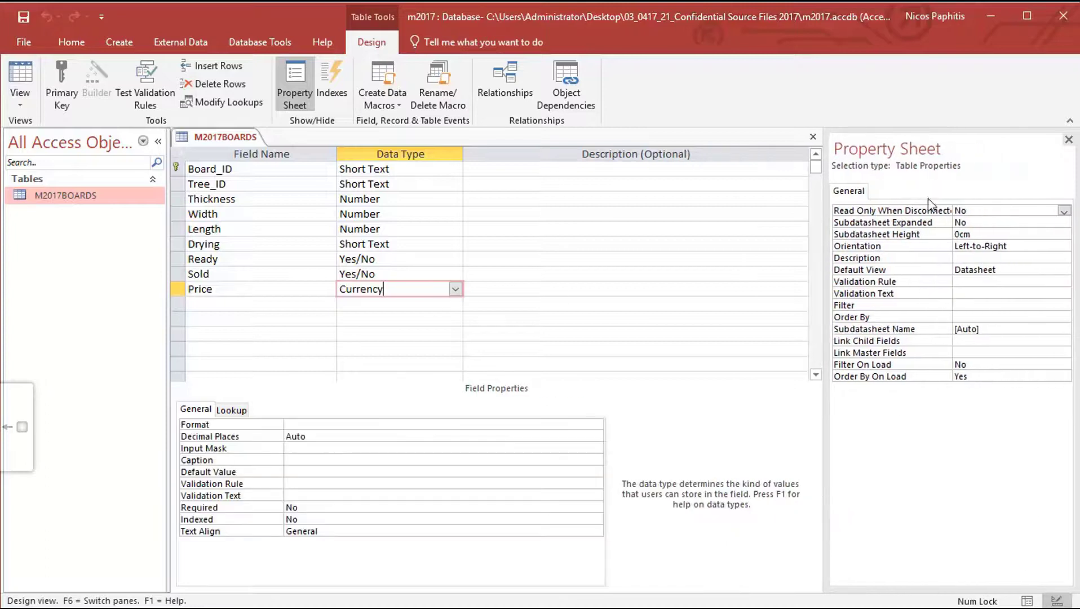
pyautogui.rightClick(401, 288)
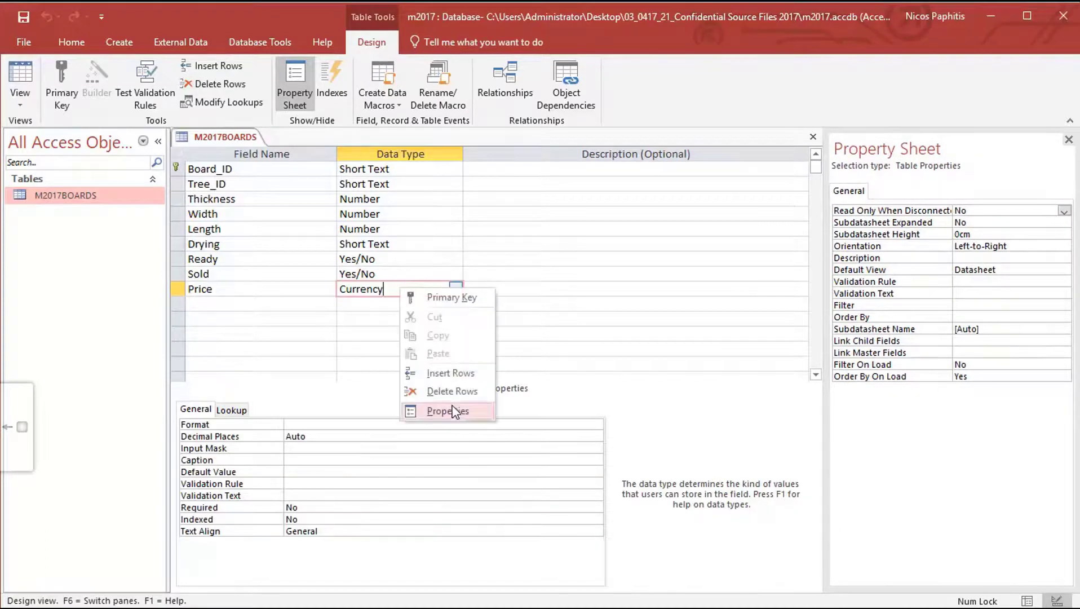
pyautogui.click(451, 411)
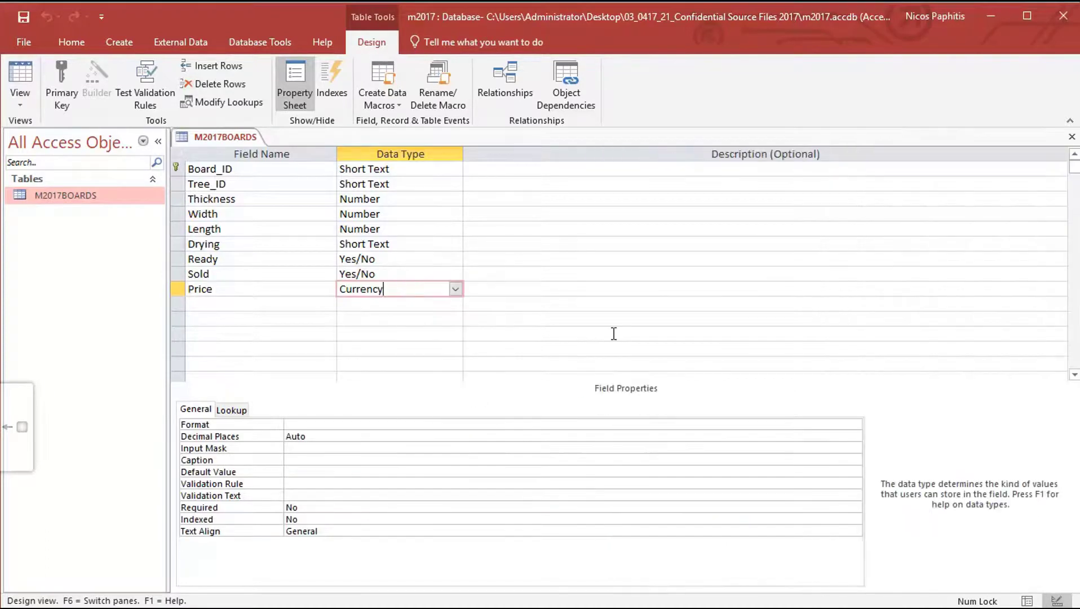
pyautogui.rightClick(387, 287)
pyautogui.click(445, 411)
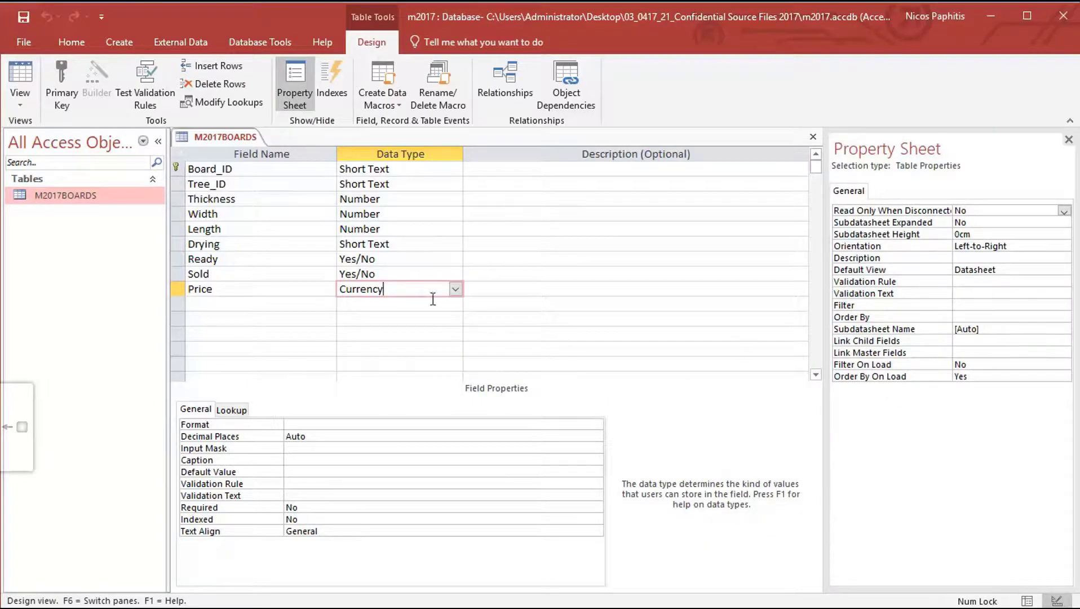
# Set the Price field's format to Euro.
pyautogui.click(415, 424)
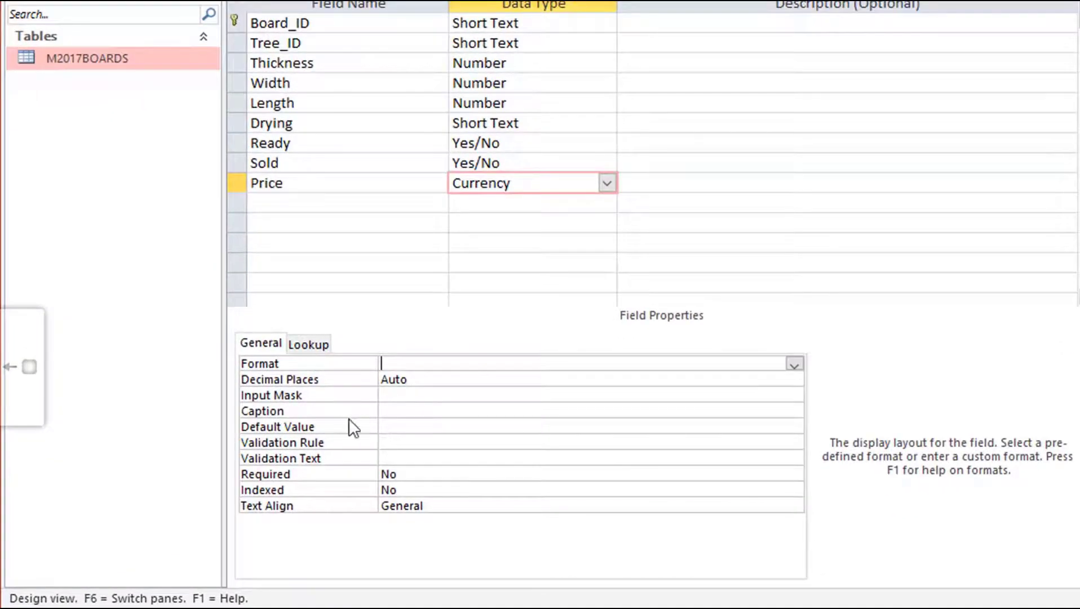
pyautogui.click(795, 366)
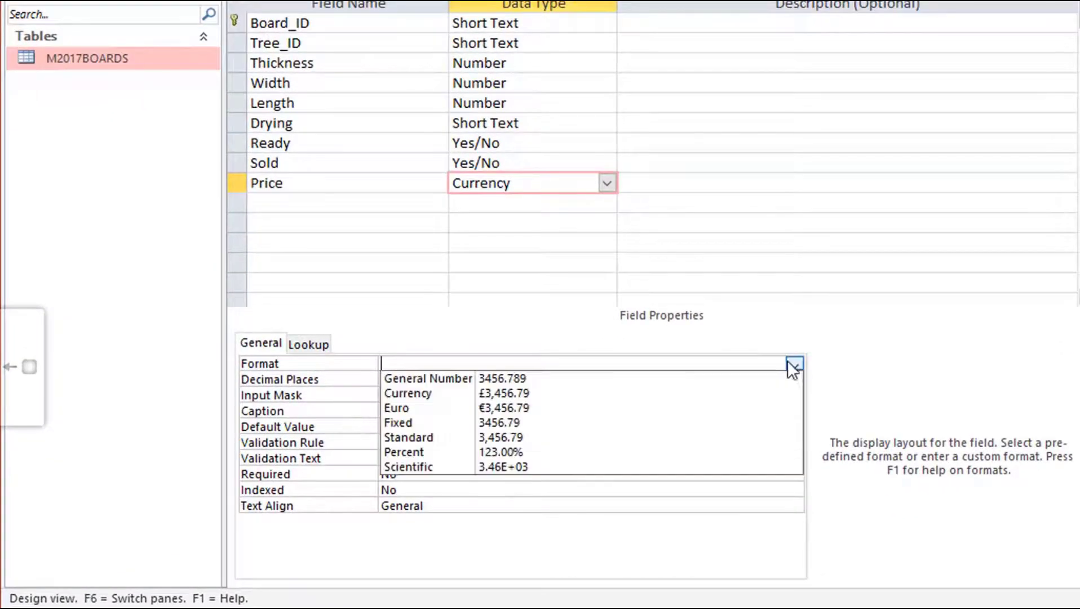
pyautogui.click(497, 401)
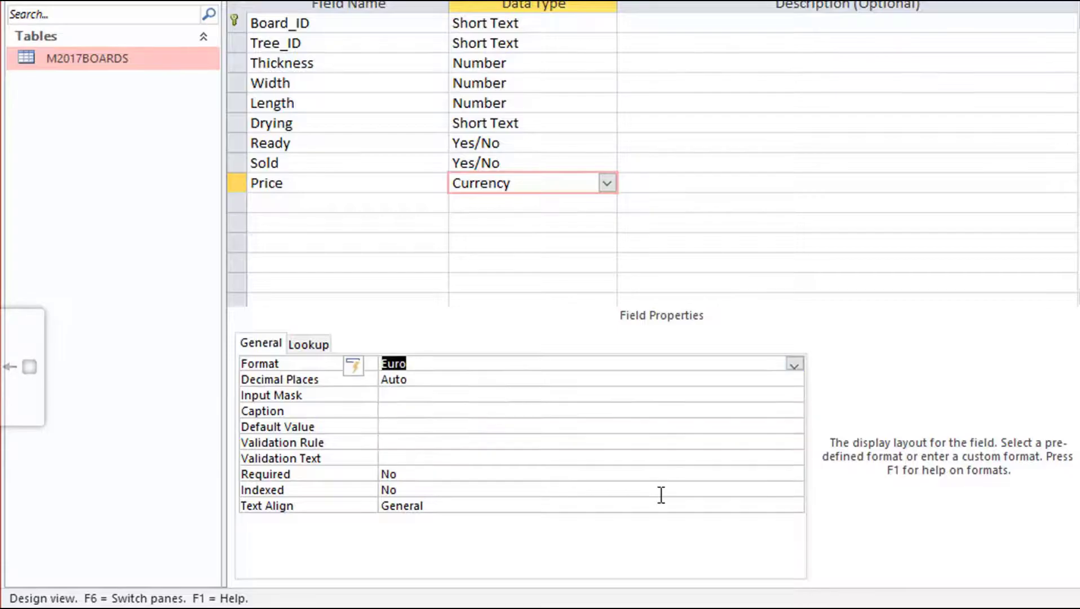
# Save M2017BOARDS and close it after checking the Price column in Datasheet View.
pyautogui.click(22, 14)
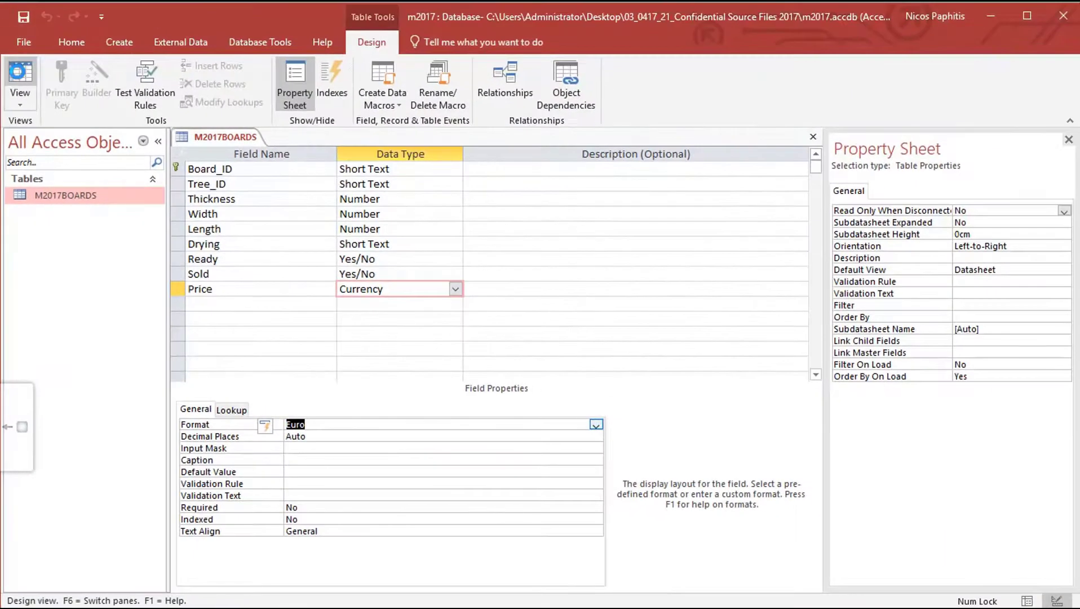
pyautogui.click(20, 73)
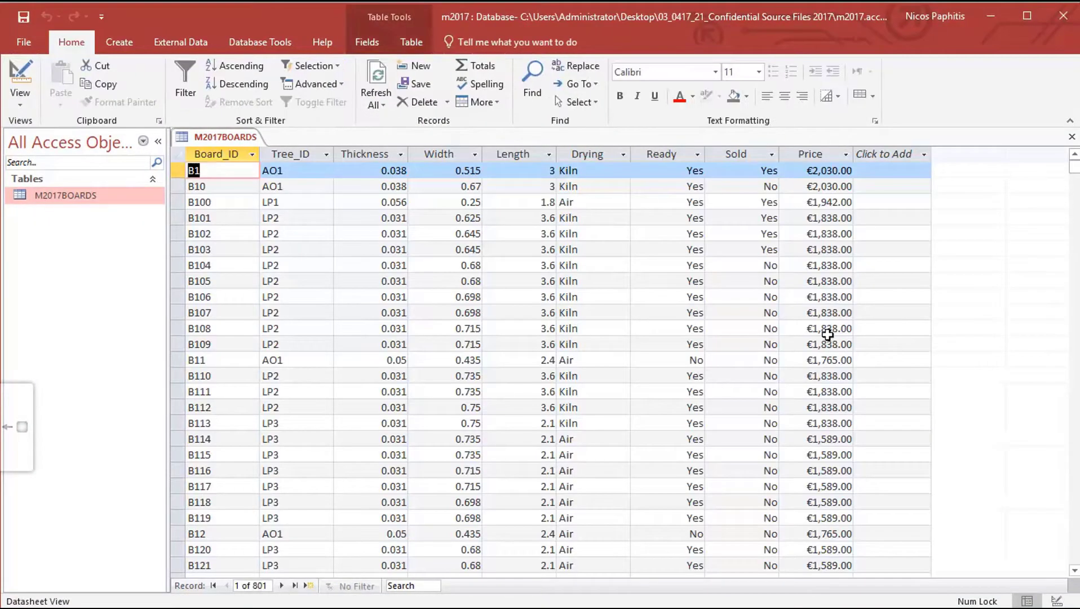
pyautogui.click(1072, 139)
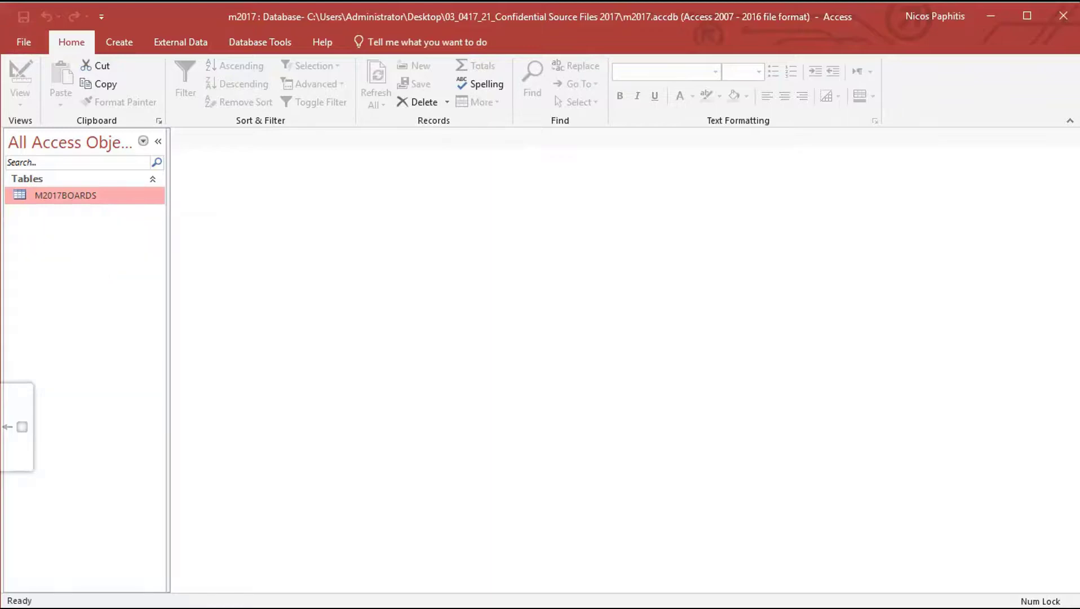
# In Adobe Acrobat Pro, highlight question 21's M2017TREES.CSV, "appropriate data types" and "Tree_ID field as the primary key", and return to Access.
pyautogui.hotkey('alt', 'Tab')
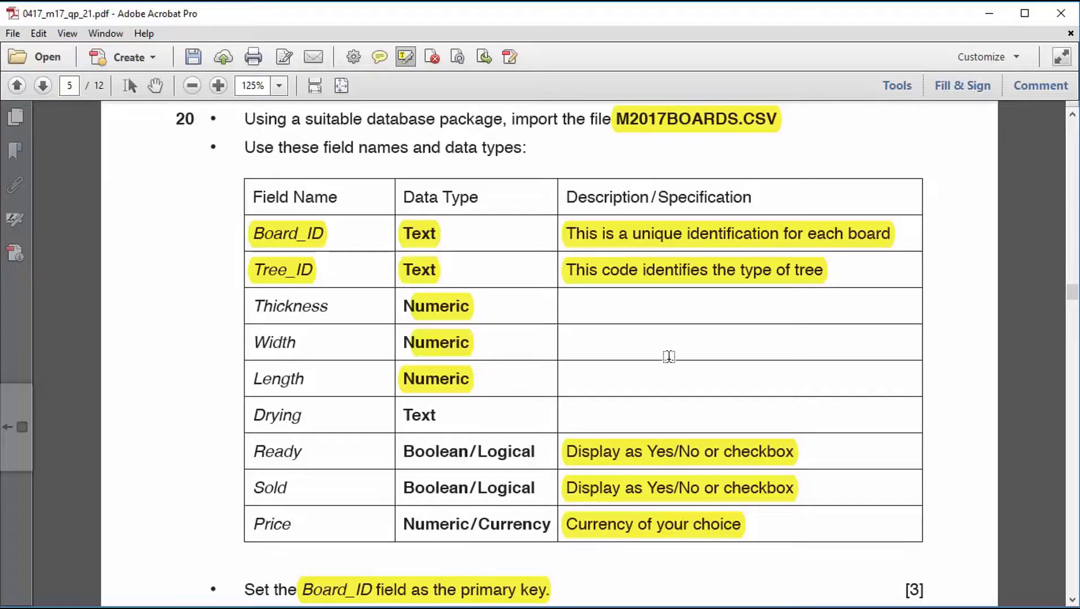
pyautogui.scroll(-3, 670, 356)
pyautogui.scroll(-4, 670, 357)
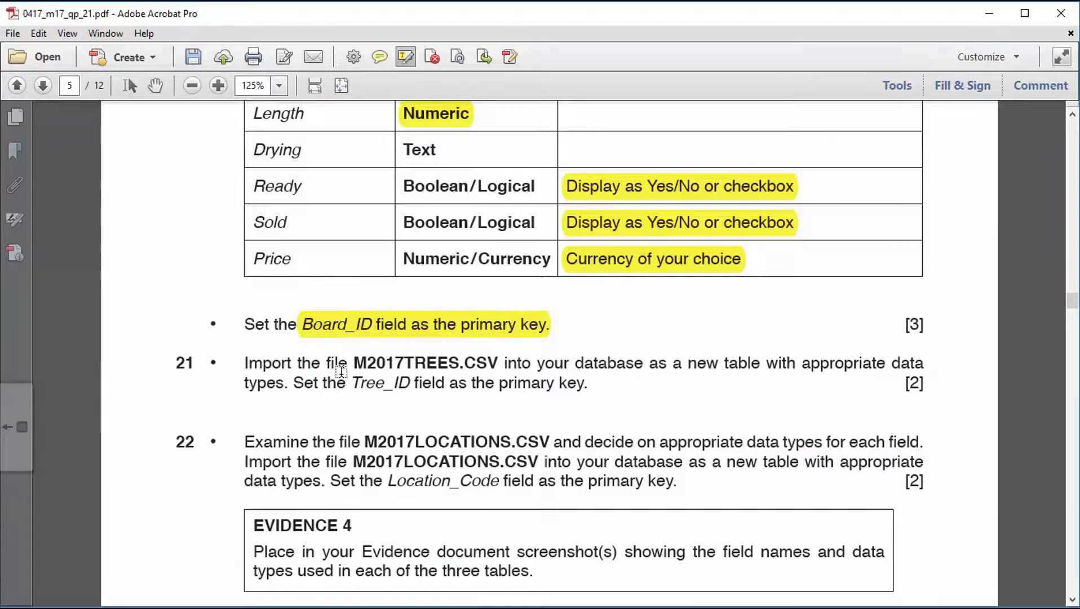
pyautogui.moveTo(352, 366); pyautogui.dragTo(502, 364)
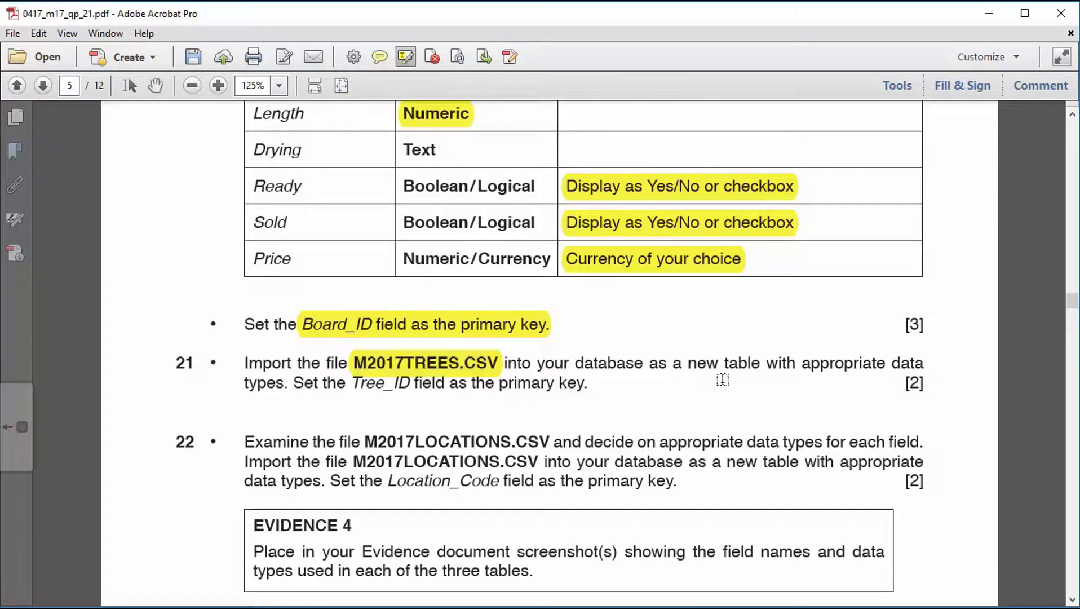
pyautogui.moveTo(803, 364); pyautogui.dragTo(286, 398)
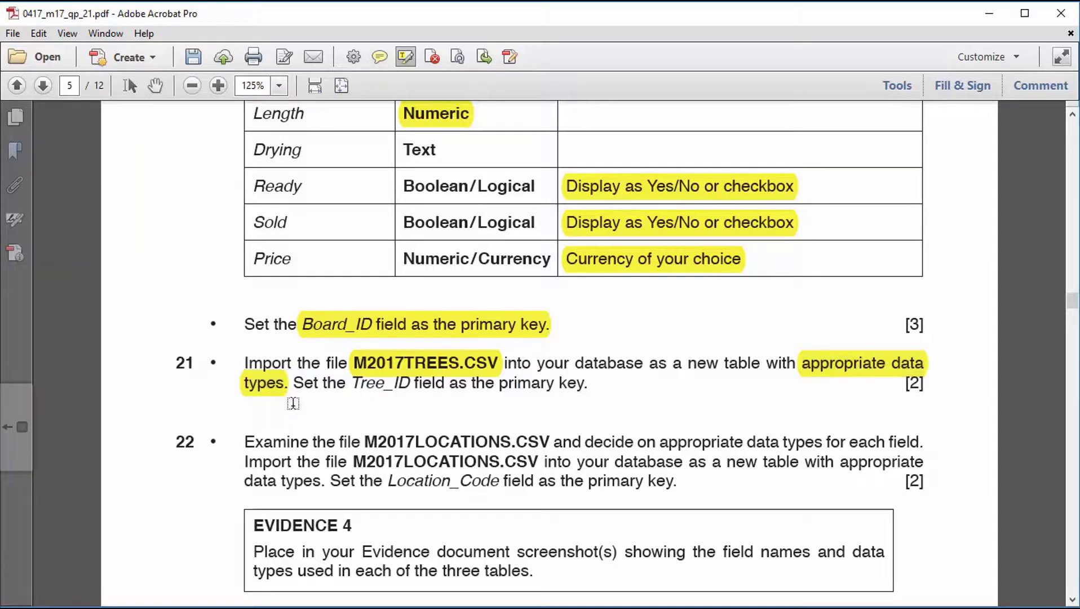
pyautogui.moveTo(352, 385); pyautogui.dragTo(591, 398)
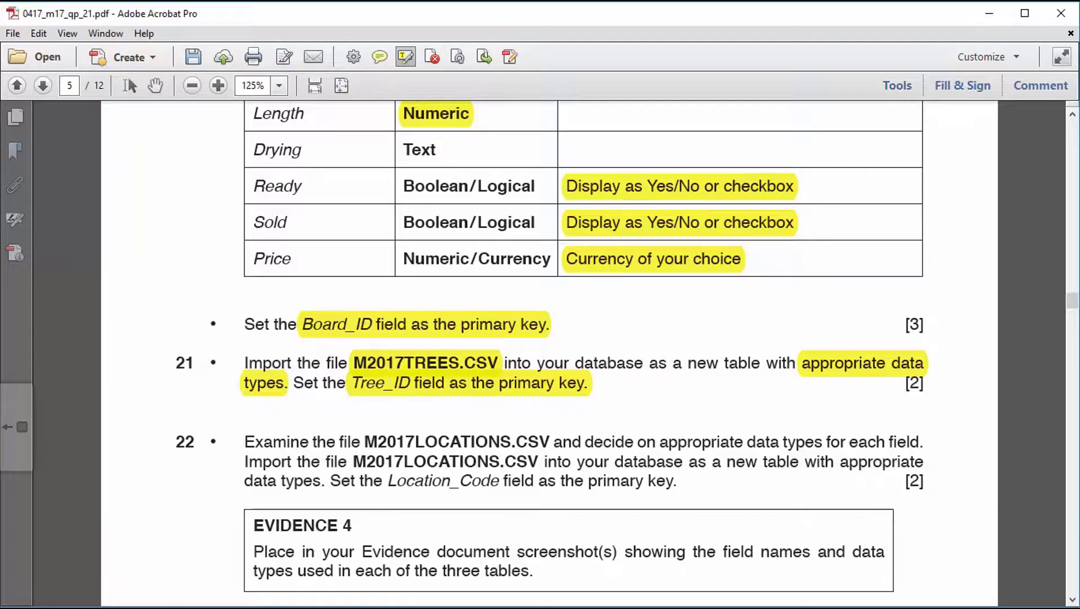
pyautogui.hotkey('alt', 'Tab')
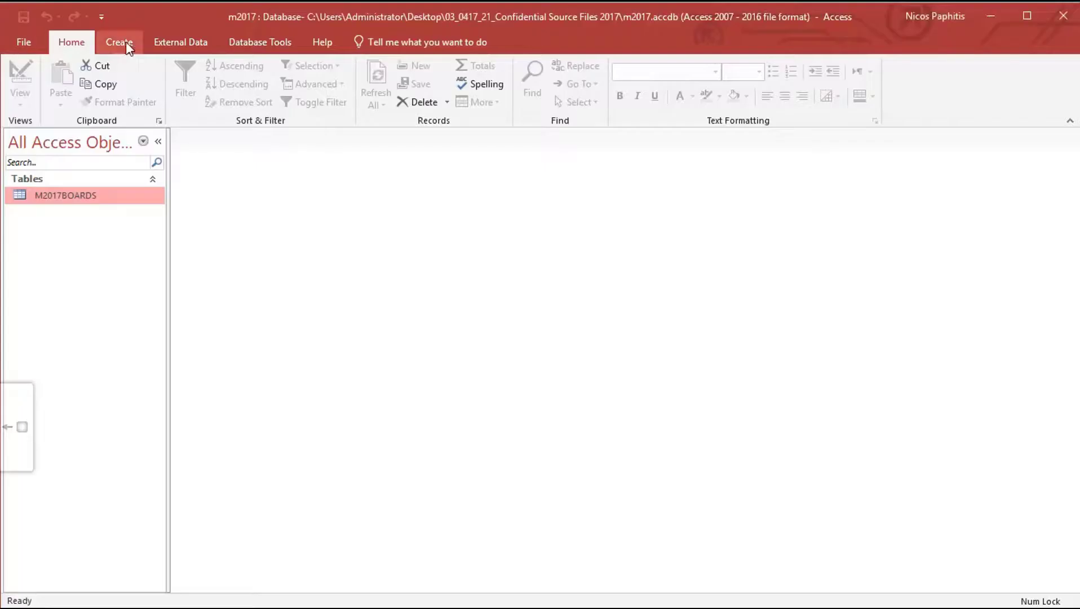
# Start a text-file import of M2017TREES.CSV from the 03_0417_21_Confidential Source Files 2017 folder into a new table.
pyautogui.click(182, 42)
pyautogui.click(26, 95)
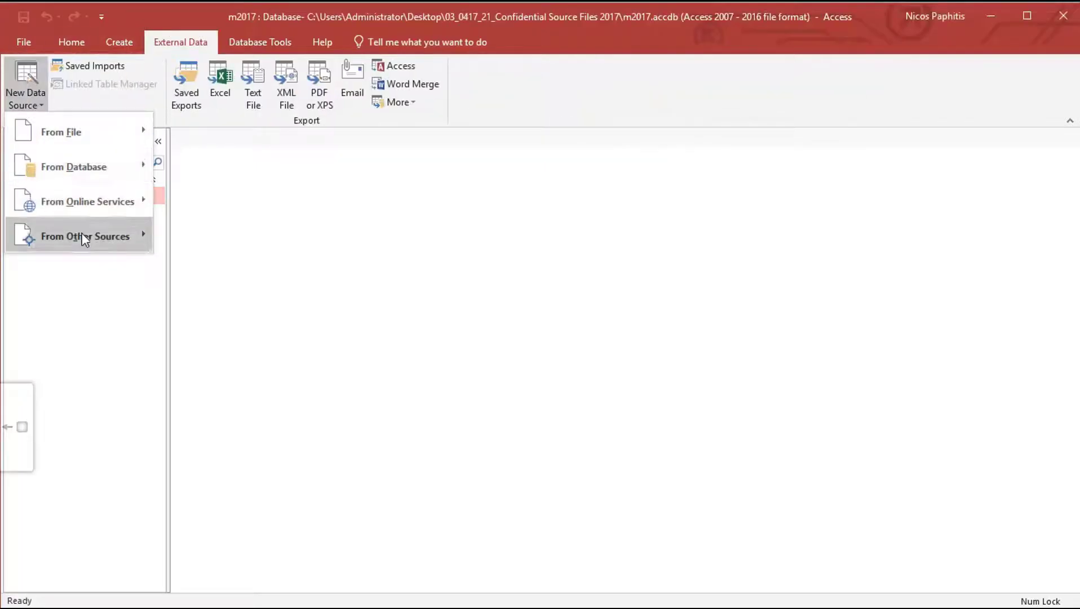
pyautogui.moveTo(97, 135)
pyautogui.click(222, 239)
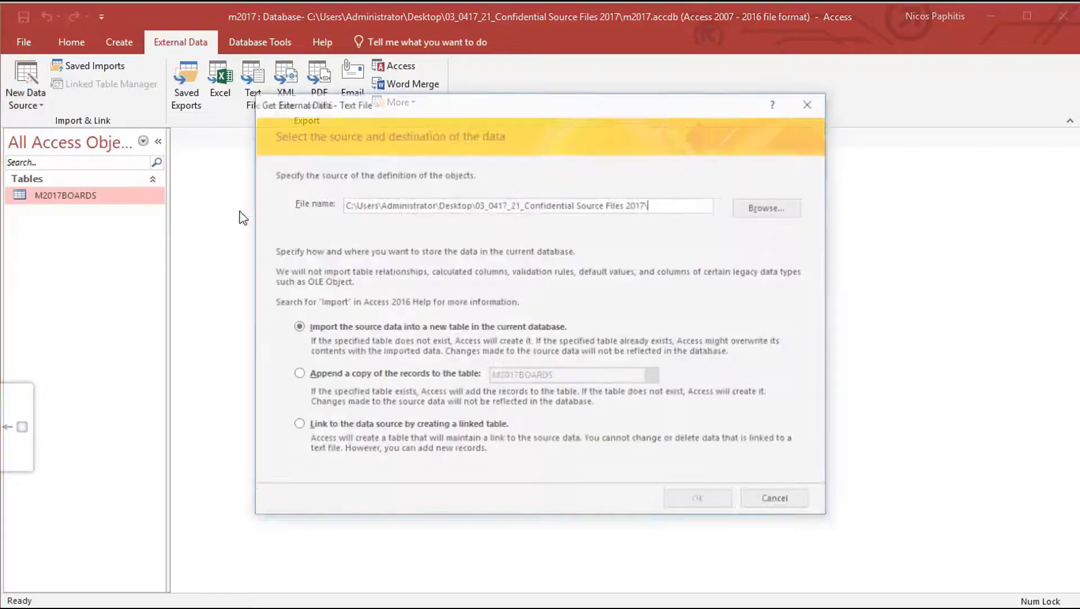
pyautogui.click(741, 209)
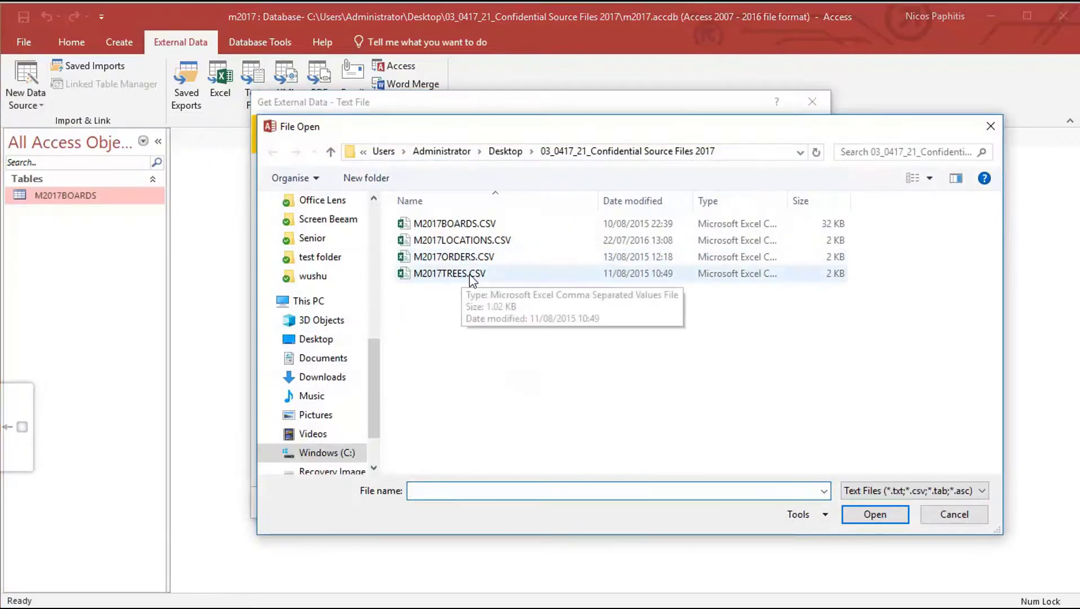
pyautogui.click(466, 277)
pyautogui.doubleClick(465, 277)
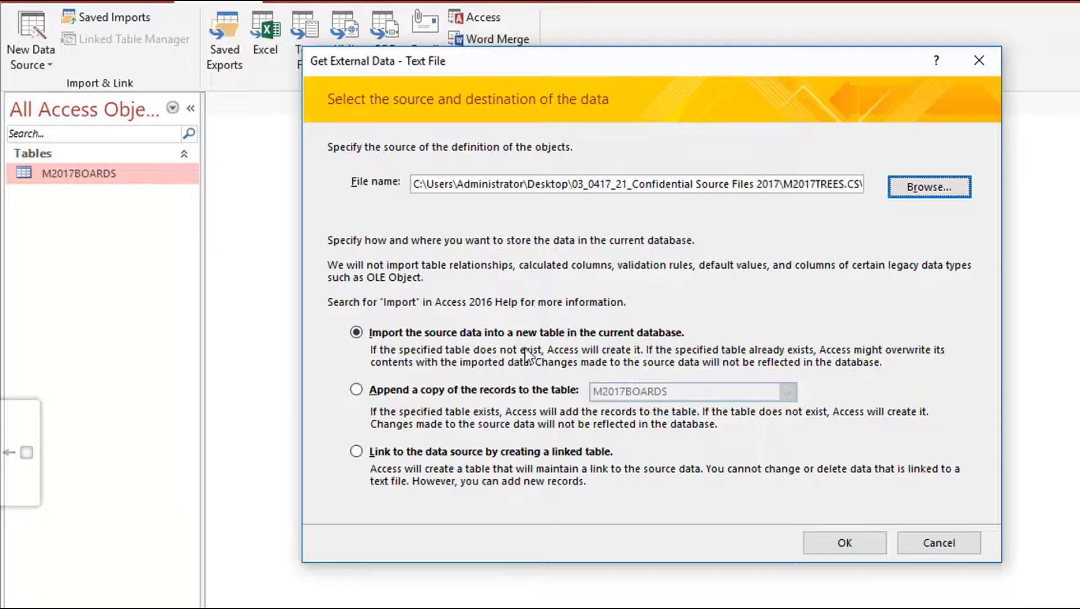
pyautogui.click(840, 543)
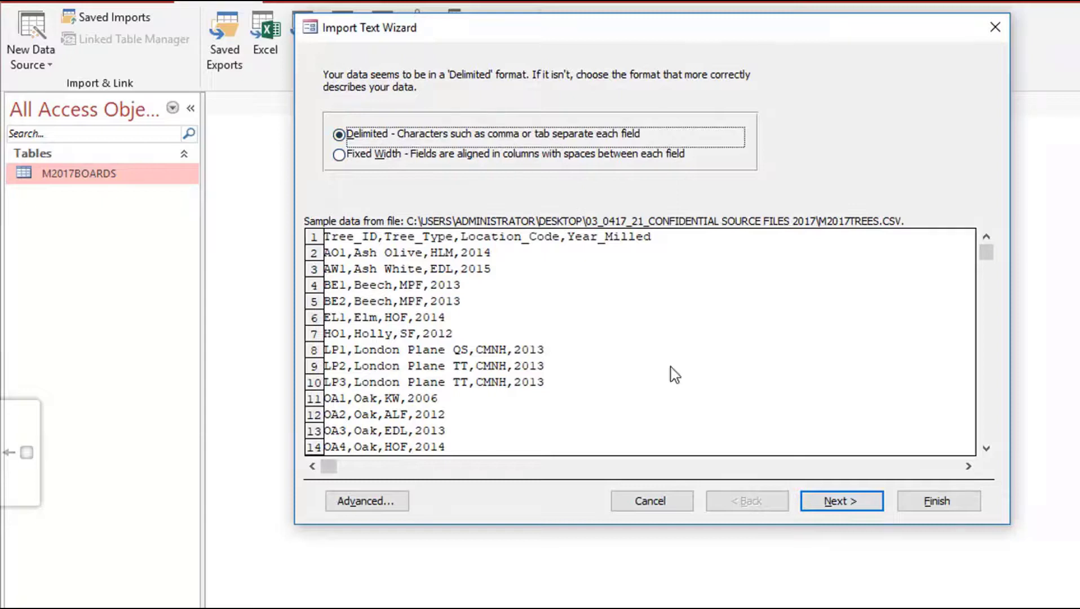
# Keep the data comma-delimited and treat the first row as field names.
pyautogui.click(818, 501)
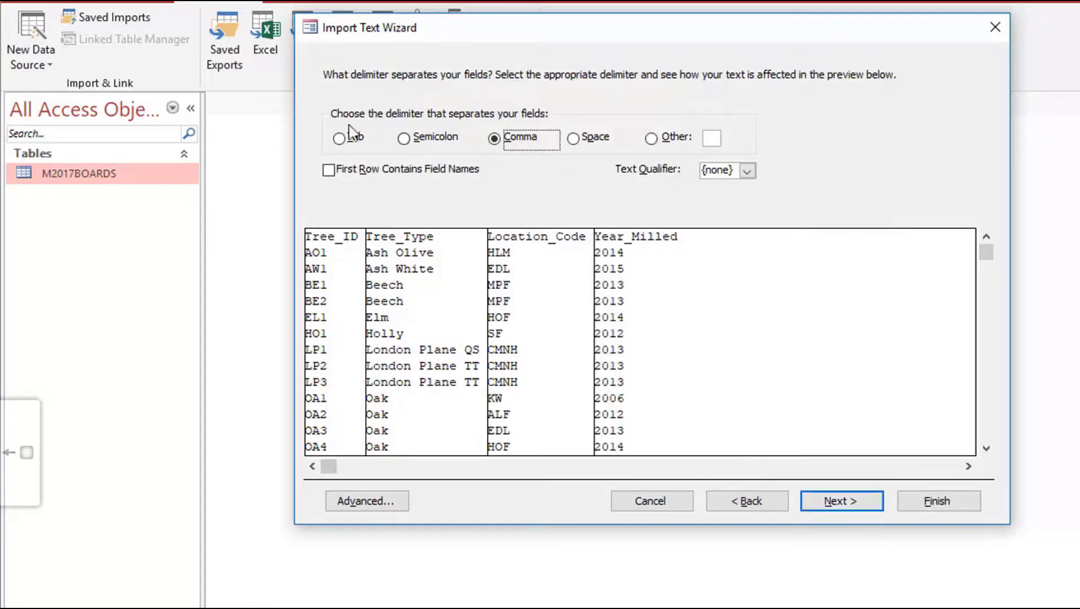
pyautogui.click(330, 170)
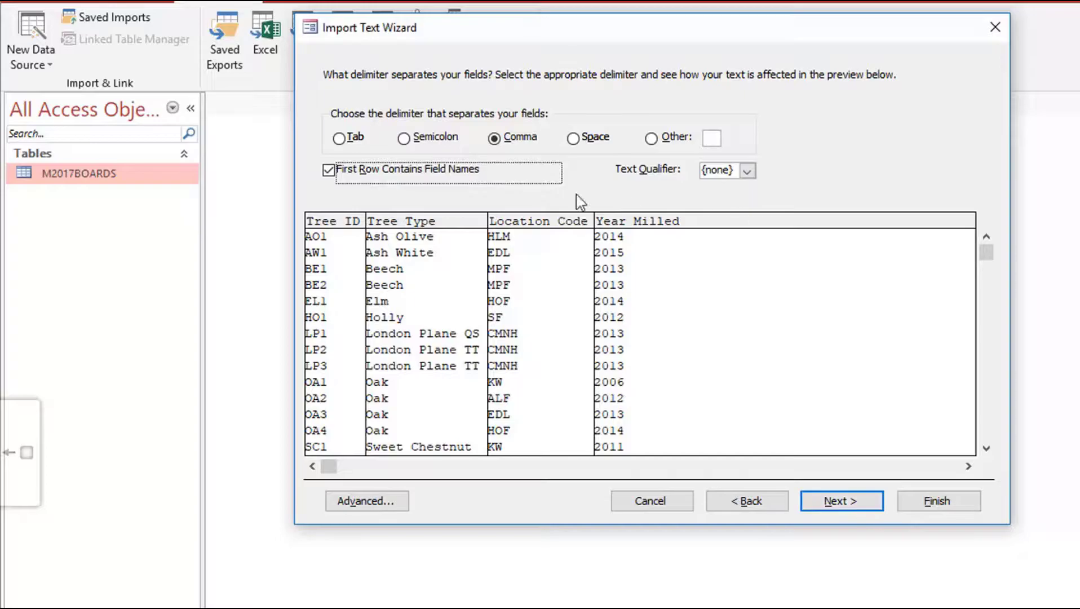
pyautogui.click(854, 501)
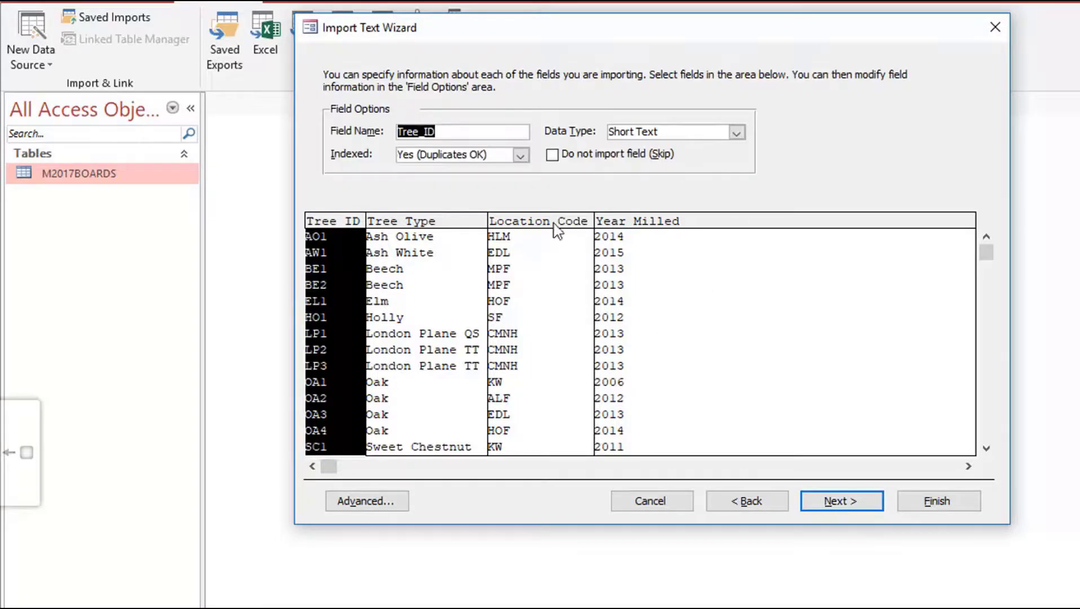
# In the M2017TREES import specification, set Tree_ID's index to Yes (No Duplicates) and Location_Code's index to No.
pyautogui.click(370, 501)
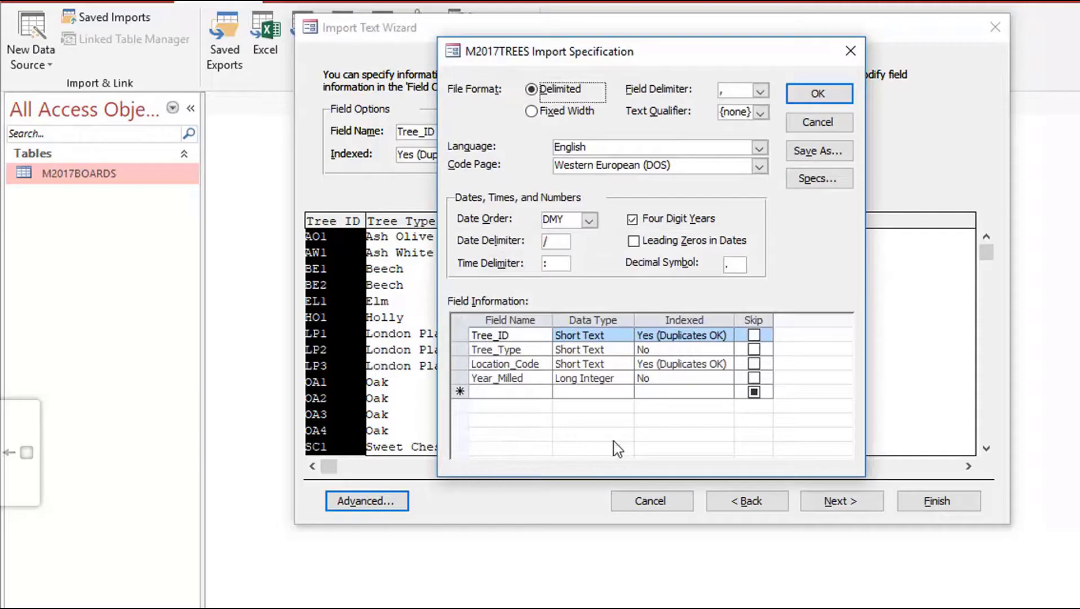
pyautogui.click(724, 336)
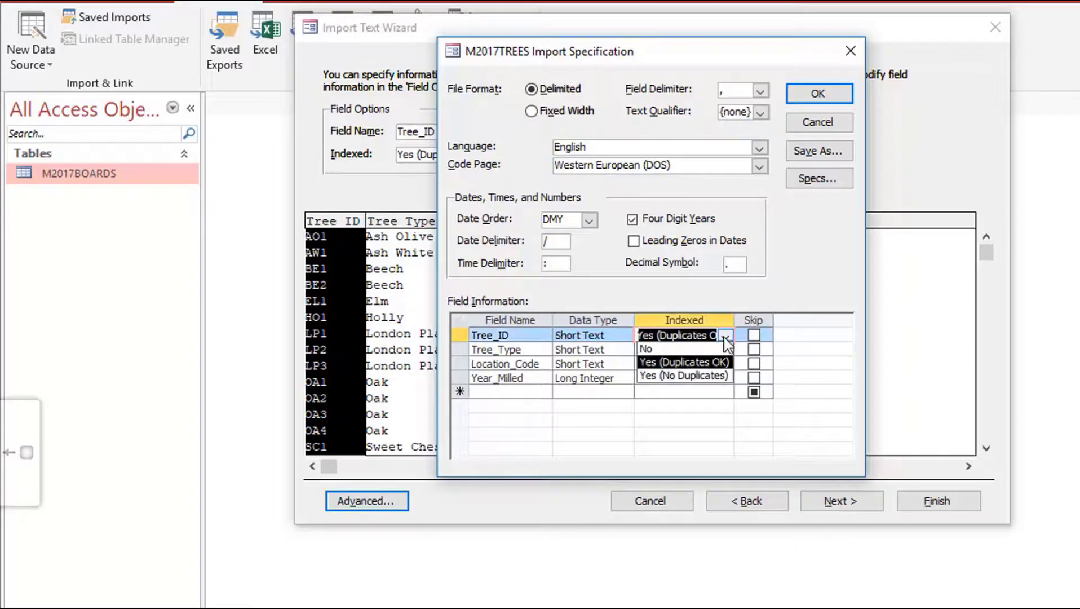
pyautogui.click(704, 376)
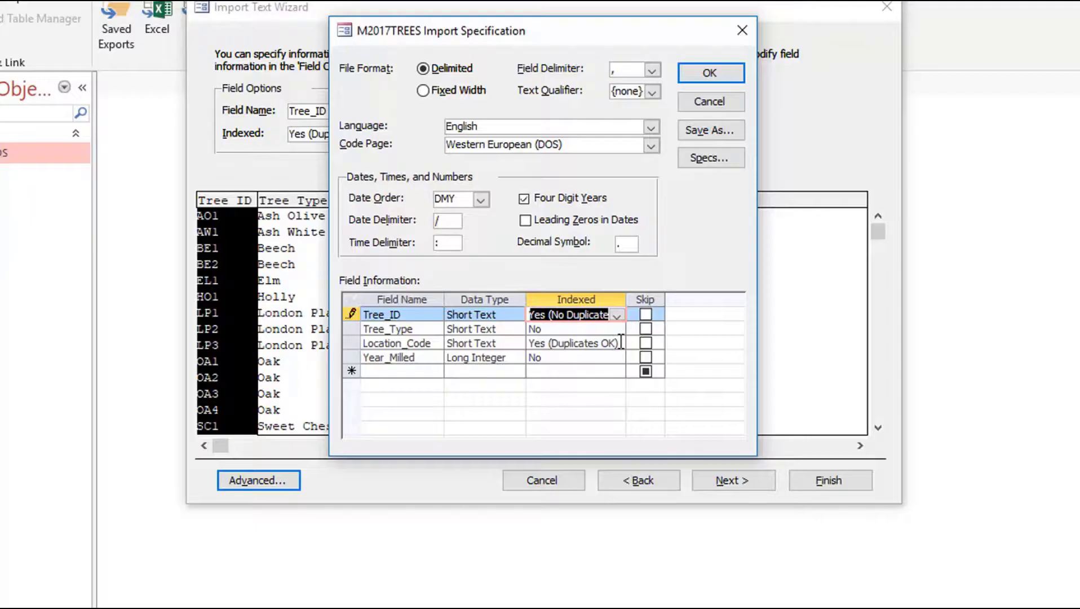
pyautogui.click(620, 343)
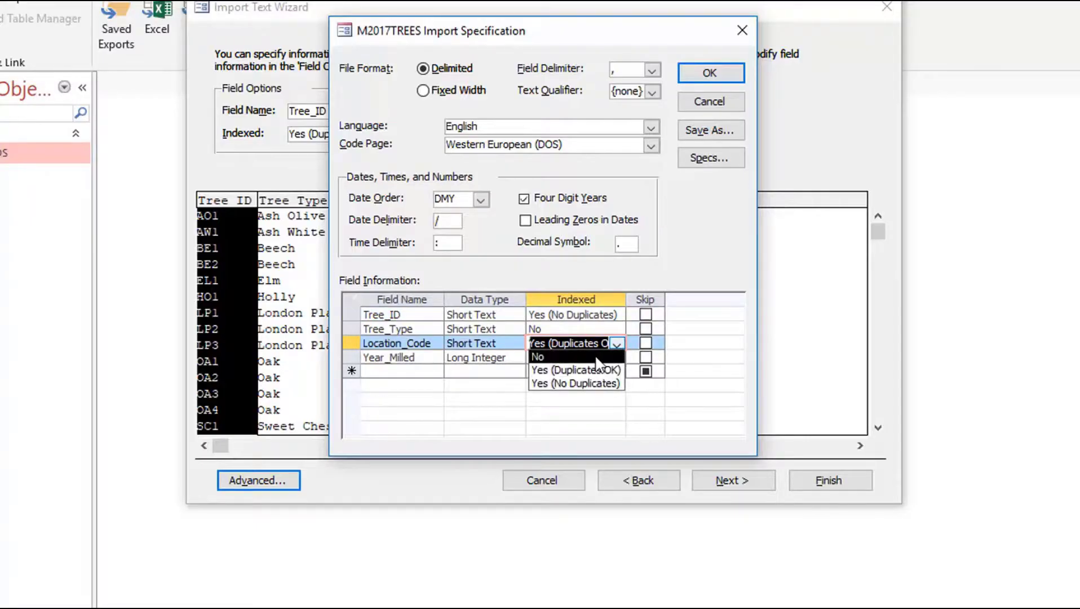
pyautogui.click(596, 358)
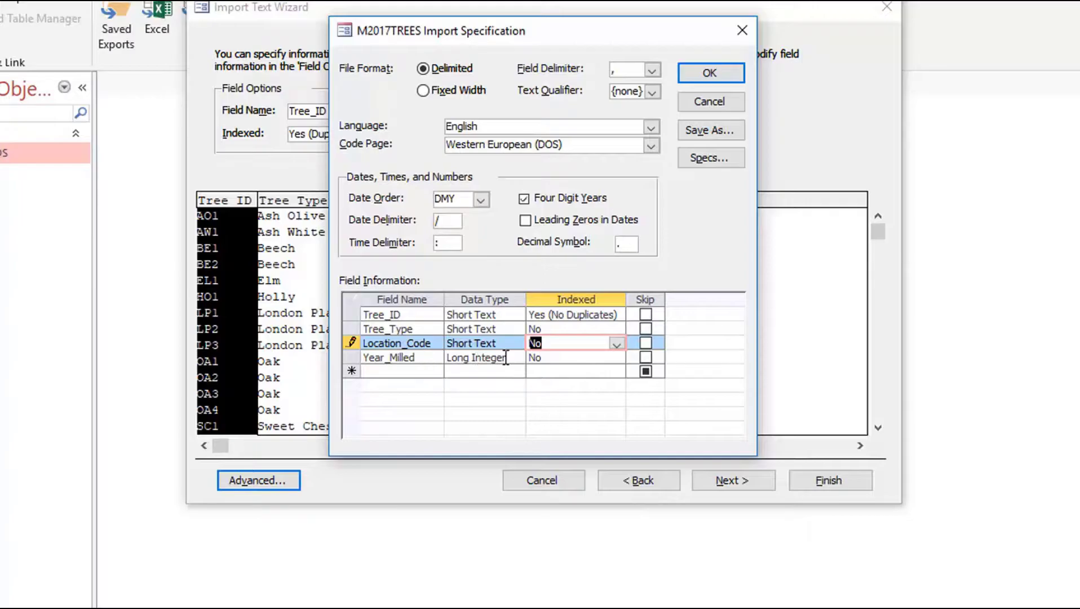
pyautogui.click(580, 358)
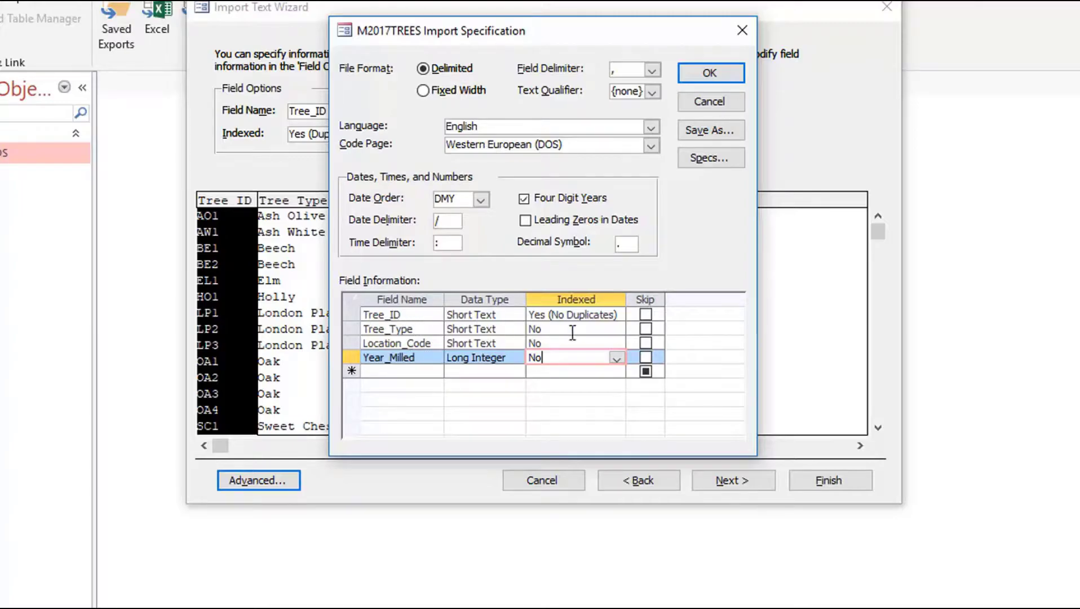
pyautogui.click(646, 329)
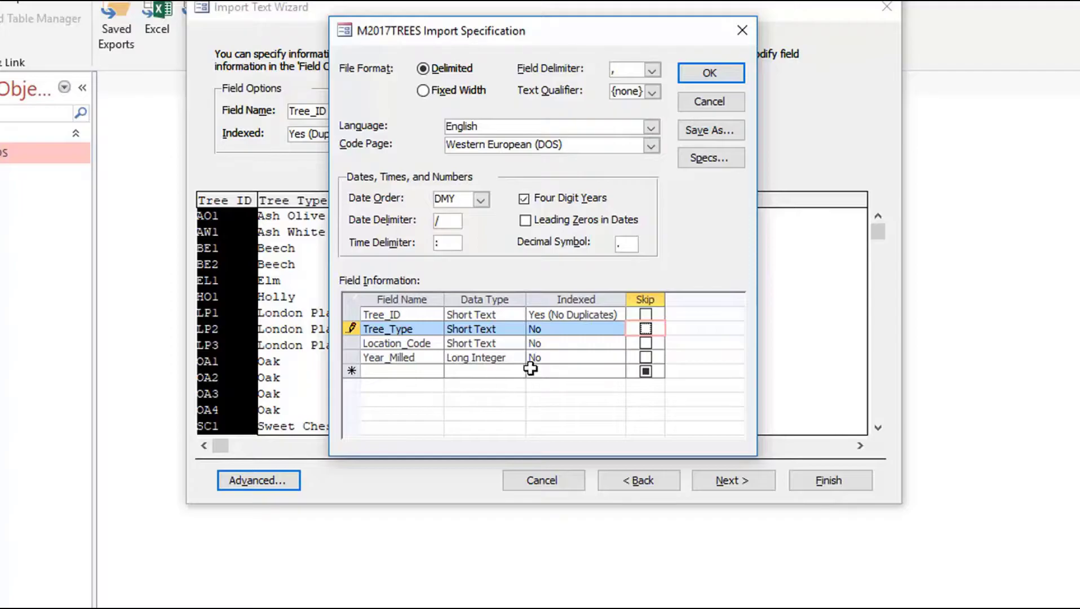
pyautogui.click(646, 357)
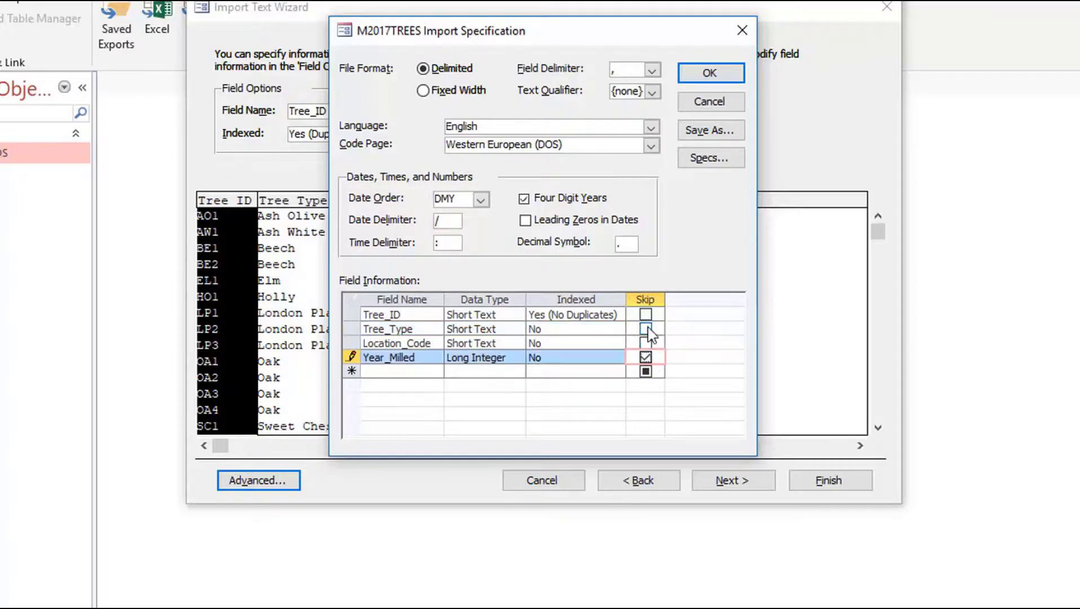
pyautogui.click(645, 314)
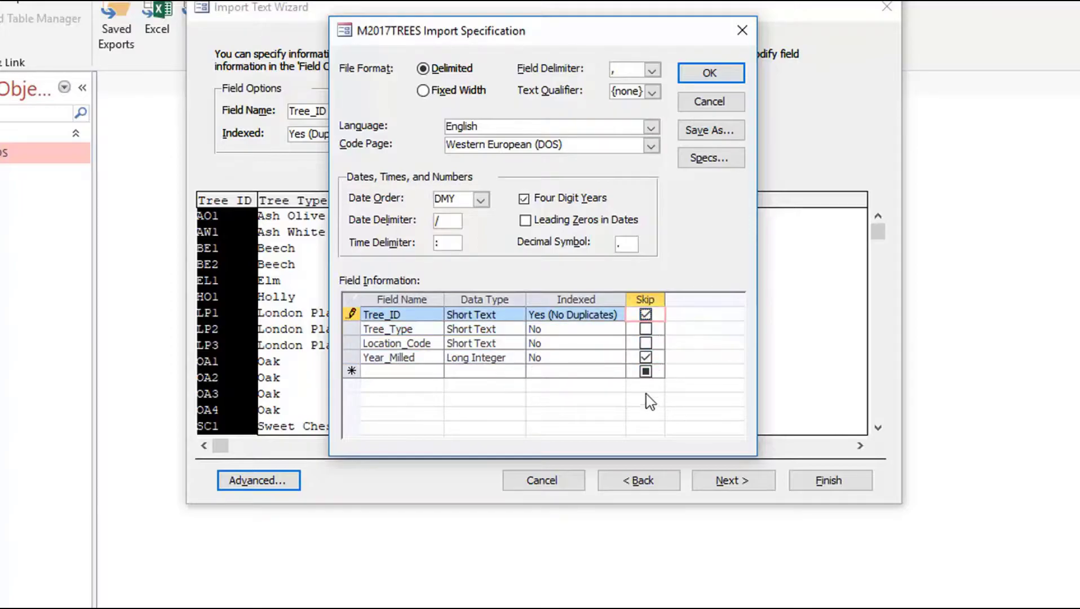
pyautogui.click(646, 357)
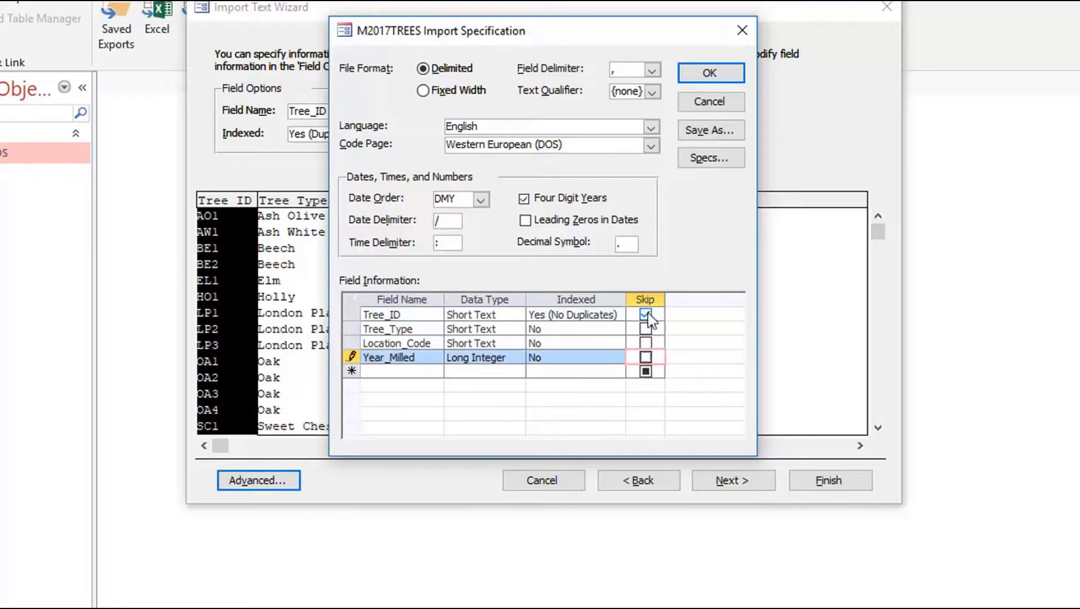
pyautogui.click(645, 314)
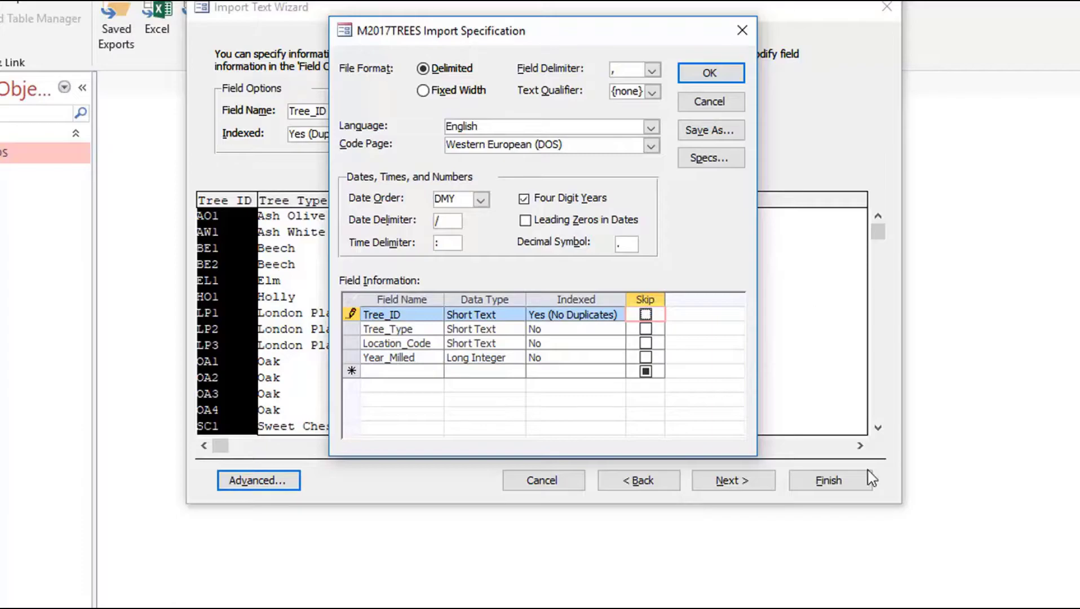
# Accept the import specification and choose Tree_ID as the primary key, checking it against question 21 in the exam PDF.
pyautogui.click(709, 73)
pyautogui.click(736, 478)
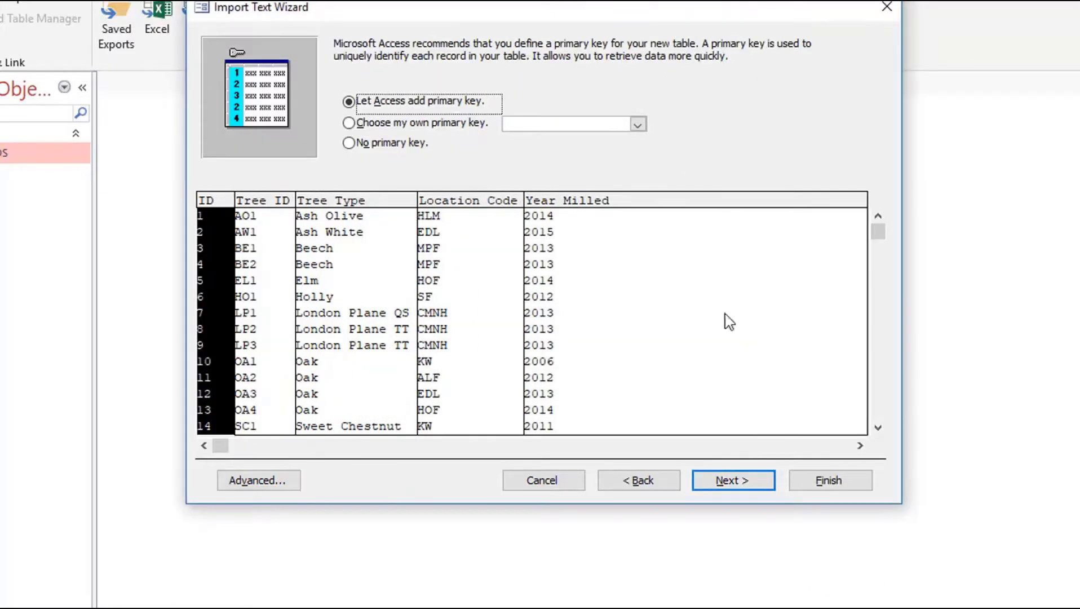
pyautogui.click(473, 122)
pyautogui.click(638, 124)
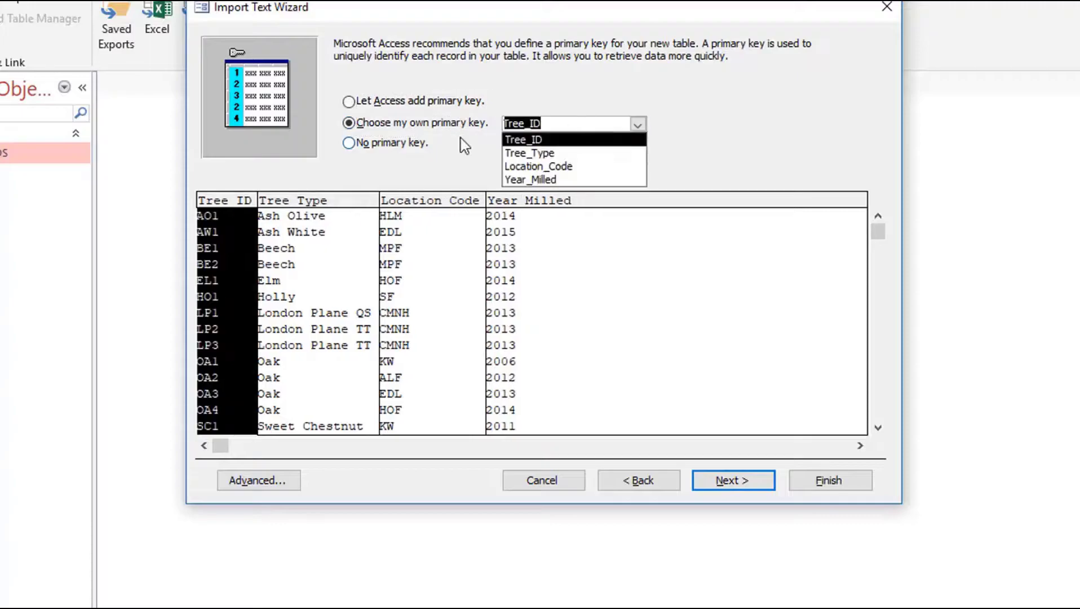
pyautogui.click(565, 141)
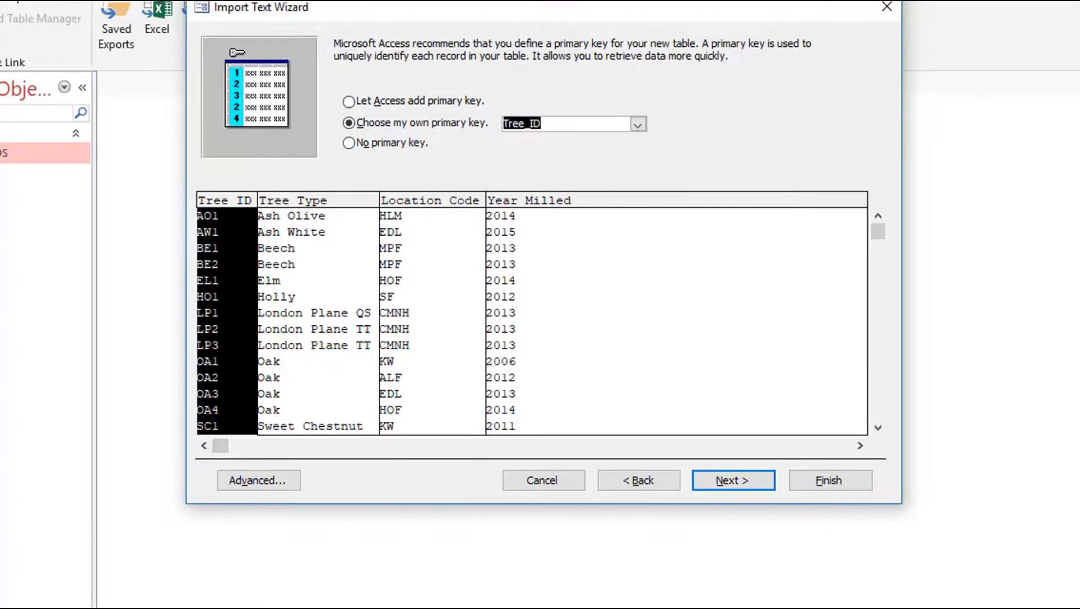
pyautogui.hotkey('alt', 'Tab')
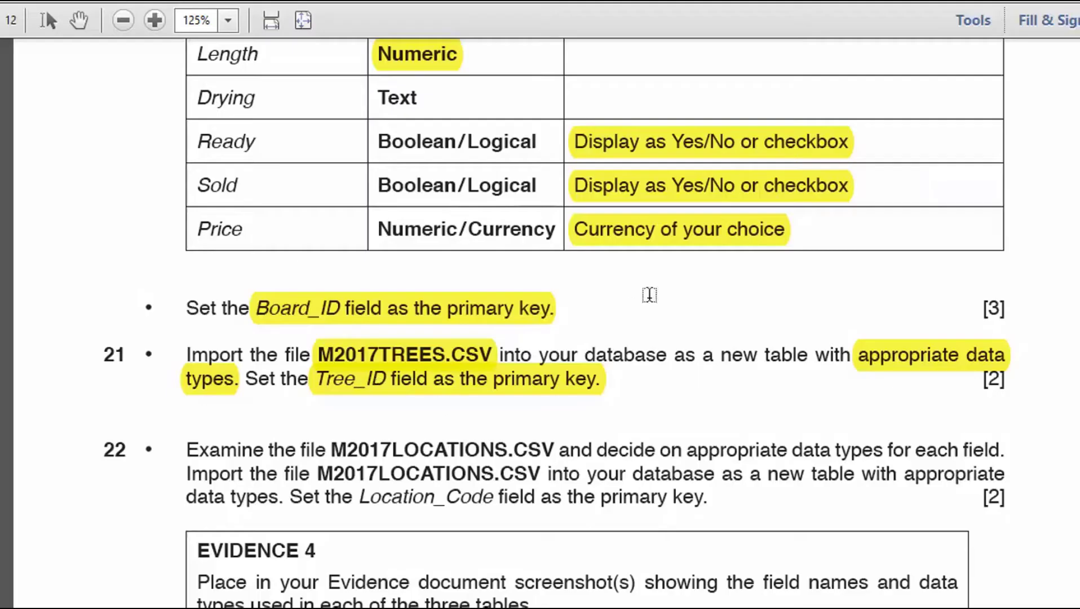
pyautogui.hotkey('alt', 'Tab')
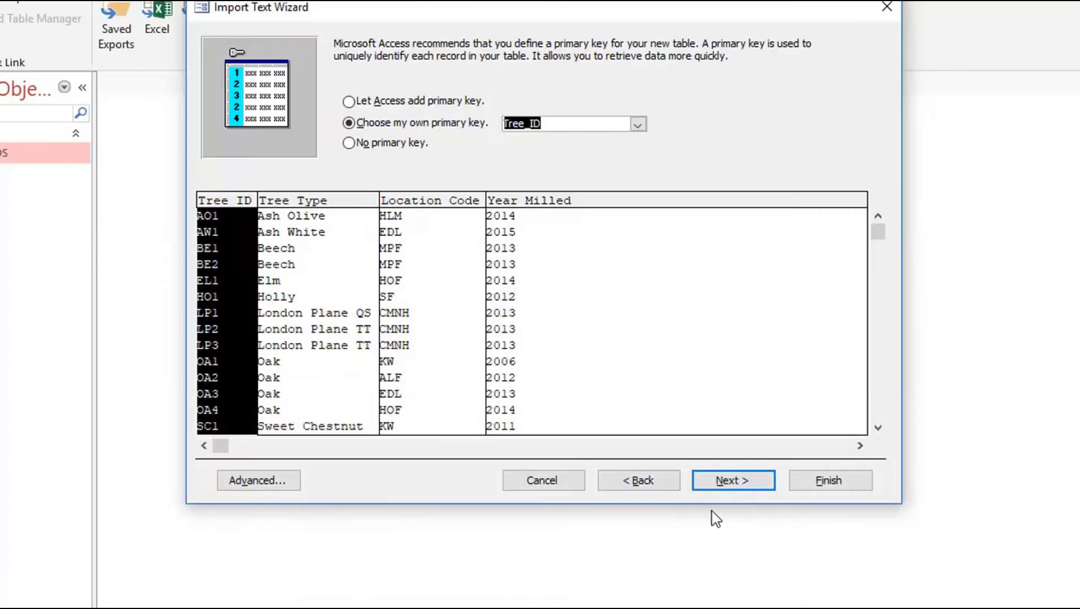
# Finish importing the data into the table M2017TREES without saving the import steps.
pyautogui.click(734, 481)
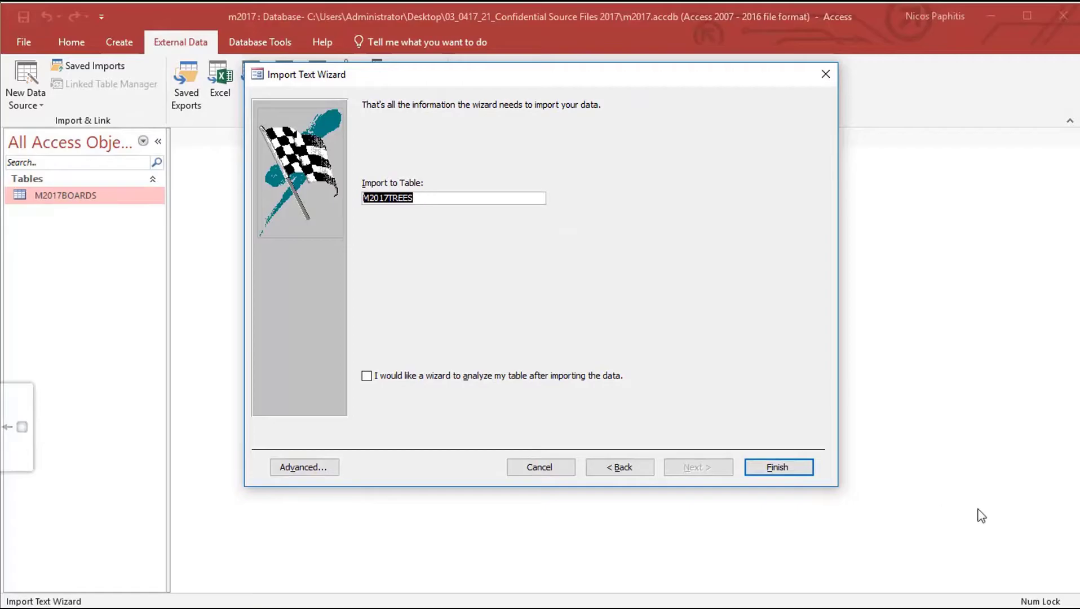
pyautogui.click(806, 471)
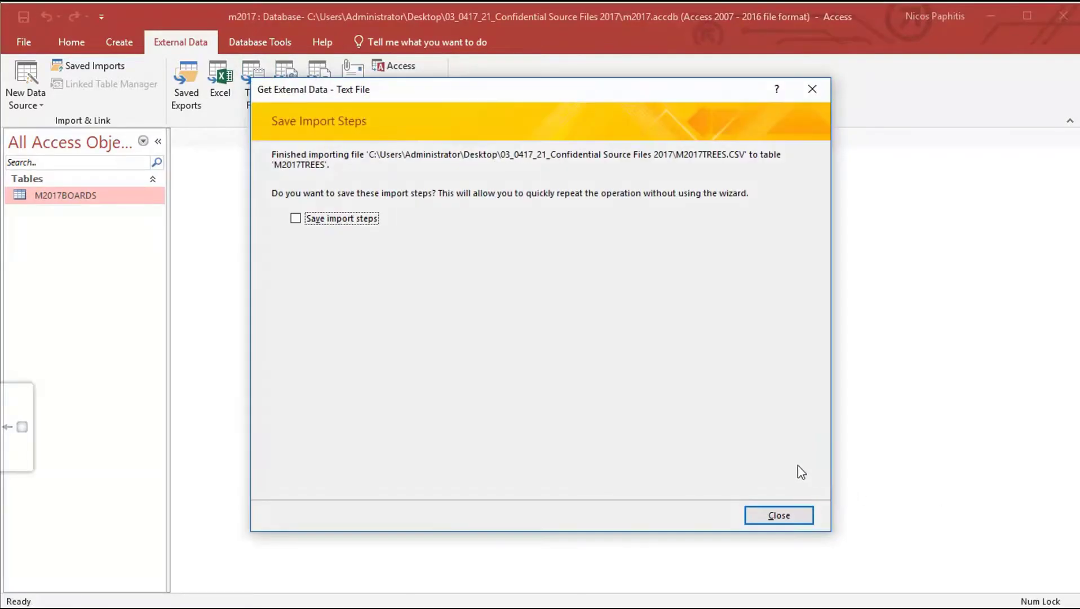
pyautogui.click(800, 513)
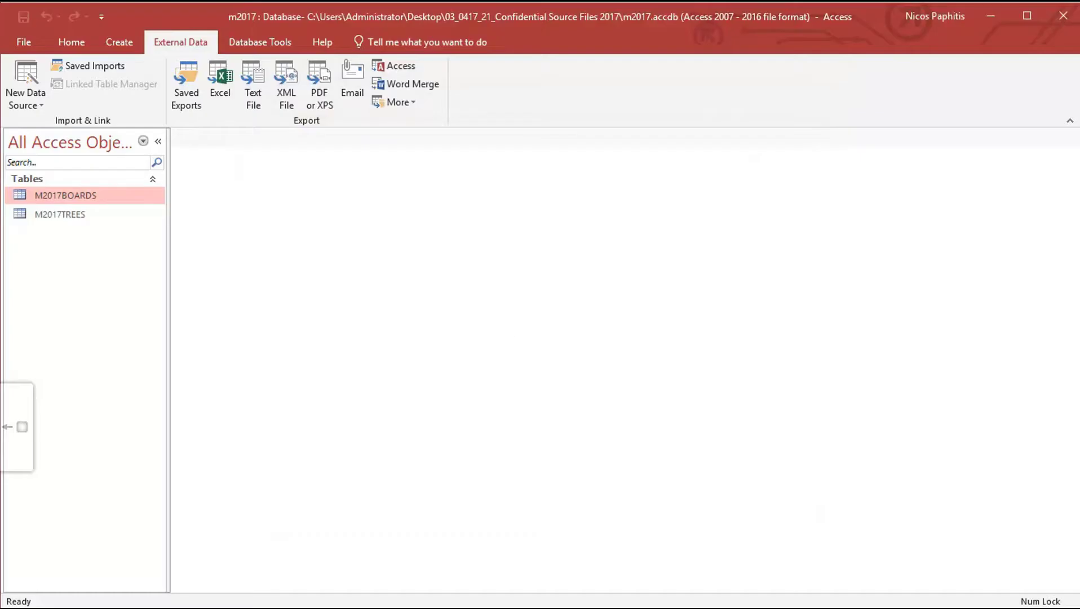
# In Adobe Acrobat Pro, highlight question 22's "Examine the file M2017LOCATIONS.CSV", "appropriate data types" and "Location_Code field as the primary key".
pyautogui.hotkey('alt', 'Tab')
pyautogui.scroll(-5, 379, 421)
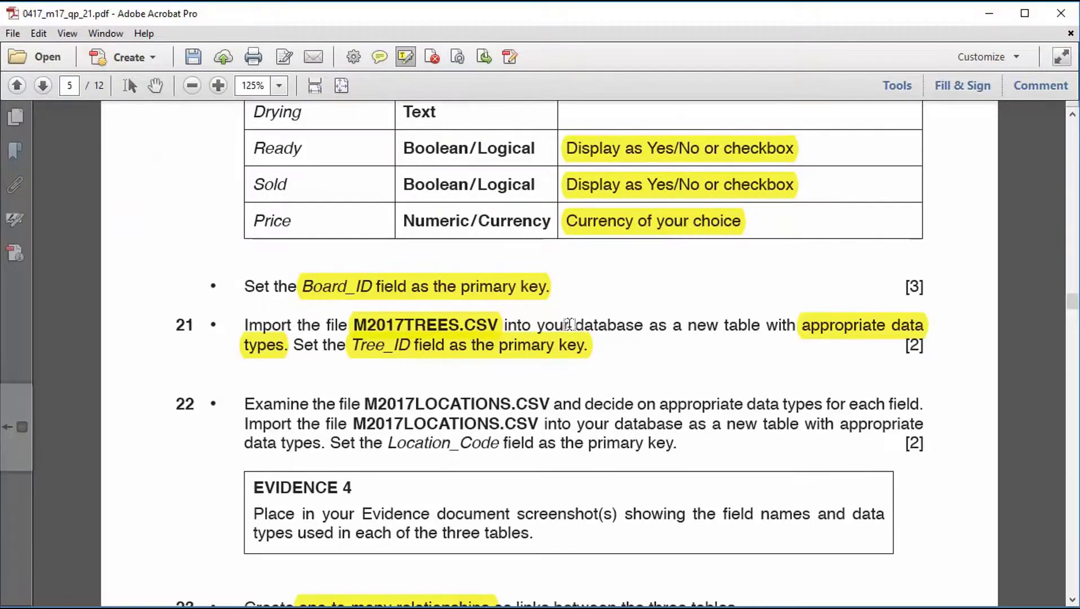
pyautogui.scroll(-3, 379, 421)
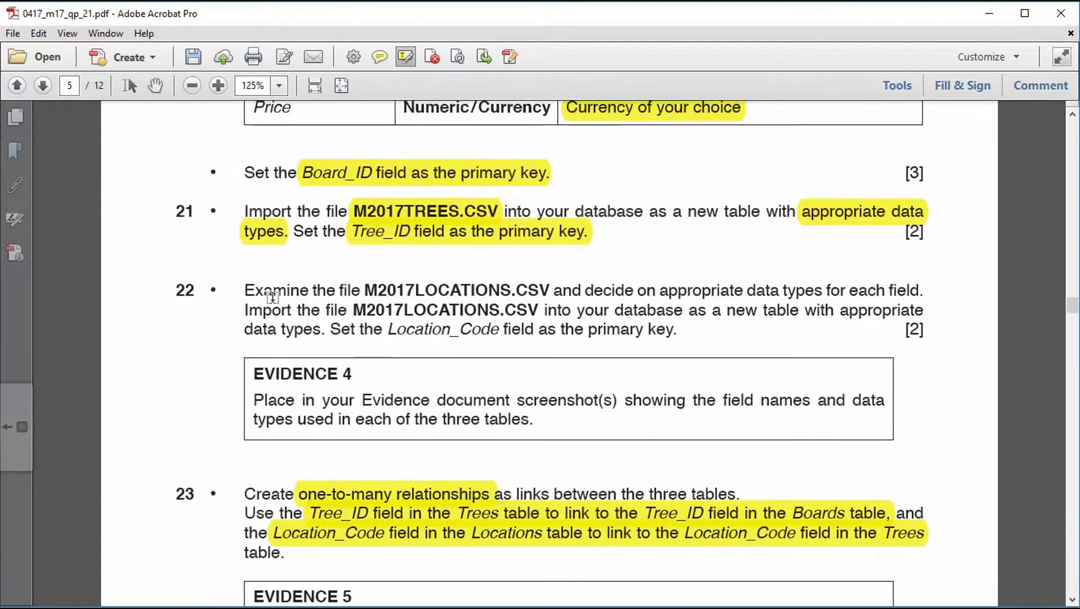
pyautogui.moveTo(248, 290); pyautogui.dragTo(553, 290)
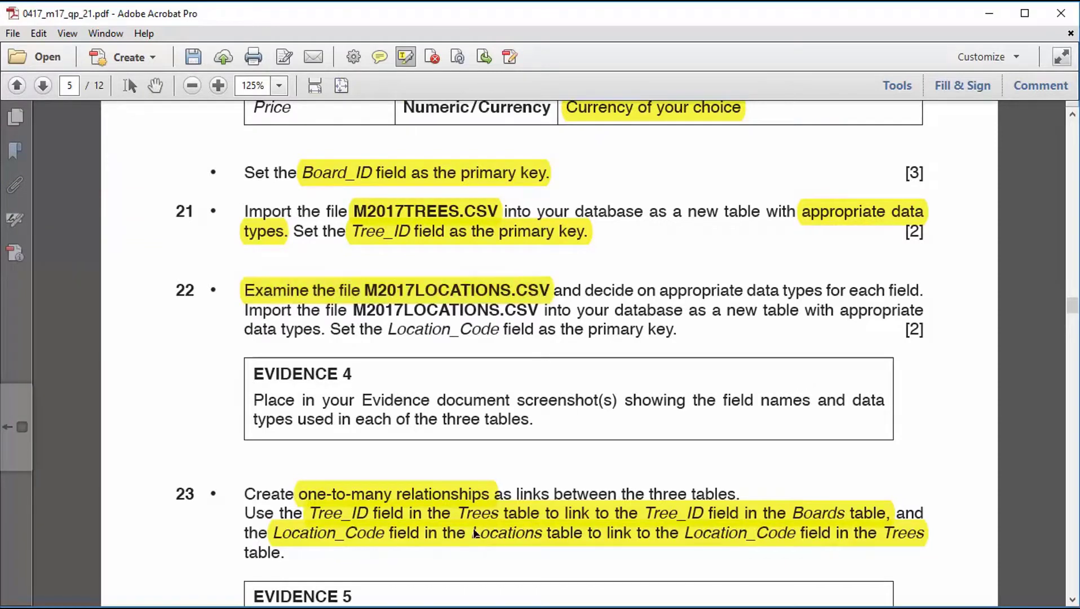
pyautogui.moveTo(660, 290); pyautogui.dragTo(801, 295)
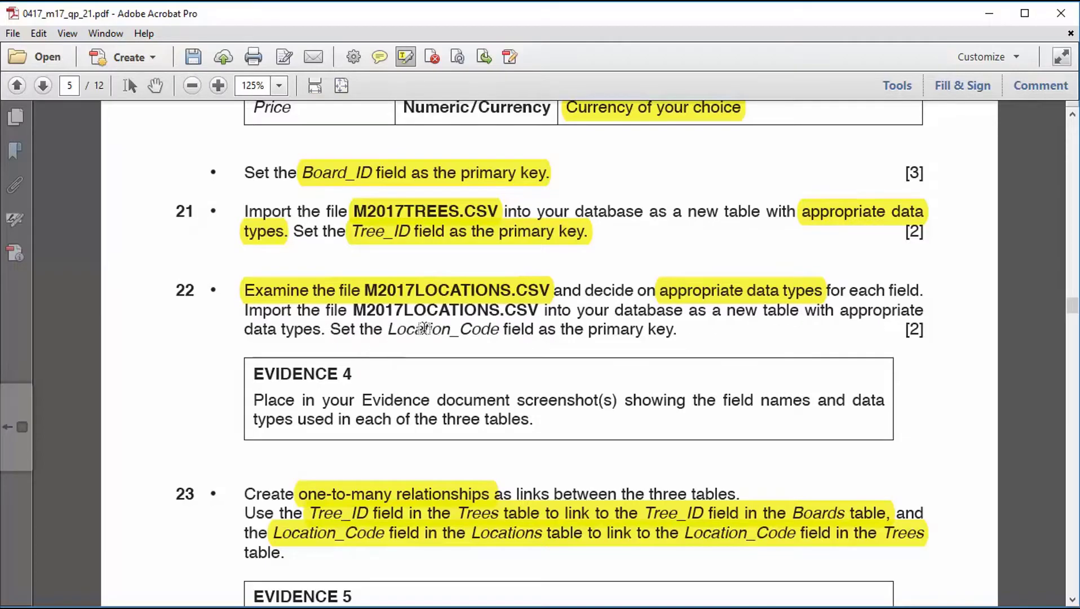
pyautogui.moveTo(387, 329); pyautogui.dragTo(679, 339)
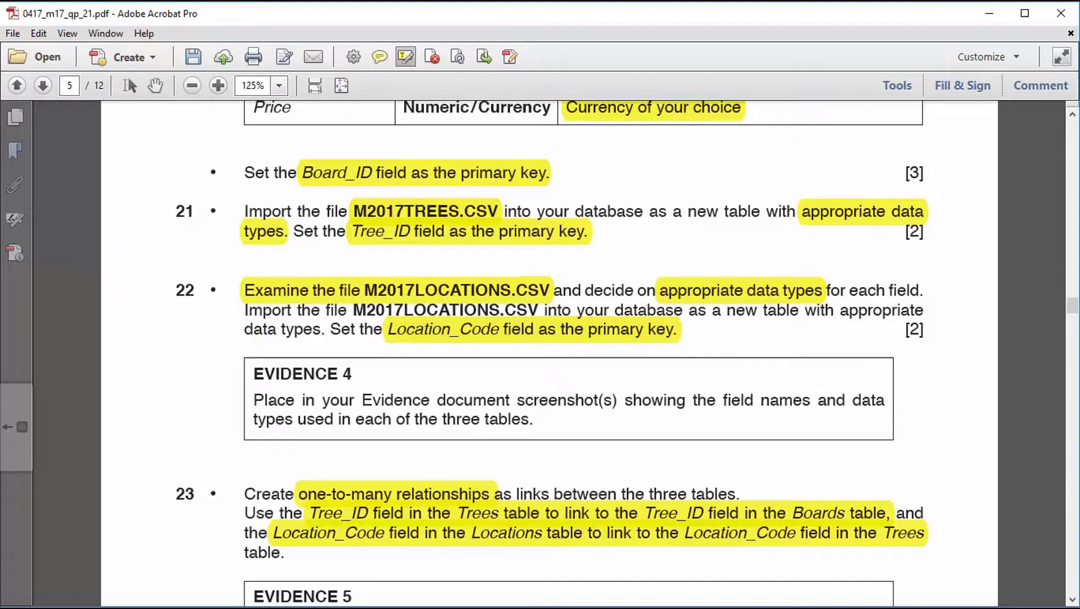
# Switch to the source files folder in File Explorer and open M2017LOCATIONS.CSV in Excel.
pyautogui.hotkey('alt', 'Tab')
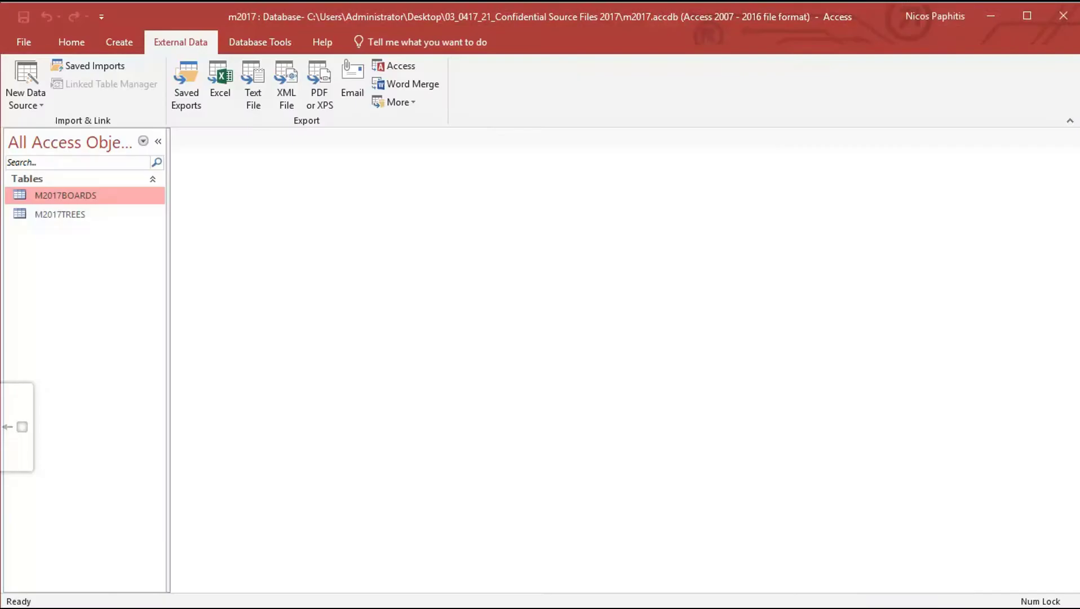
pyautogui.hotkey('alt', 'Tab')
pyautogui.click(369, 539)
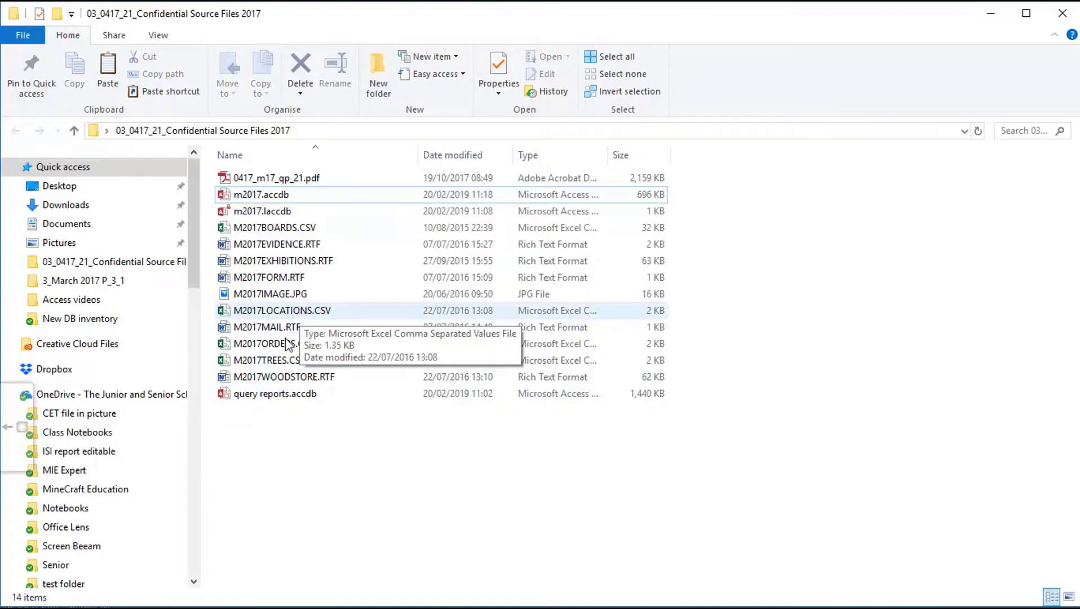
pyautogui.doubleClick(298, 312)
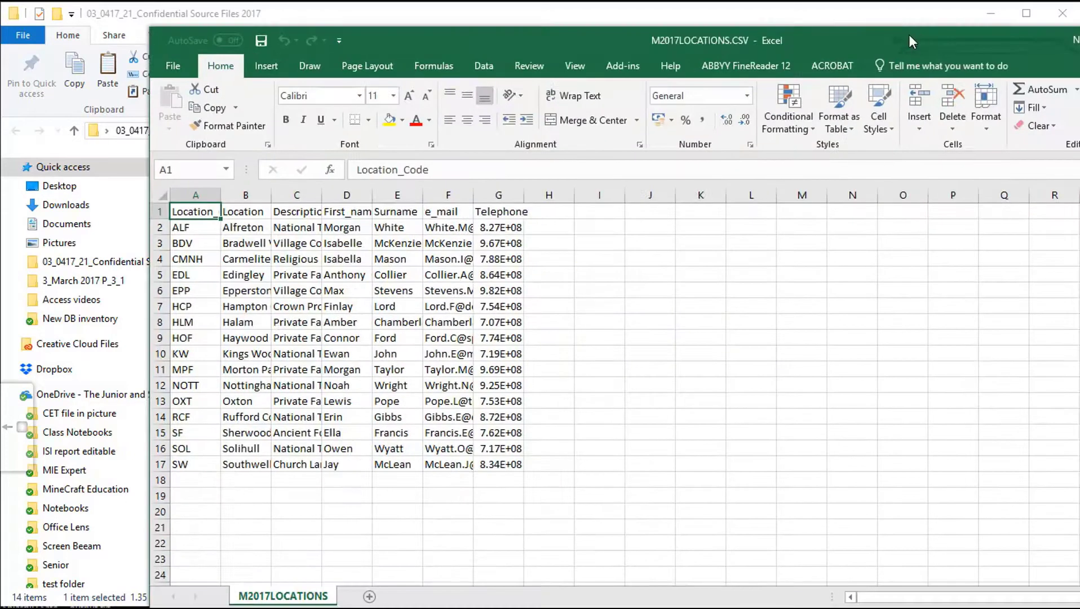
# Fit all column widths of M2017LOCATIONS.CSV to examine its fields' data, and close the file without saving.
pyautogui.moveTo(909, 34); pyautogui.dragTo(820, 10)
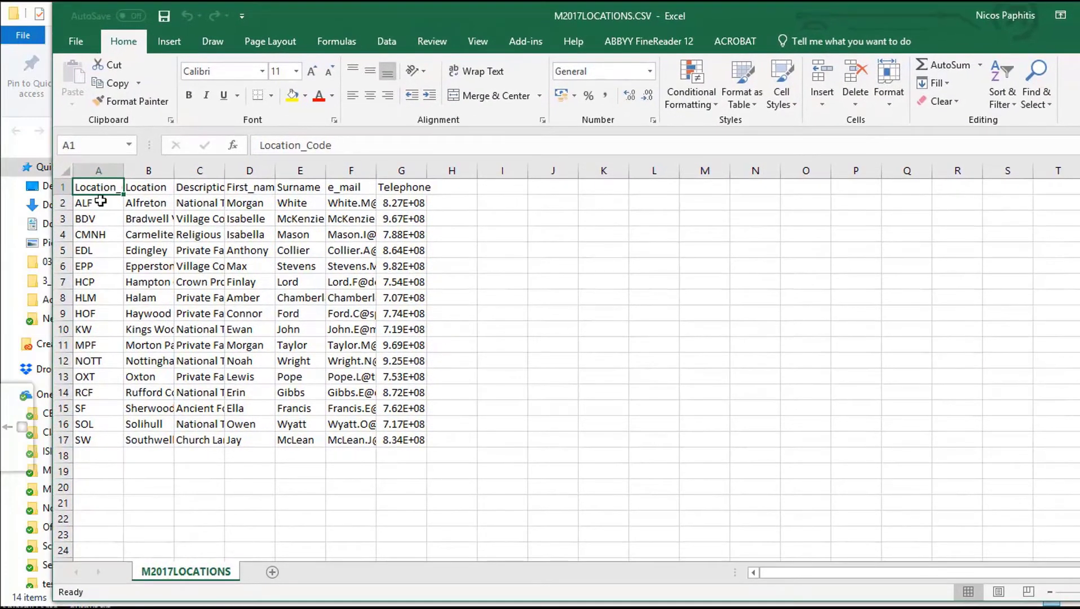
pyautogui.click(69, 169)
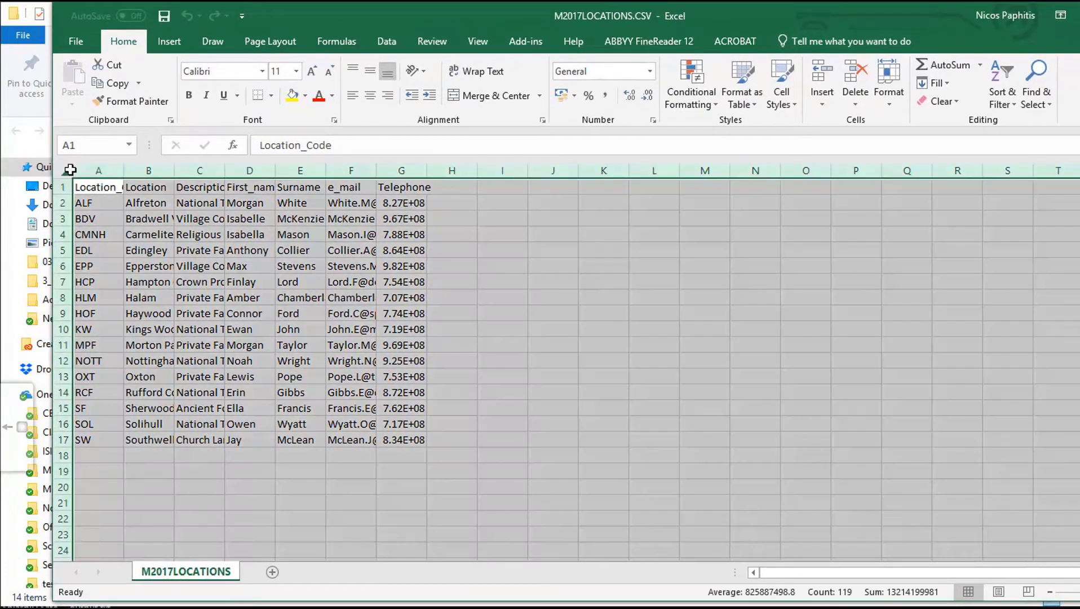
pyautogui.doubleClick(125, 170)
pyautogui.click(827, 324)
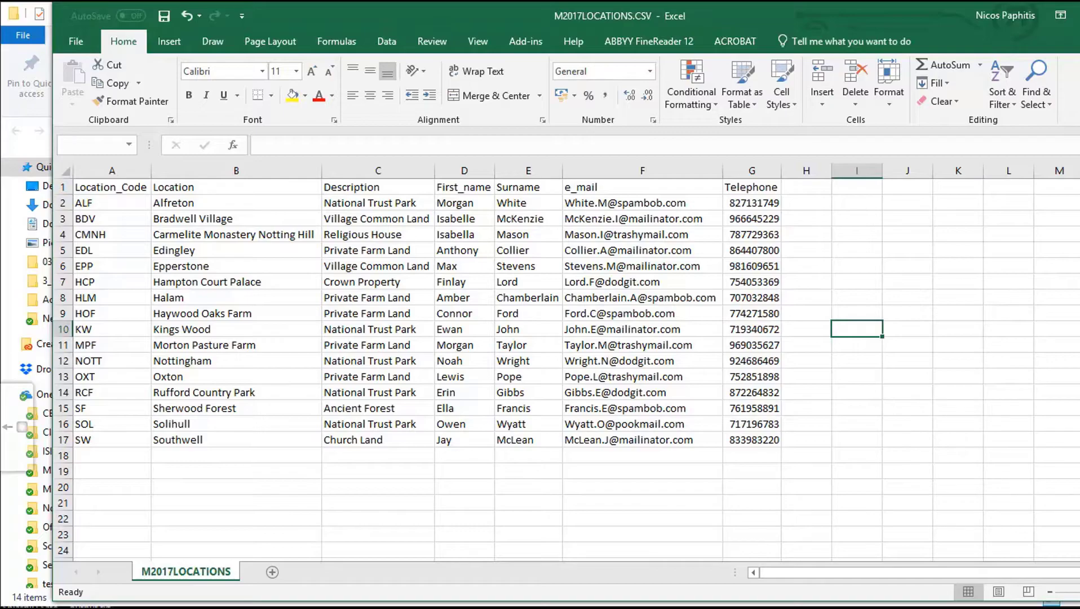
pyautogui.hotkey('alt', 'F4')
pyautogui.click(764, 439)
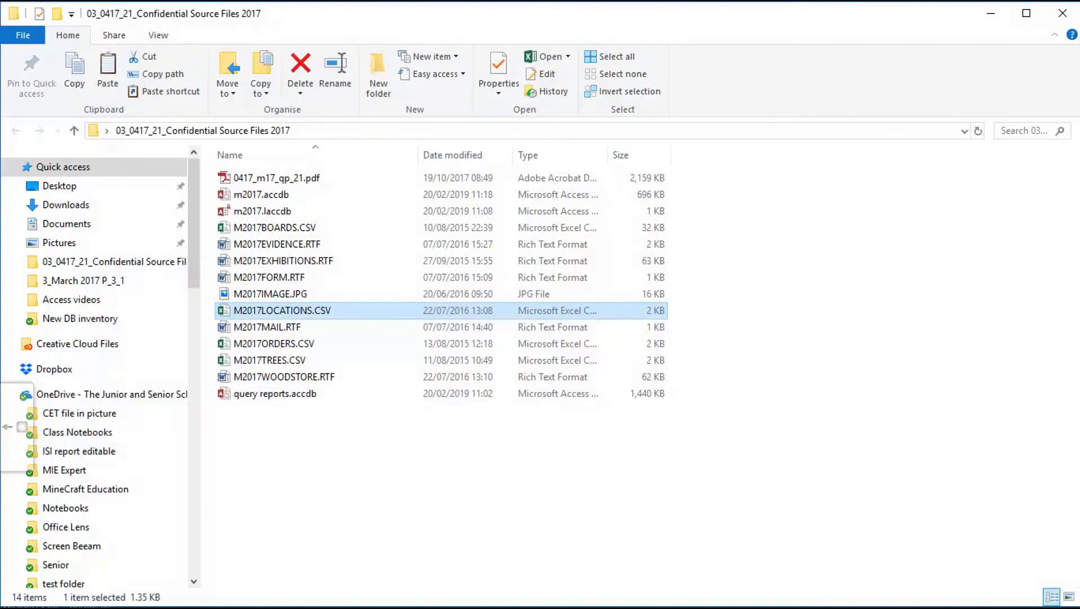
# Switch to the m2017 database in Access and start a text file import of M2017LOCATIONS.CSV into a new table.
pyautogui.hotkey('alt', 'Tab')
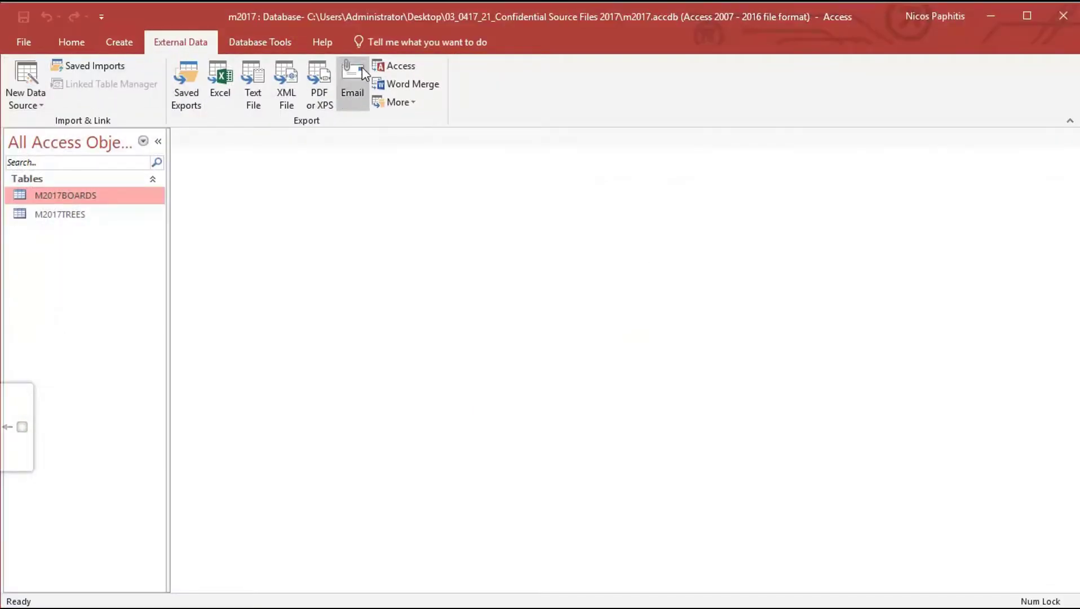
pyautogui.click(29, 83)
pyautogui.moveTo(83, 131)
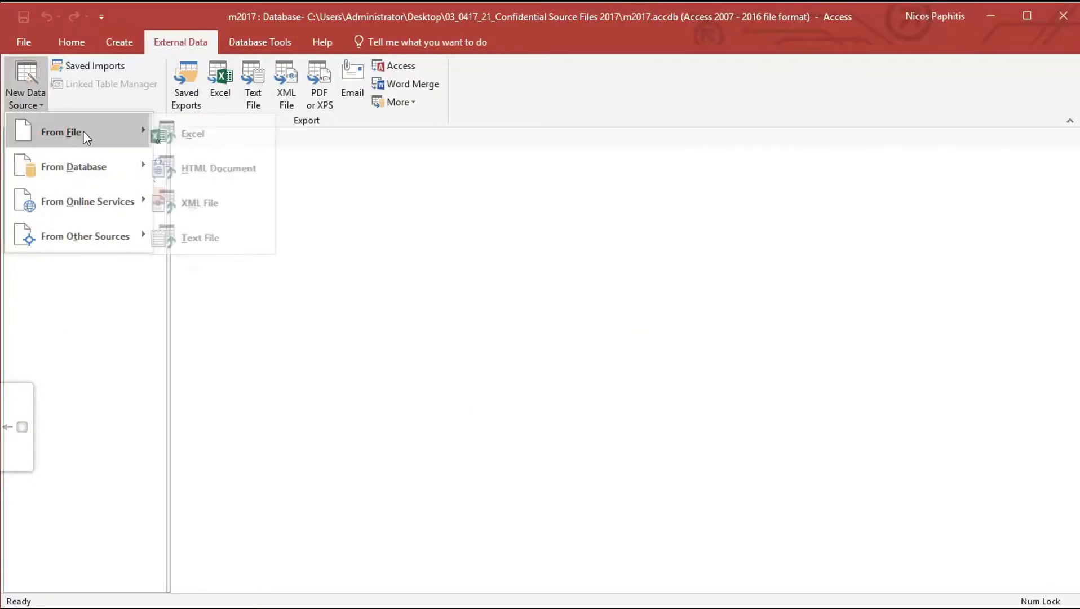
pyautogui.click(212, 241)
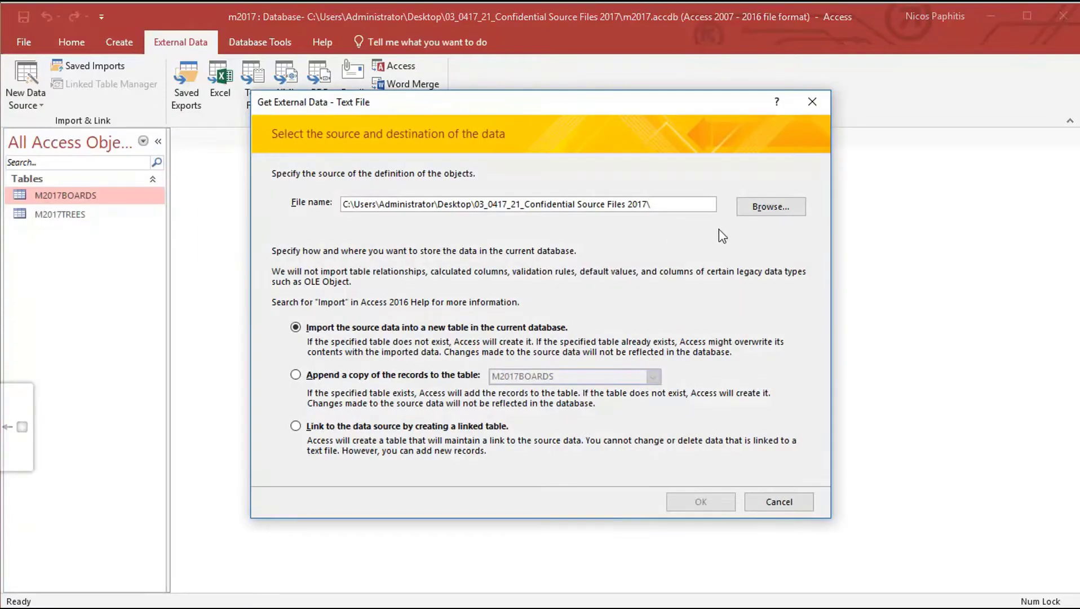
pyautogui.click(767, 205)
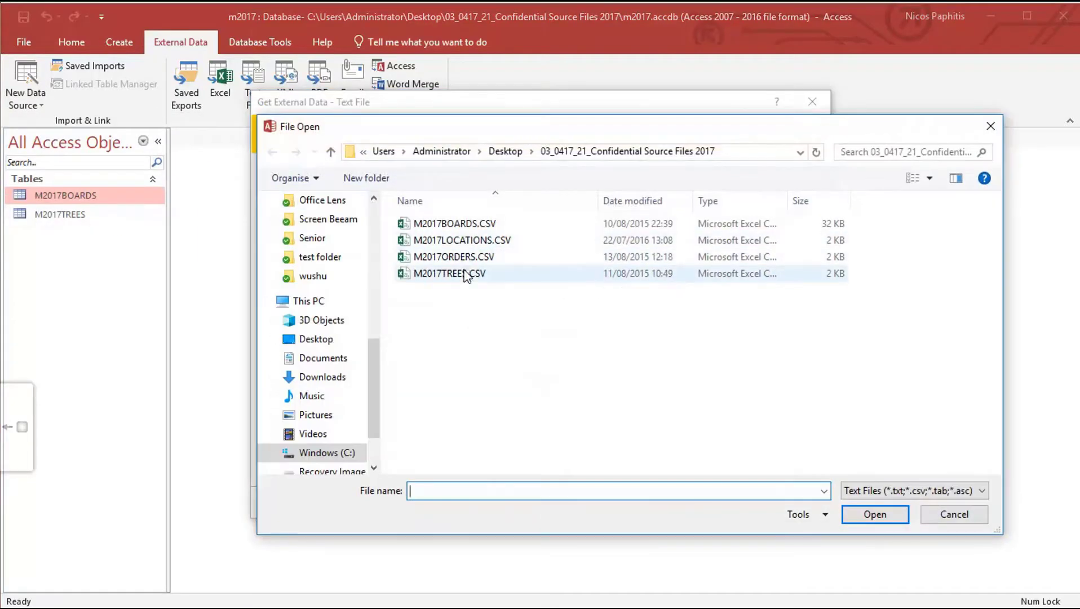
pyautogui.doubleClick(472, 241)
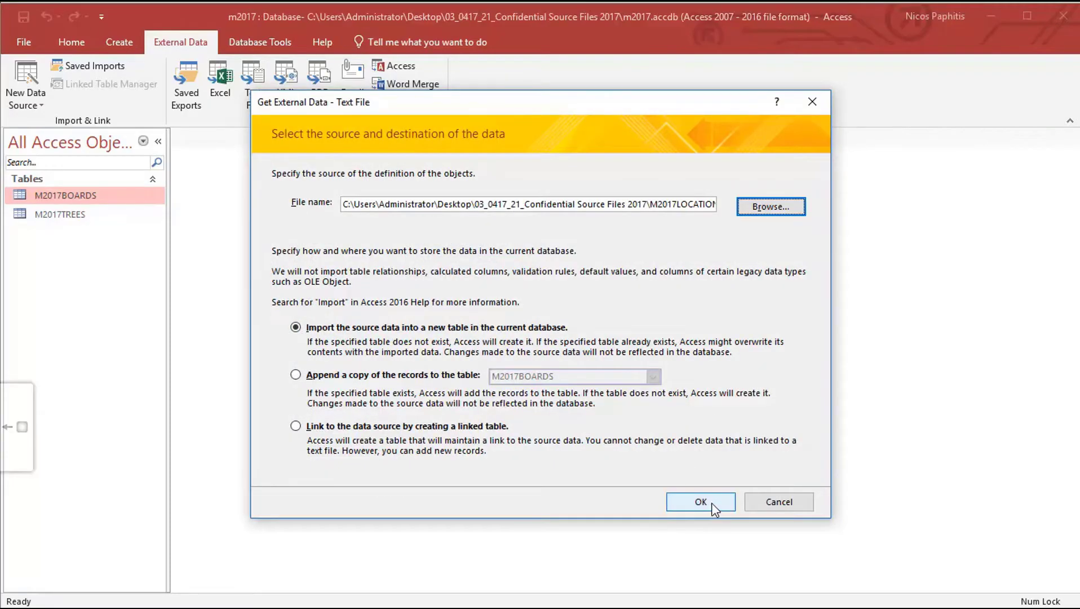
pyautogui.click(702, 501)
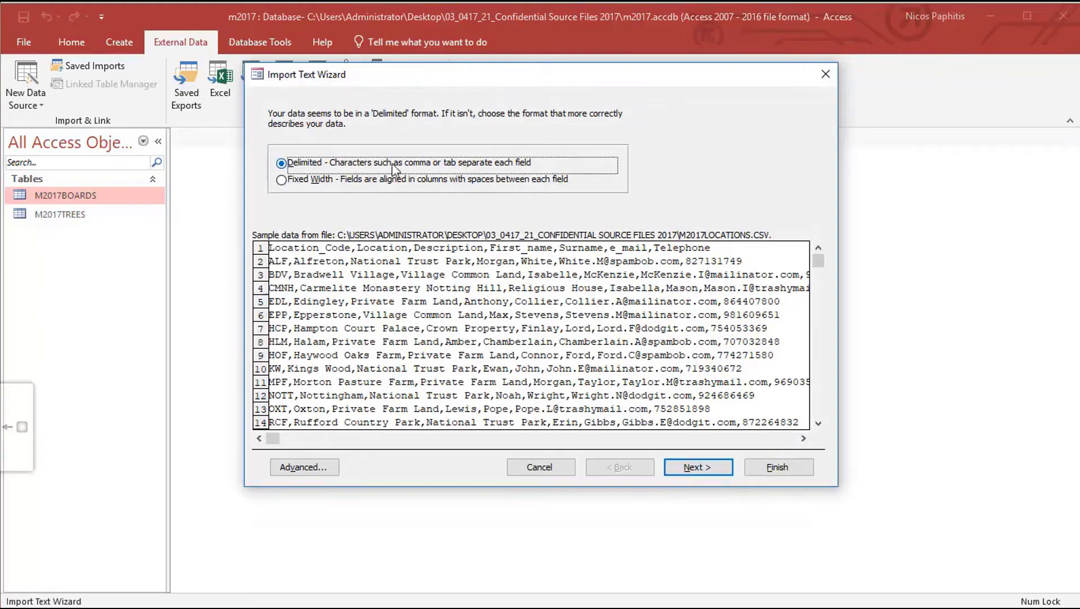
# Keep the delimited format with comma separators, use the first row as field names, and continue to the field options.
pyautogui.click(698, 467)
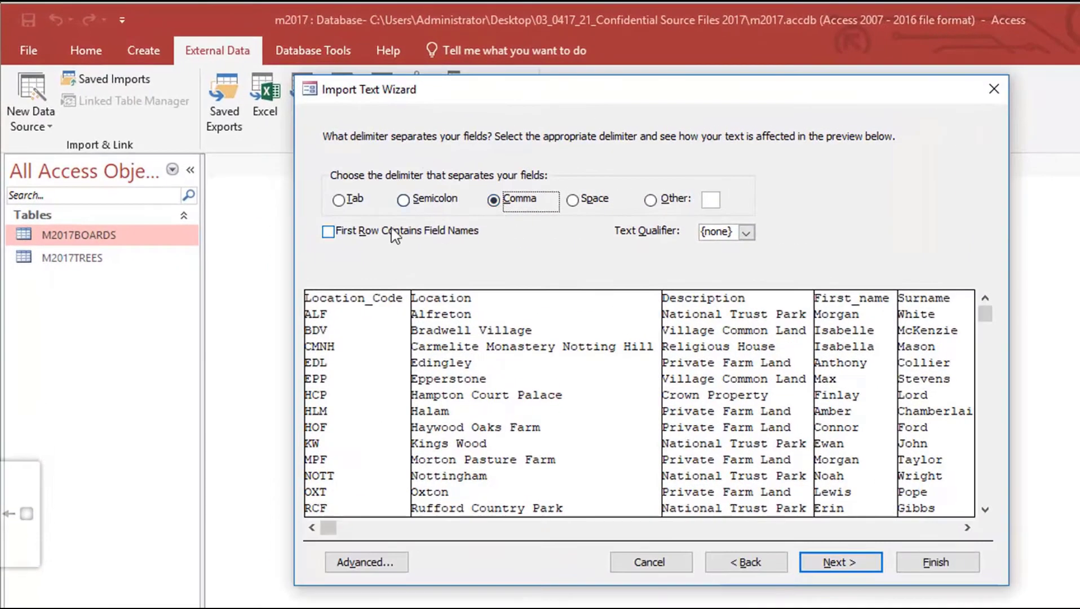
pyautogui.click(395, 236)
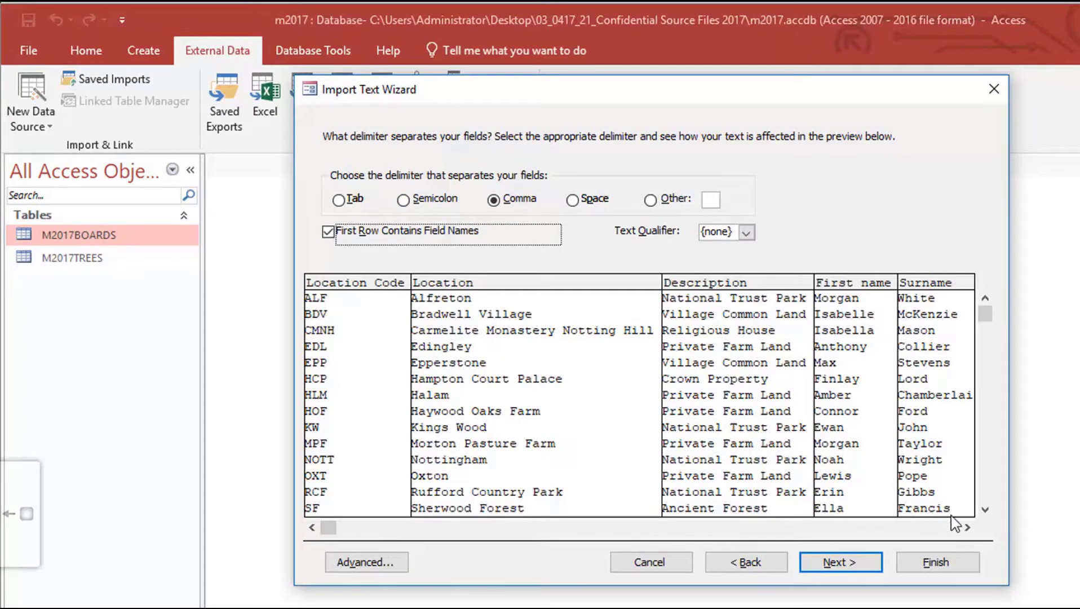
pyautogui.click(968, 527)
pyautogui.moveTo(968, 527); pyautogui.dragTo(968, 527)
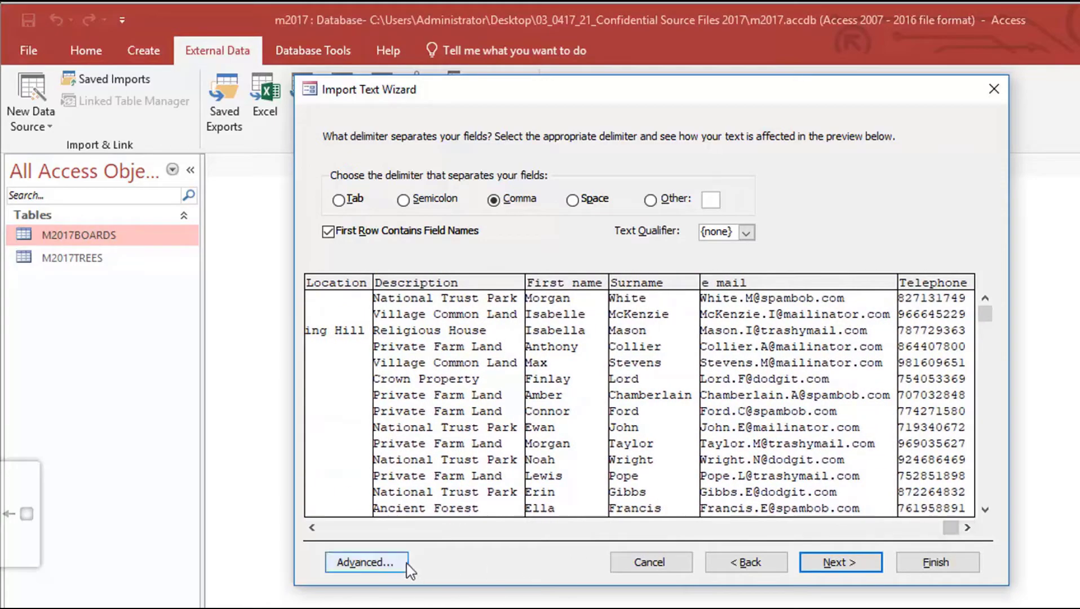
pyautogui.click(834, 564)
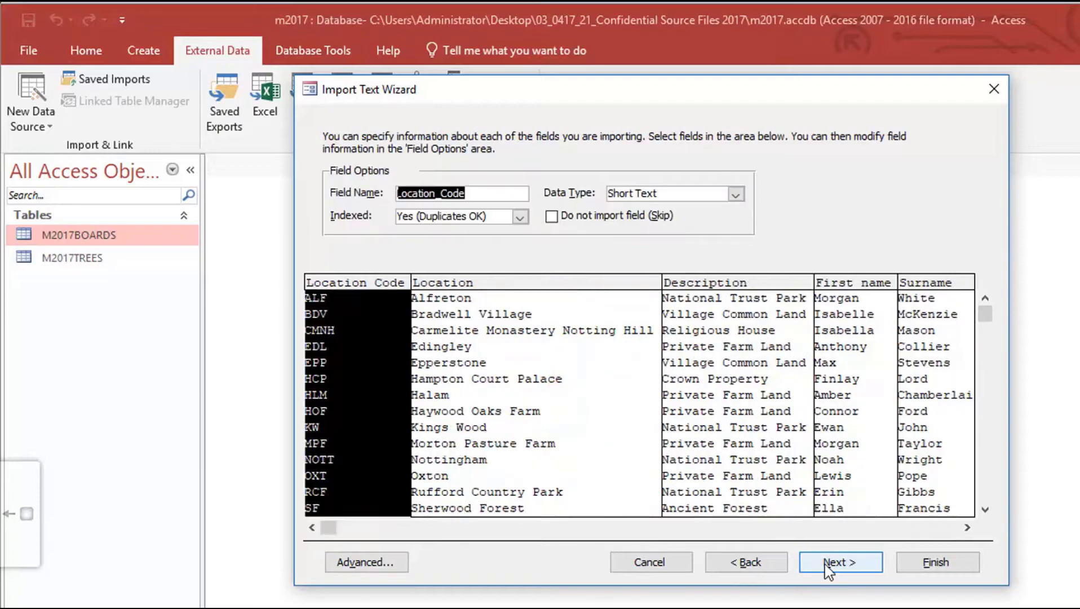
# In the advanced import specification, set Location_Code's index to Yes (No Duplicates) and Telephone's data type to Short Text, and accept it.
pyautogui.click(387, 563)
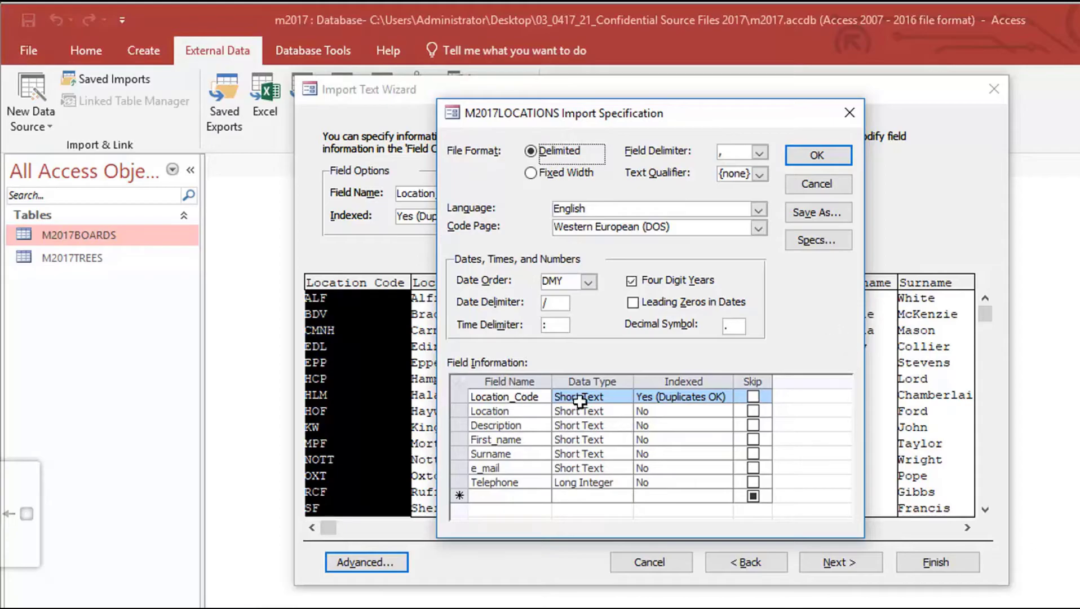
pyautogui.click(726, 397)
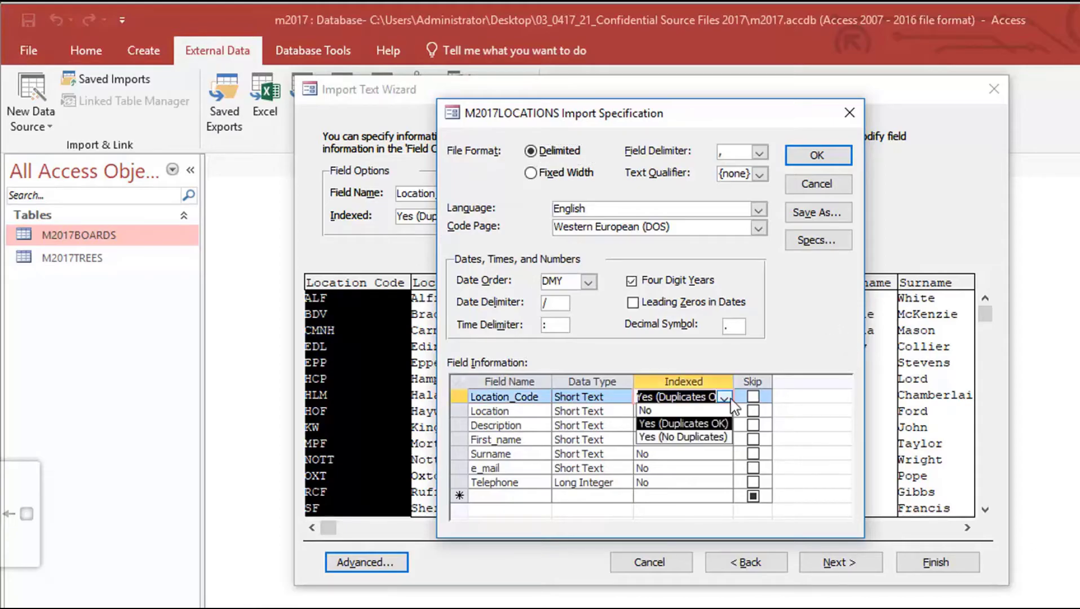
pyautogui.click(699, 437)
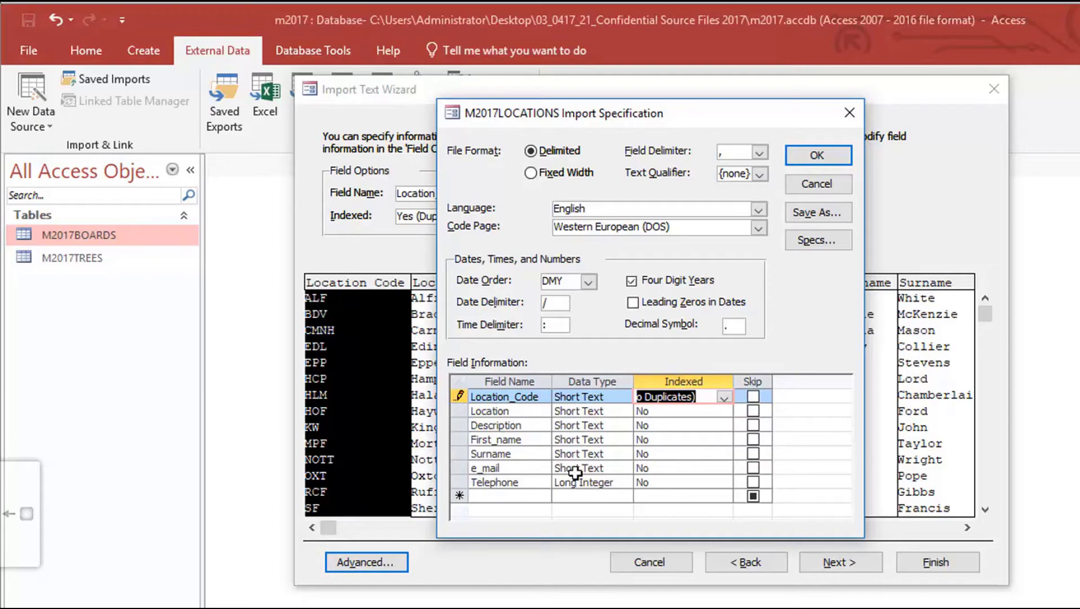
pyautogui.click(614, 483)
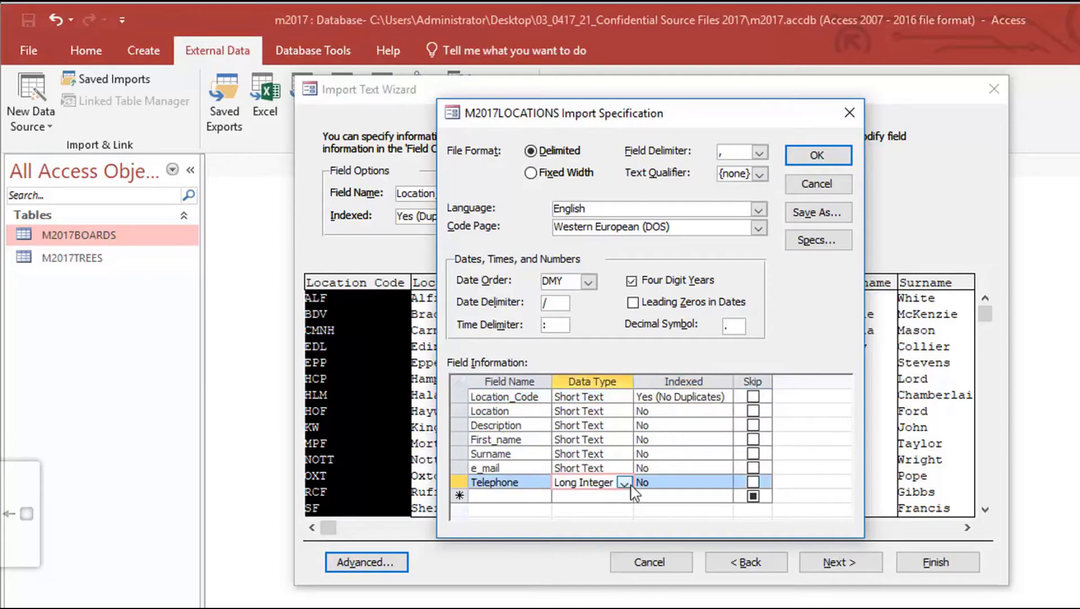
pyautogui.click(625, 484)
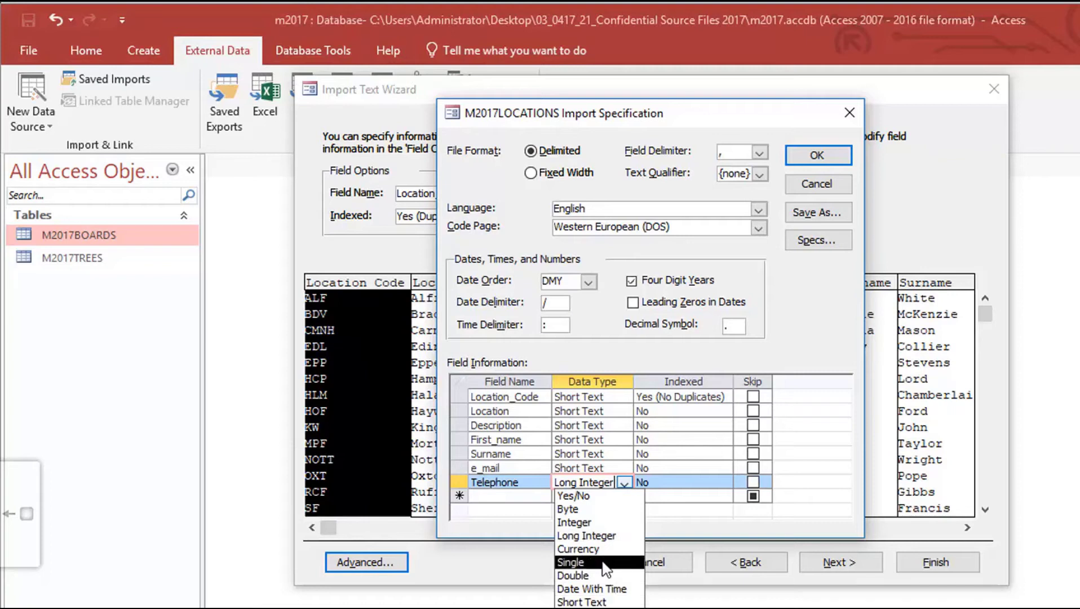
pyautogui.click(620, 601)
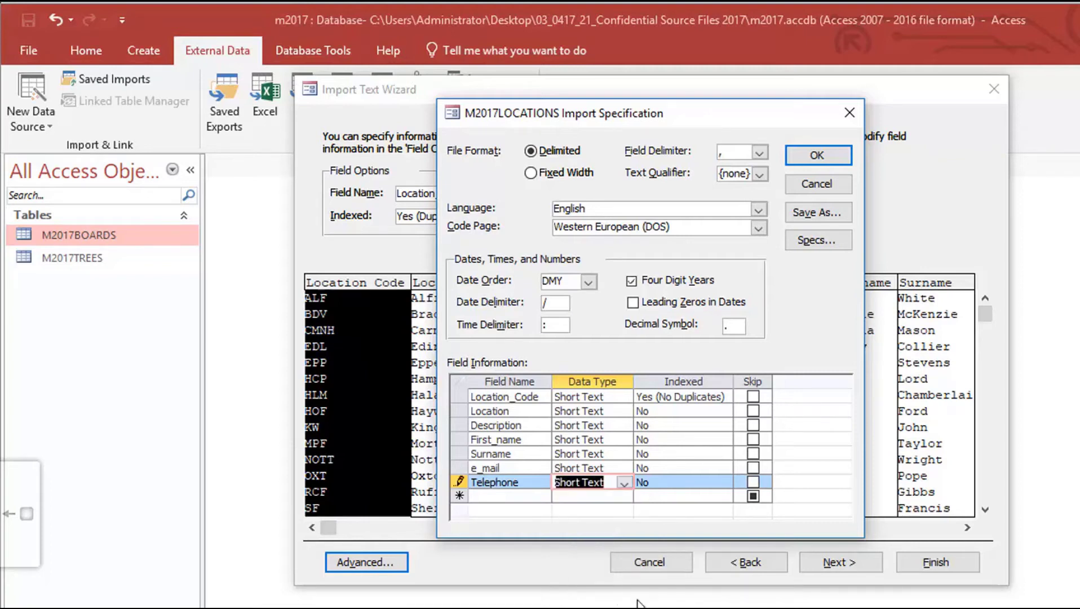
pyautogui.click(818, 160)
# Choose Location_Code as the table's own primary key, checking it against question 22 in the exam PDF.
pyautogui.click(865, 561)
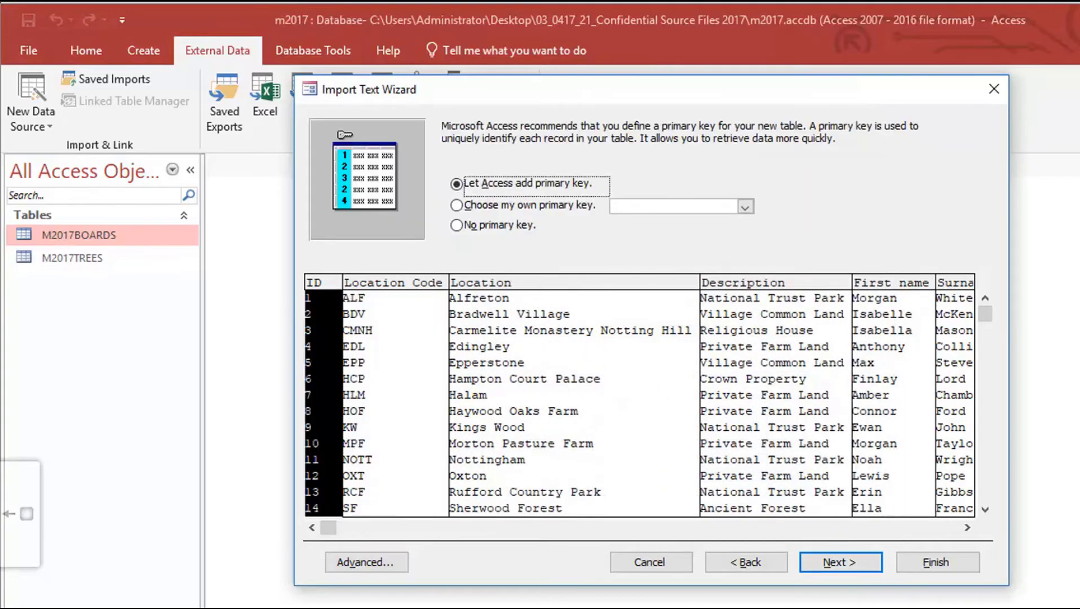
pyautogui.click(565, 205)
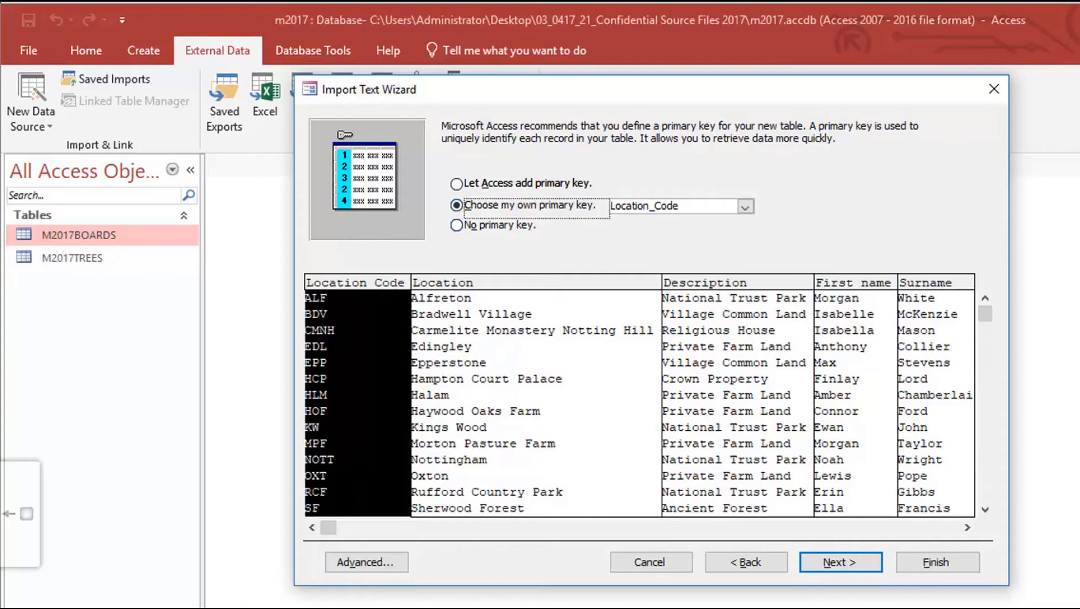
pyautogui.hotkey('alt', 'Tab')
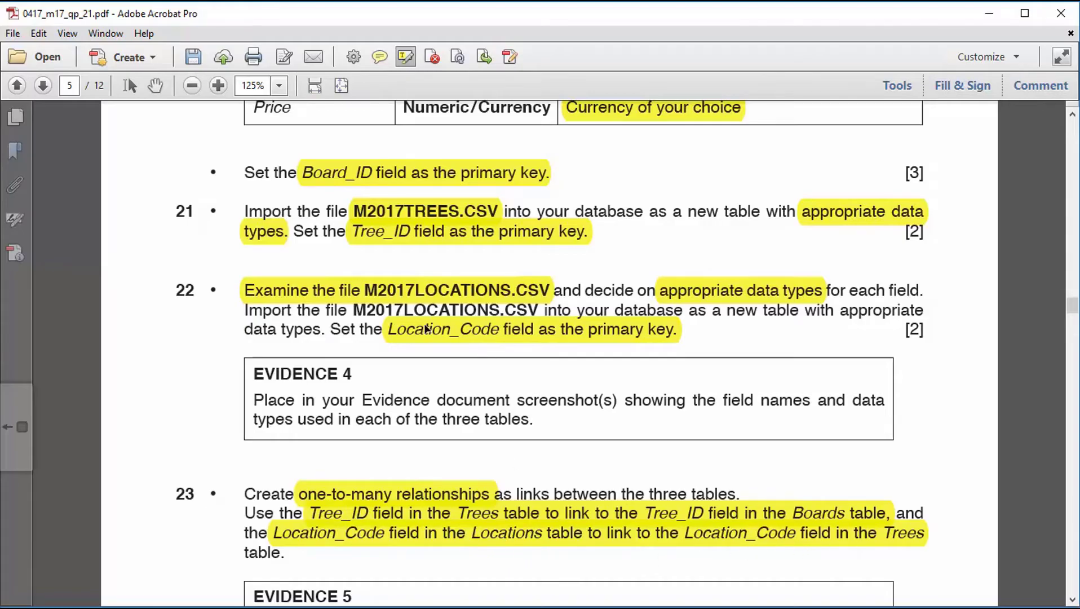
pyautogui.scroll(1, 581, 341)
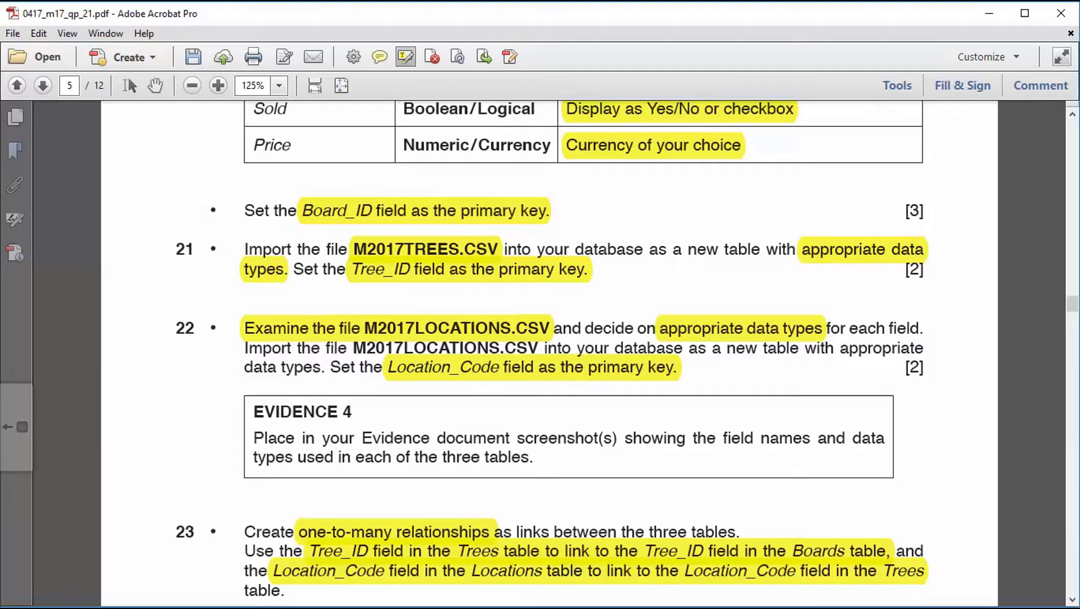
pyautogui.hotkey('alt', 'Tab')
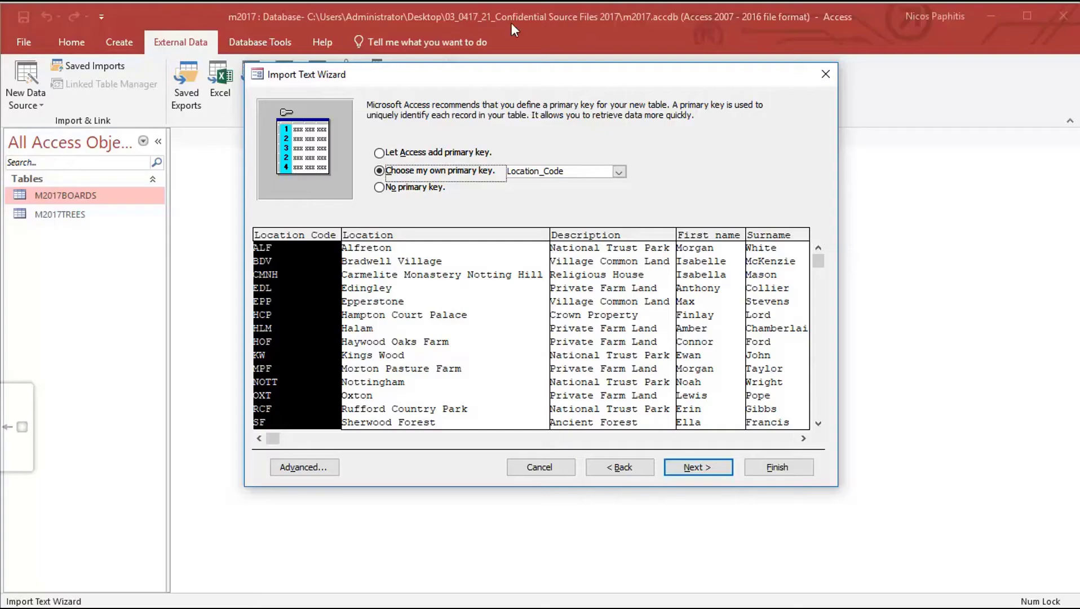
# Finish importing the data into the table M2017LOCATIONS without saving the import steps.
pyautogui.click(710, 470)
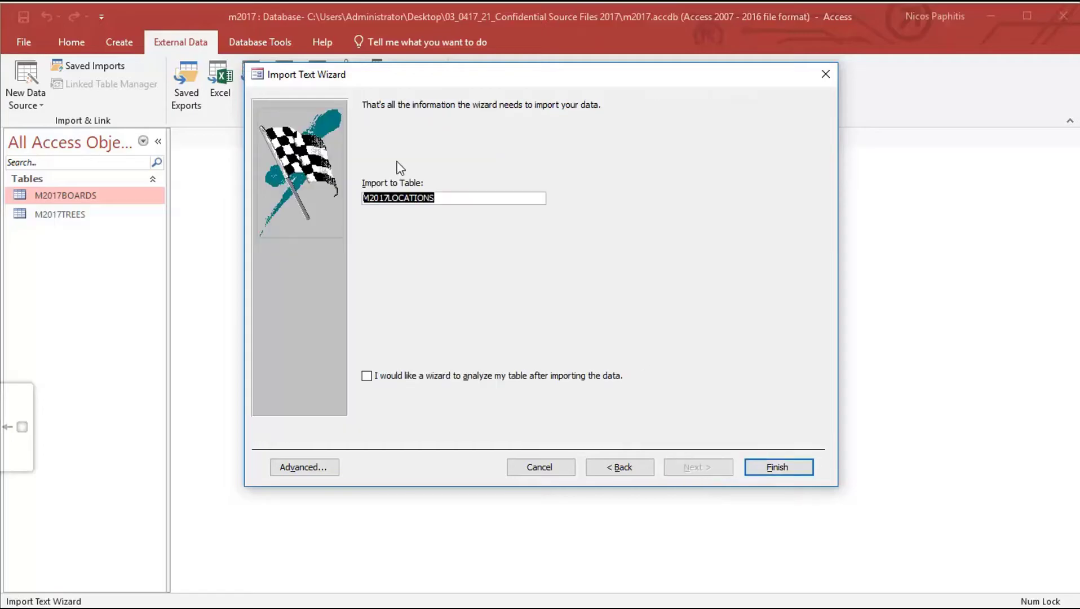
pyautogui.click(782, 467)
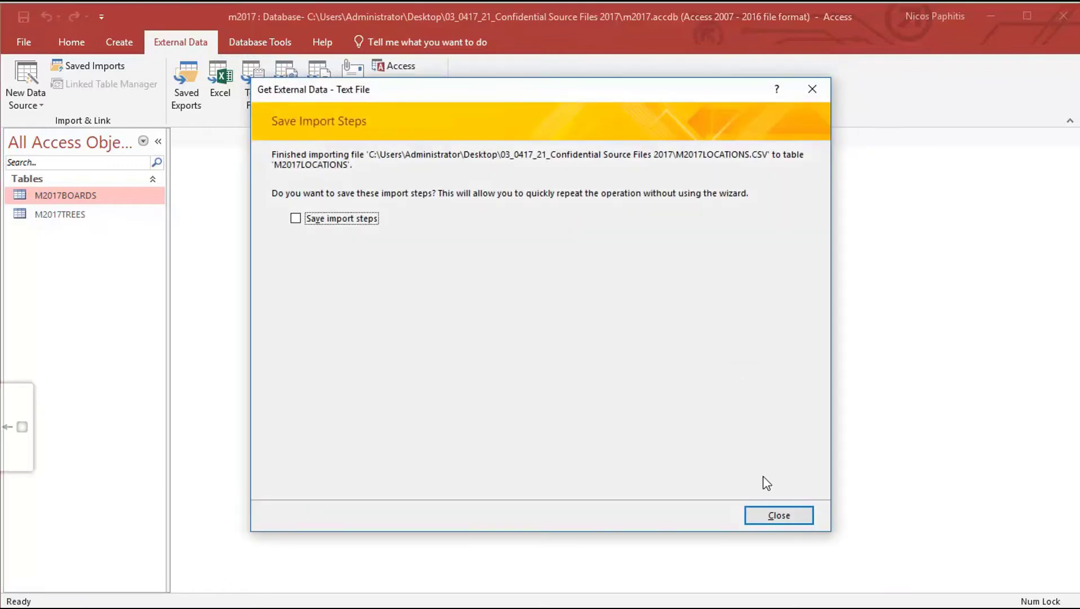
pyautogui.click(779, 516)
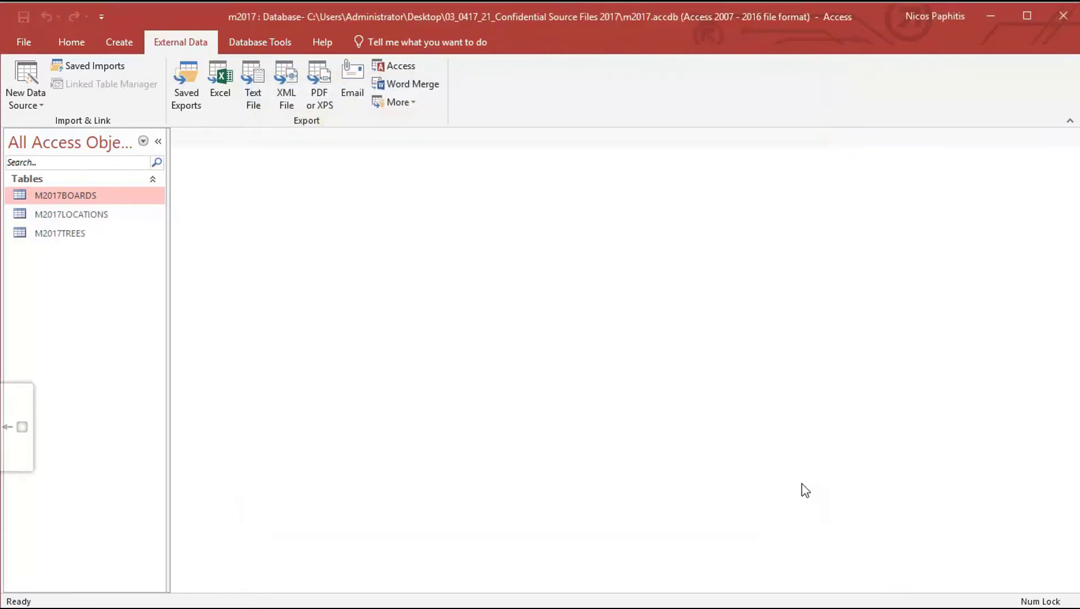
# Open the M2017LOCATIONS table and switch it to Design View to check its field names and data types.
pyautogui.doubleClick(105, 215)
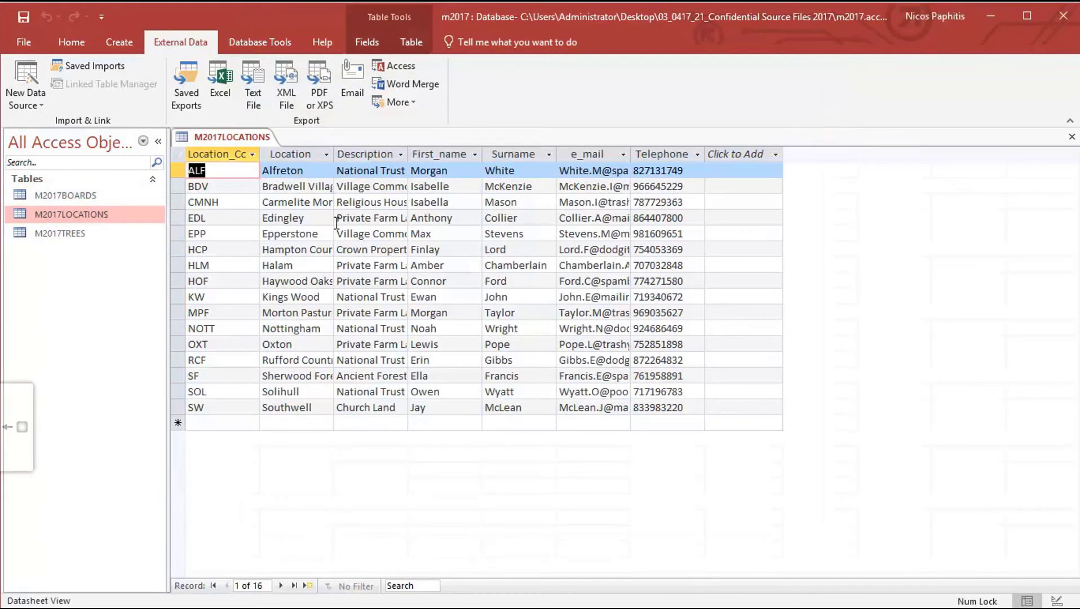
pyautogui.click(83, 42)
pyautogui.click(22, 77)
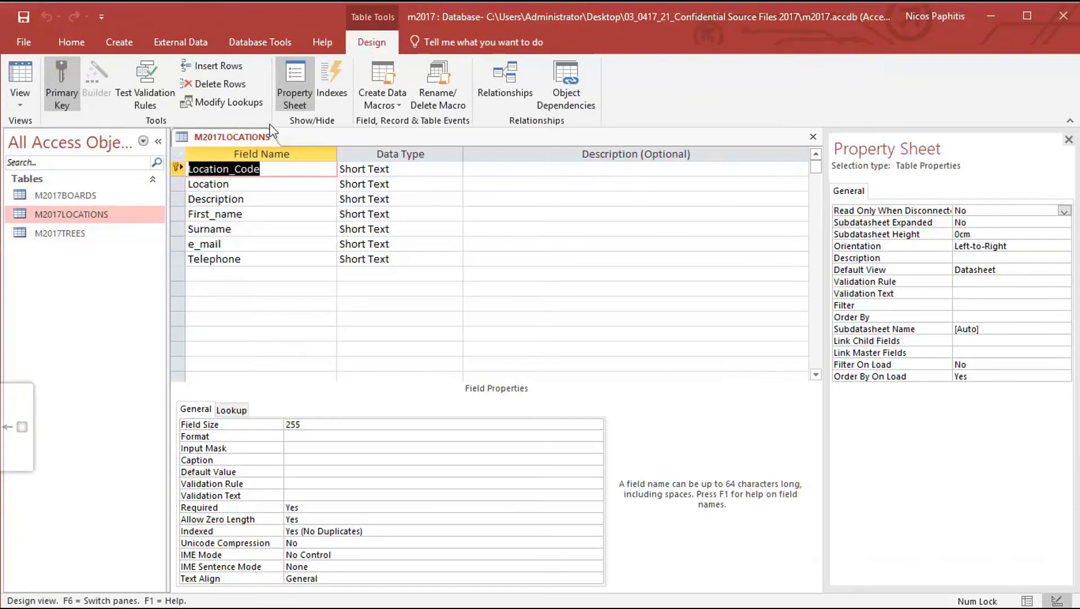